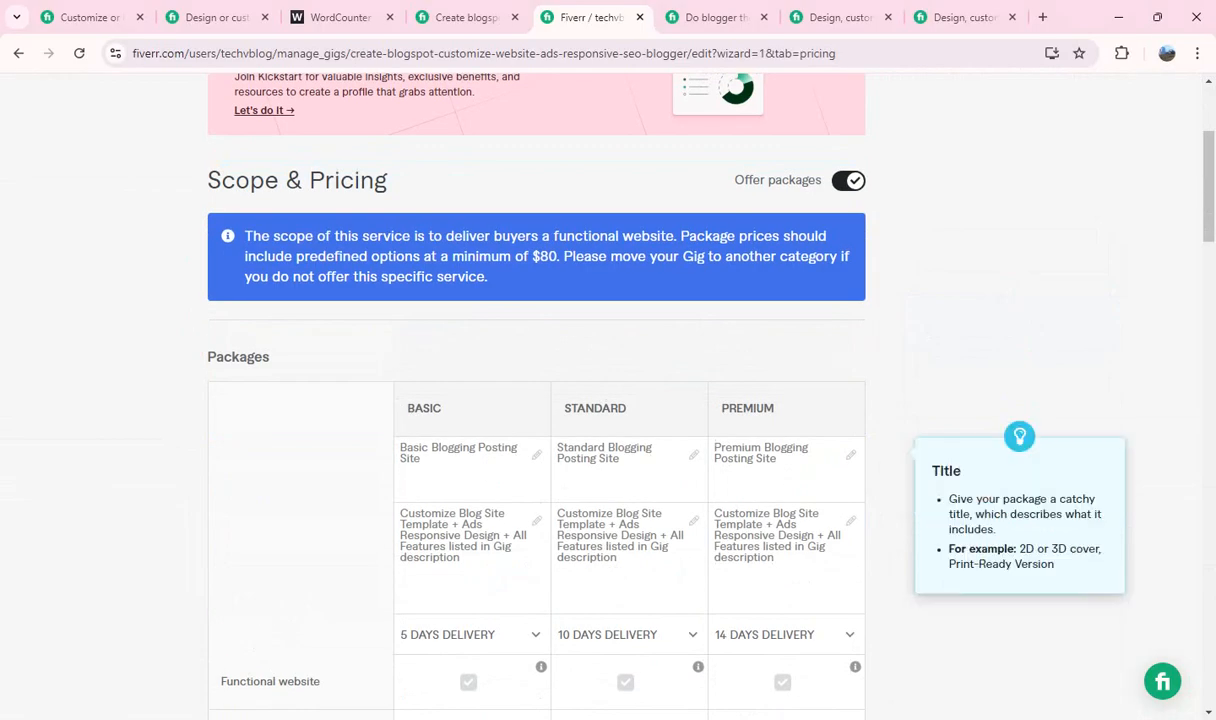
Replace "All Features" in the Basic package description with "25 Post"
scroll(536, 400, "down", 2)
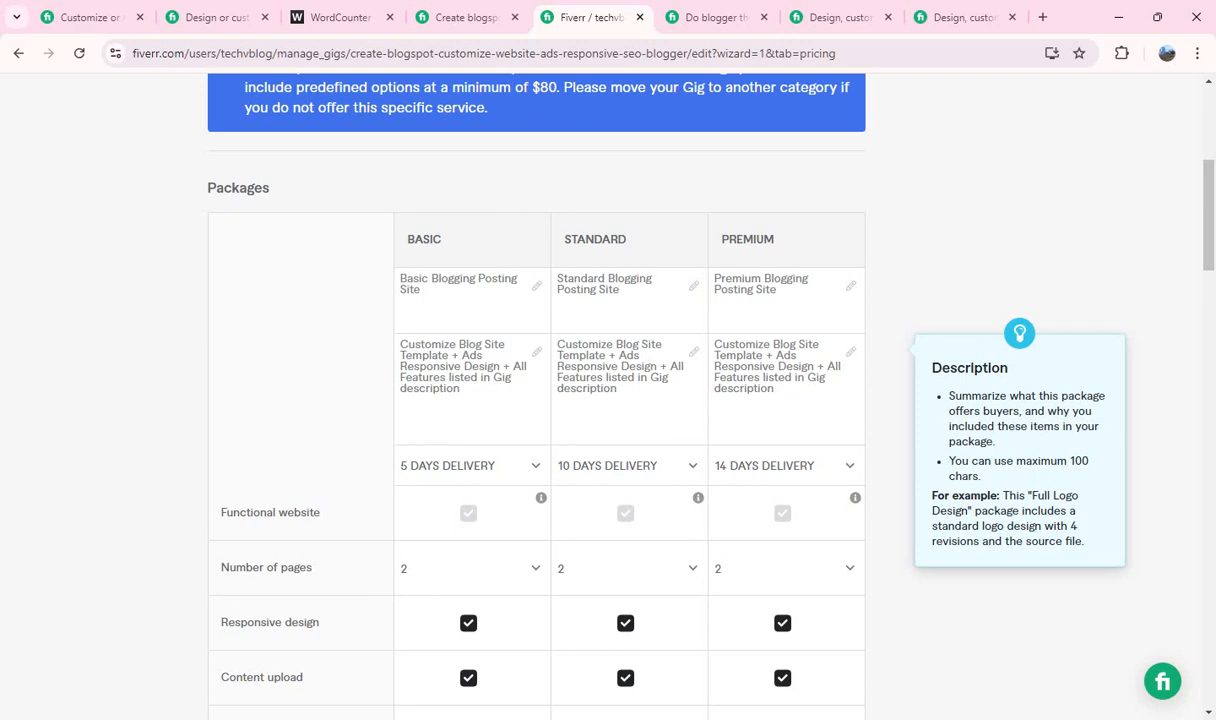
left_click(446, 377)
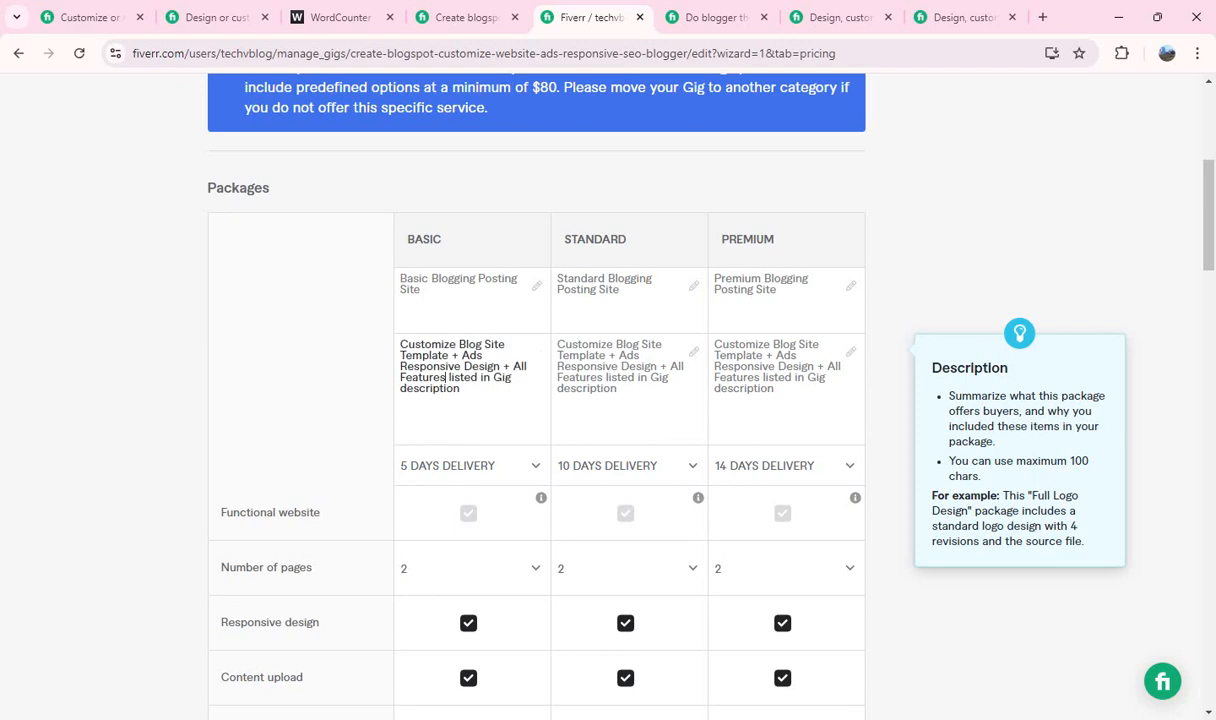
left_click_drag(446, 377, 512, 366)
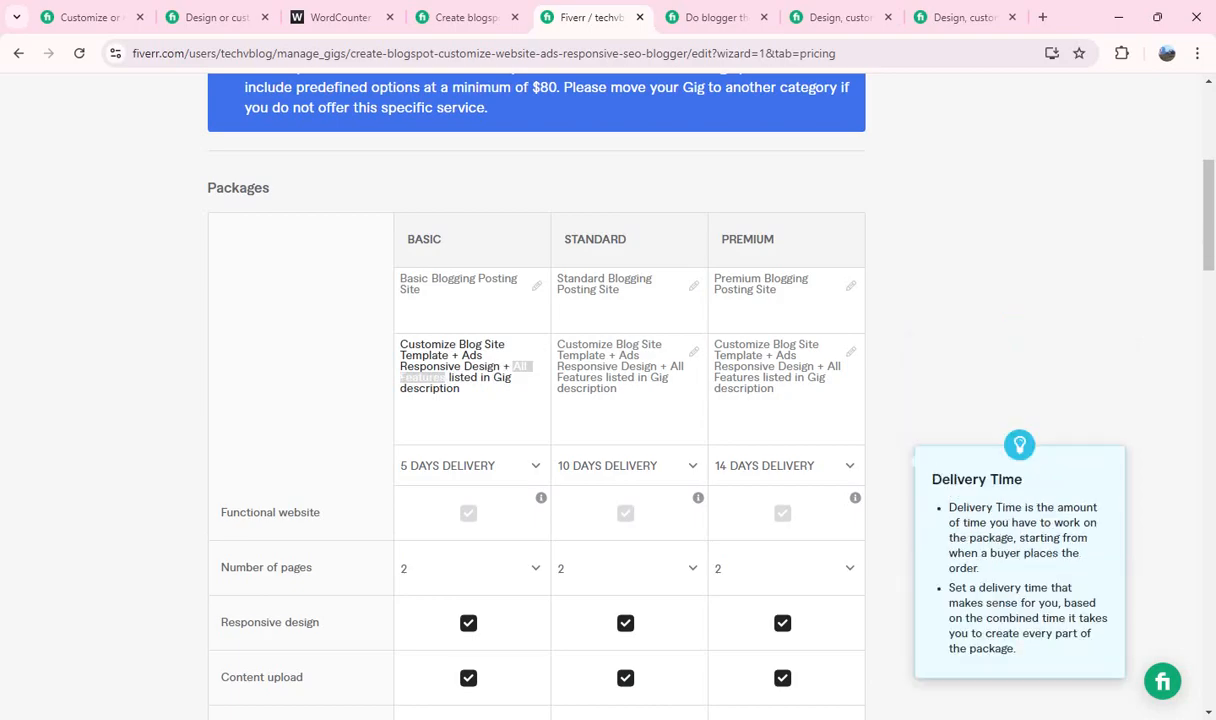
left_click(541, 498)
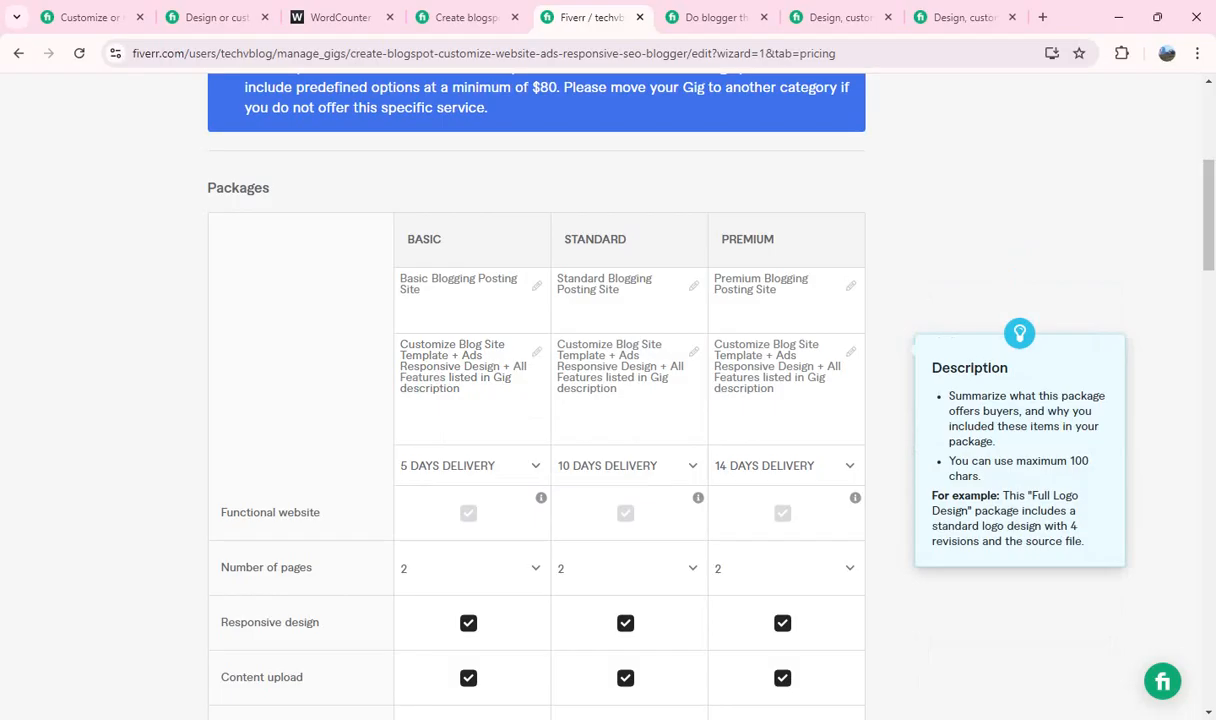
left_click(445, 377)
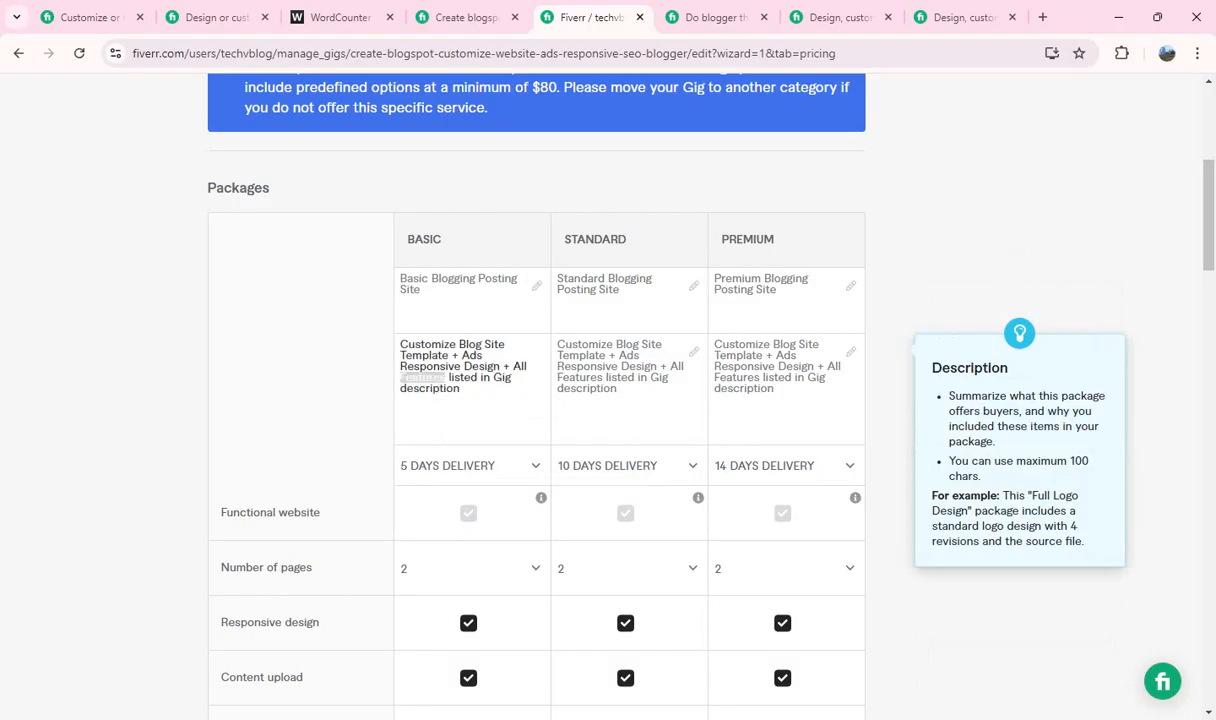
key("ctrl+BackSpace")
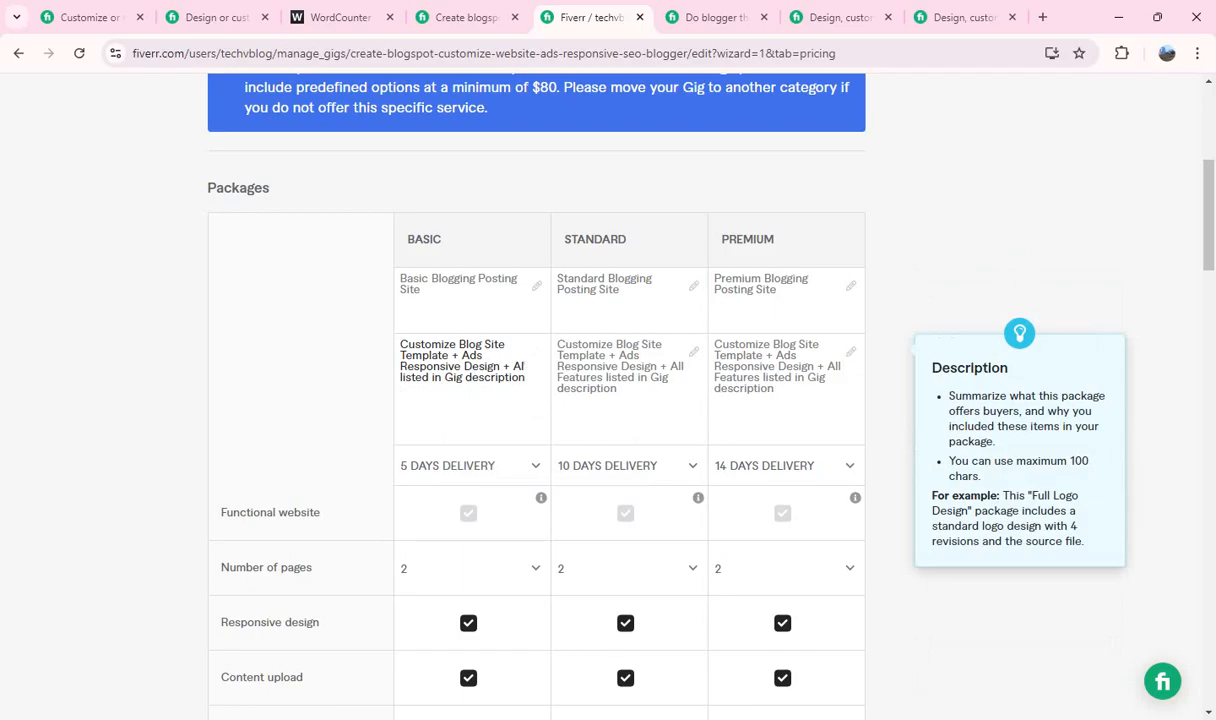
key("ctrl+BackSpace")
type("25")
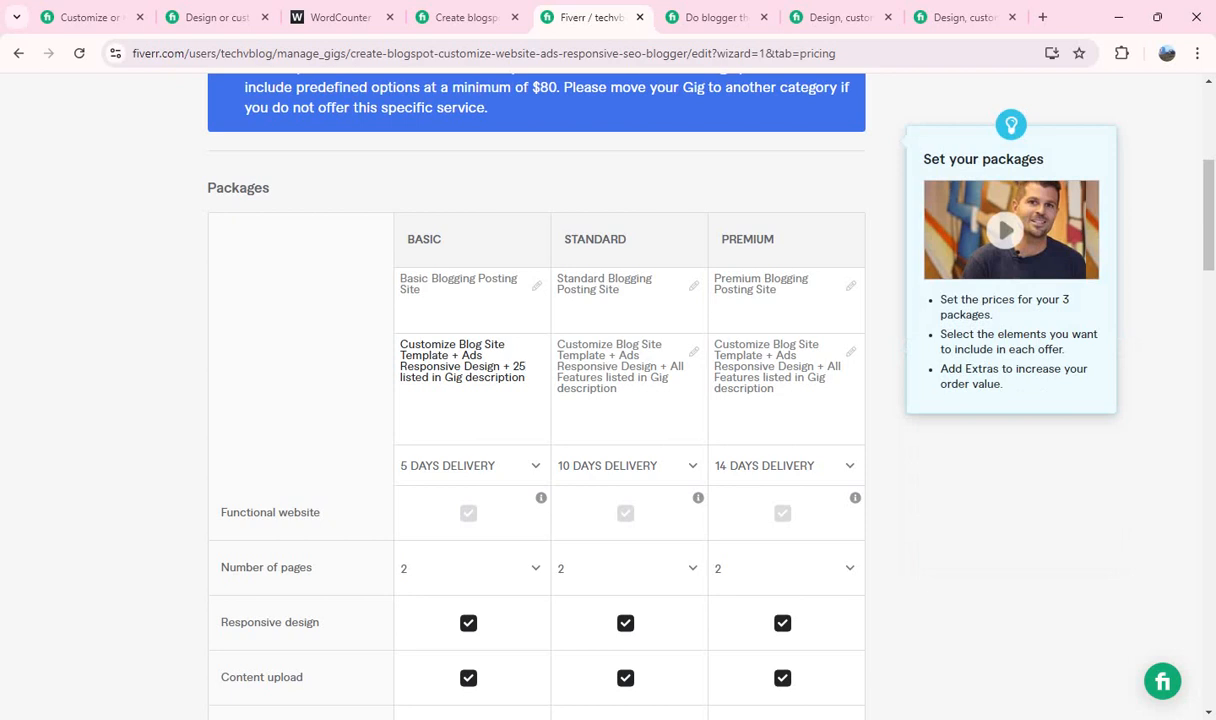
type("P ")
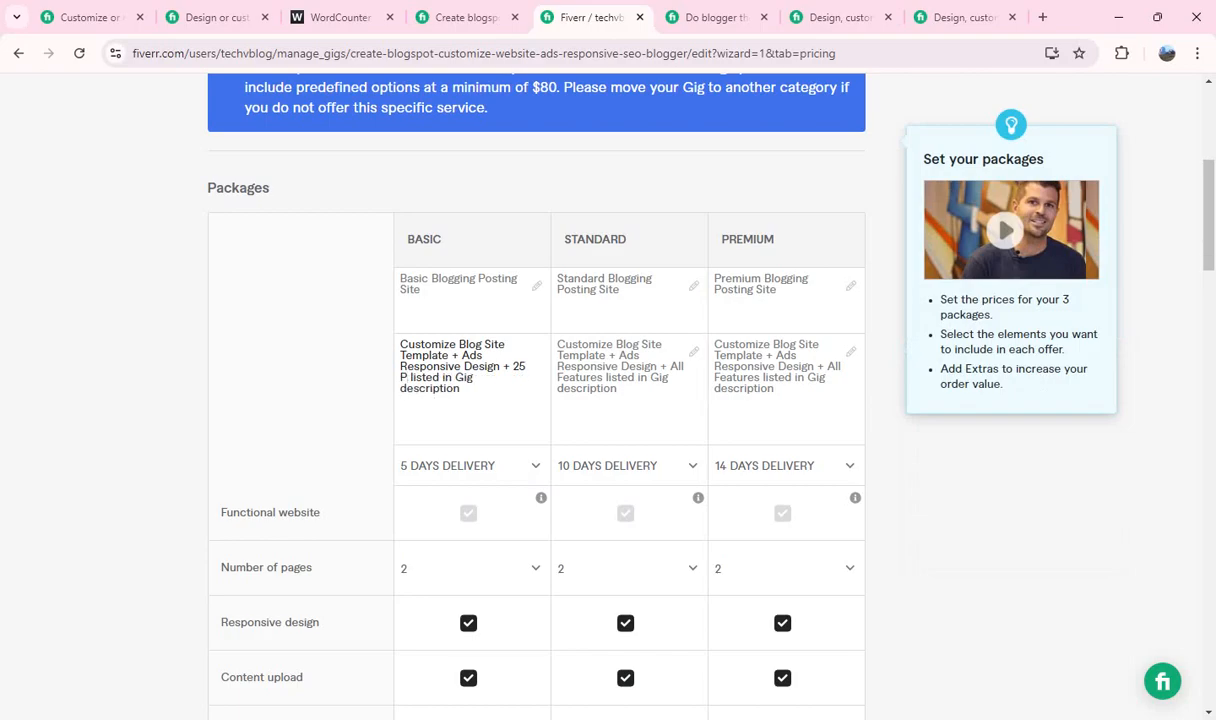
type("ost")
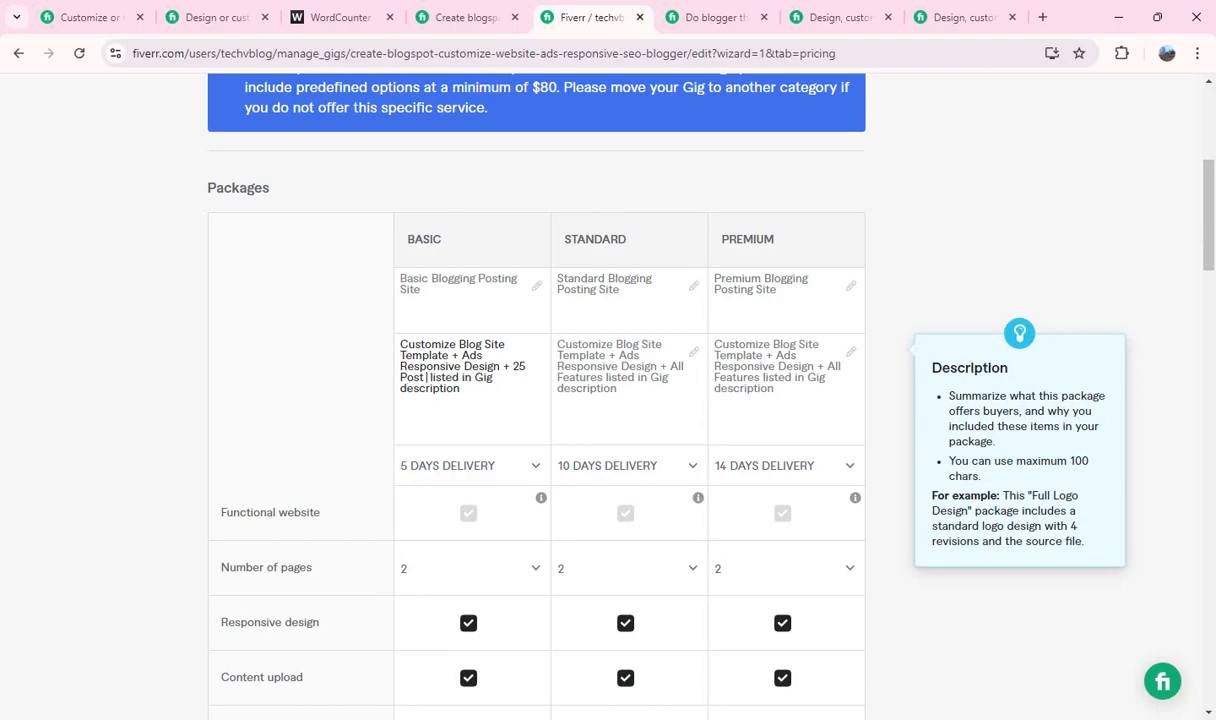
Insert "YTVideo" after "25 Post" in the Basic package description
type("Vid")
key("BackSpace")
key("BackSpace")
key("BackSpace")
key("BackSpace")
type("YTVideo ")
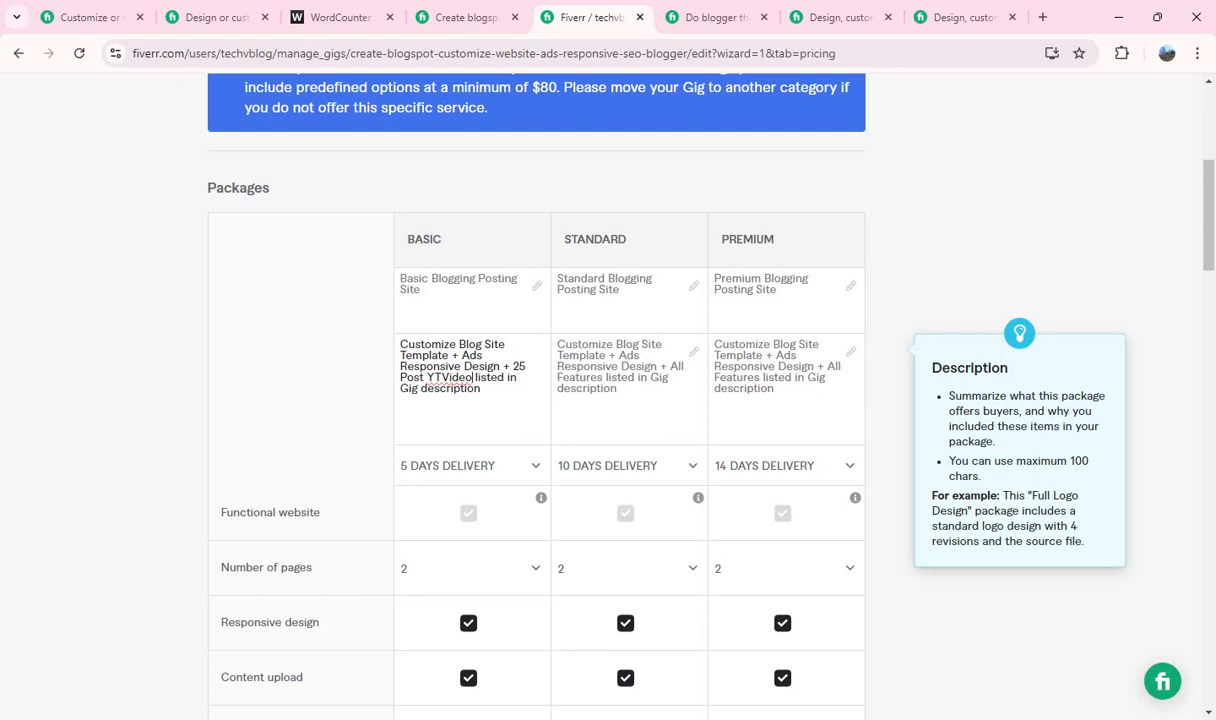
Replace the ending "listed in Gig description" of the Basic package description with "+25 AI Article Post"
type("+")
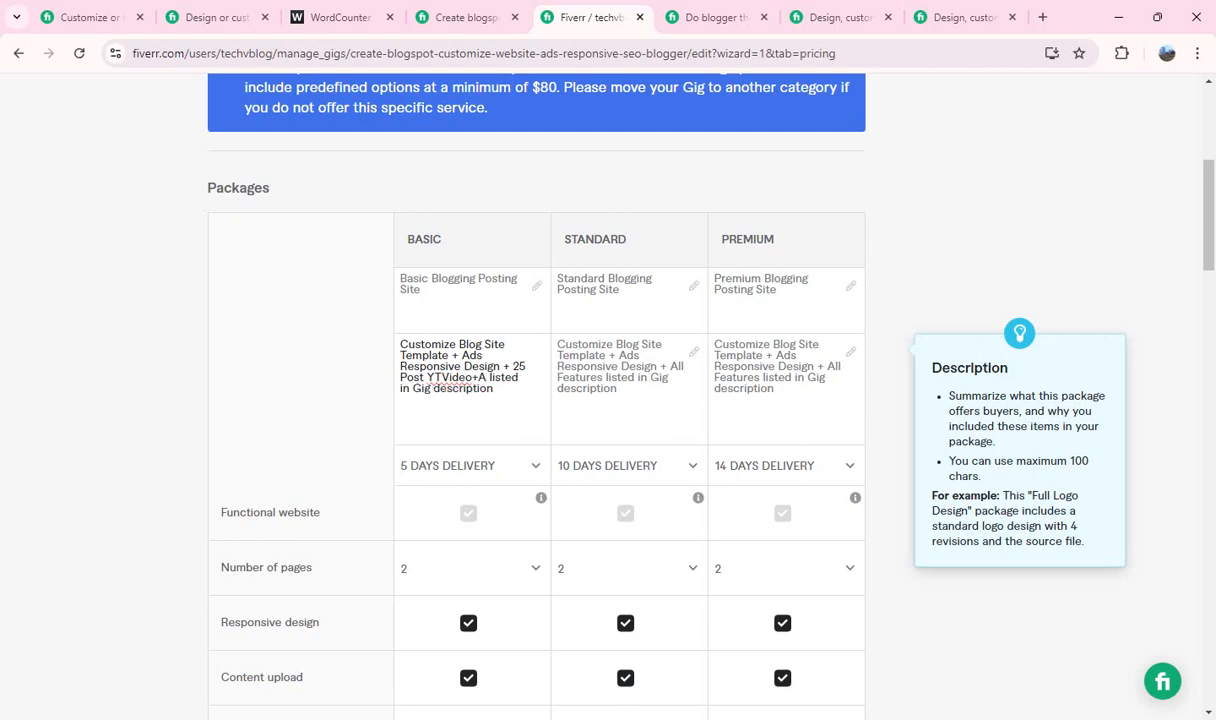
type("Art")
key("ctrl+shift+End")
key("BackSpace")
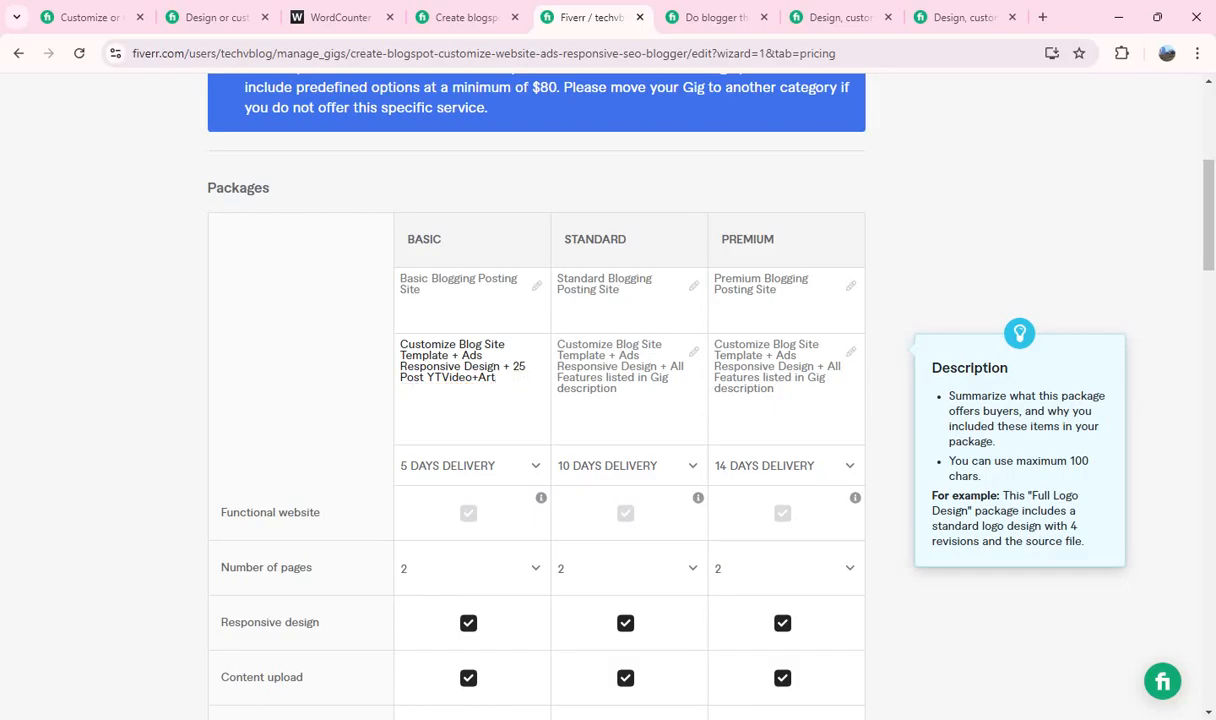
key("BackSpace")
key("BackSpace")
key("BackSpace")
type("25")
type("Al")
key("BackSpace")
key("BackSpace")
type("AI Article Post")
Add "+25 Image" to the end of the Basic package description, leaving no filler characters
type("ffffffffffff")
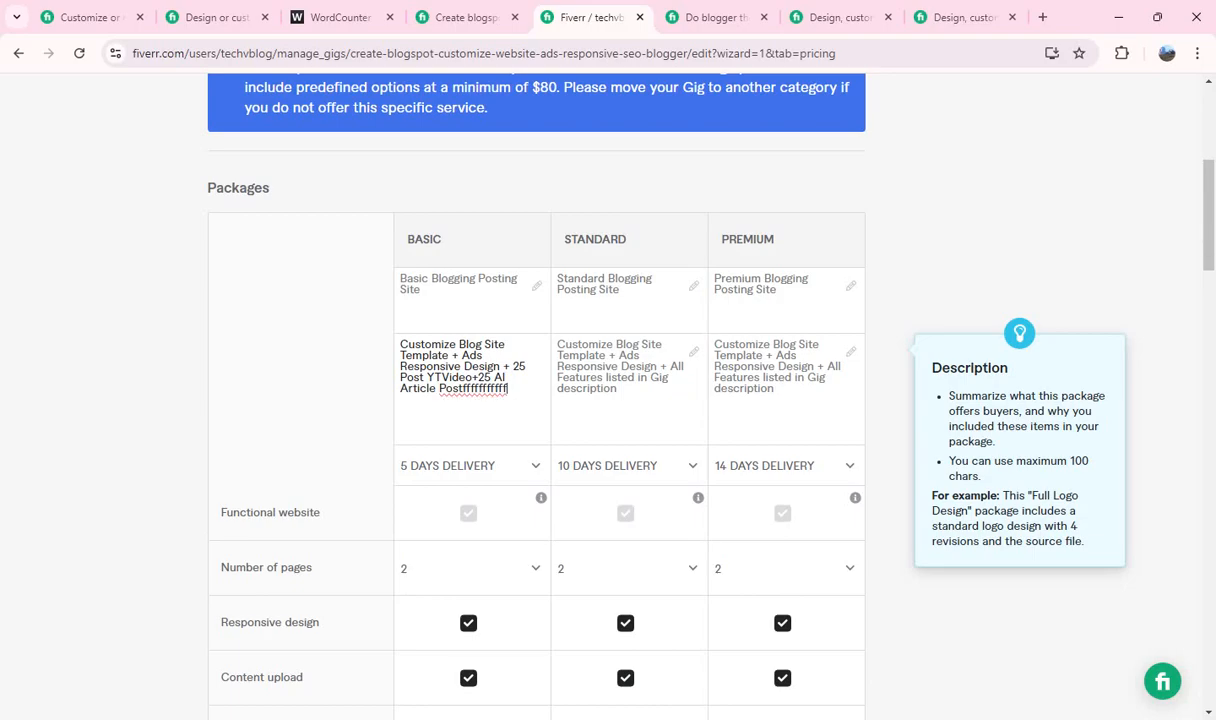
key("shift+Left")
key("shift+Left")
key("shift+Left")
key("shift+Left")
key("shift+Left")
key("shift+Left")
key("shift+Left")
key("shift+Left")
key("shift+Left")
key("shift+Left")
key("shift+Left")
key("shift+Left")
type("+25Image")
left_click(482, 388)
left_click(517, 388)
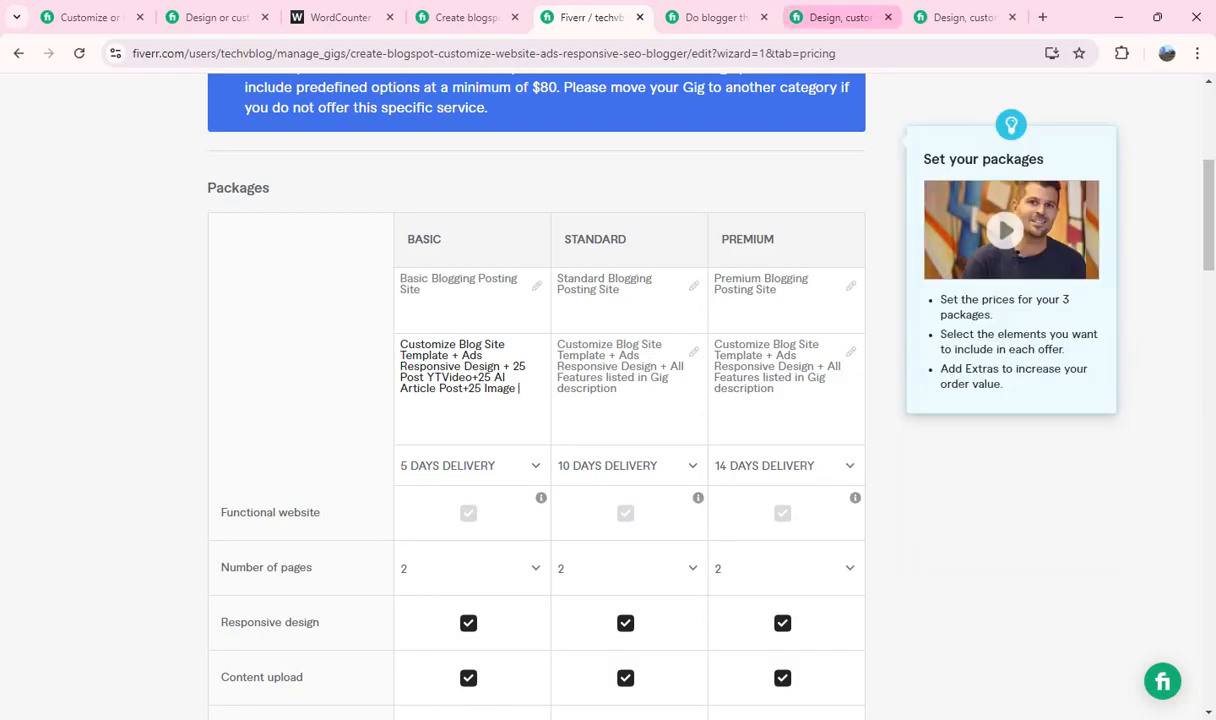
Remove the spaces around the plus signs in the Basic package description and finish it with "Post"
type("P")
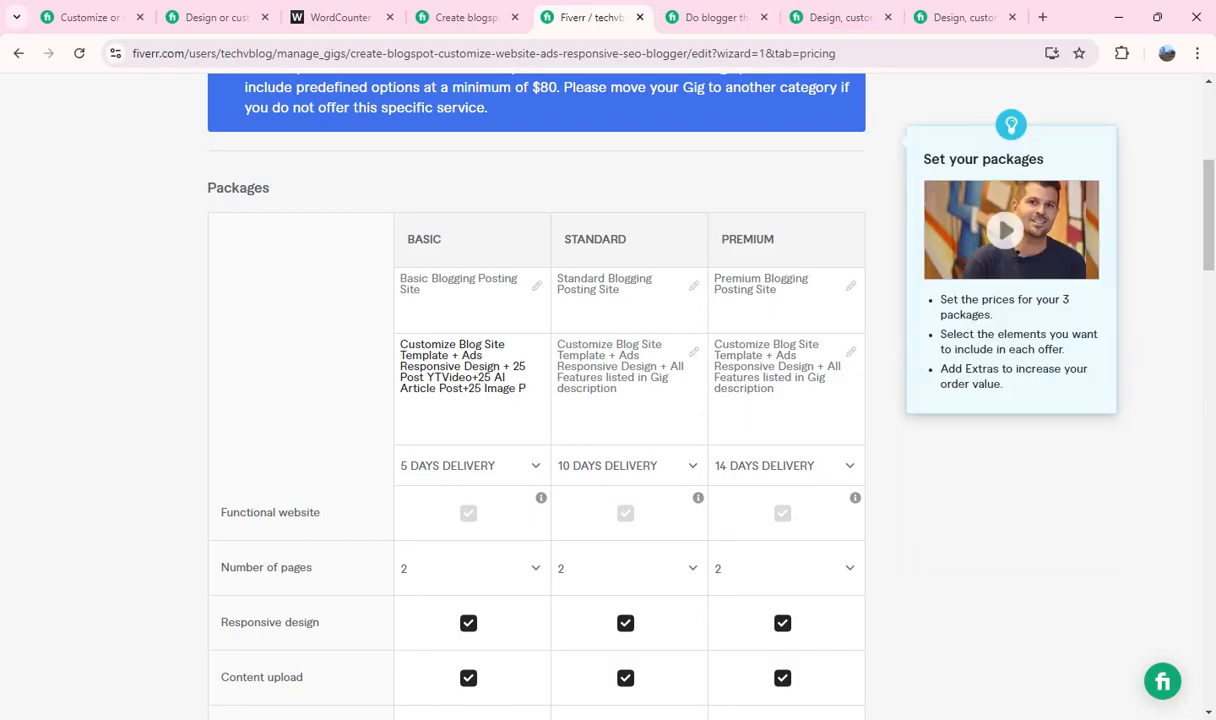
key("BackSpace")
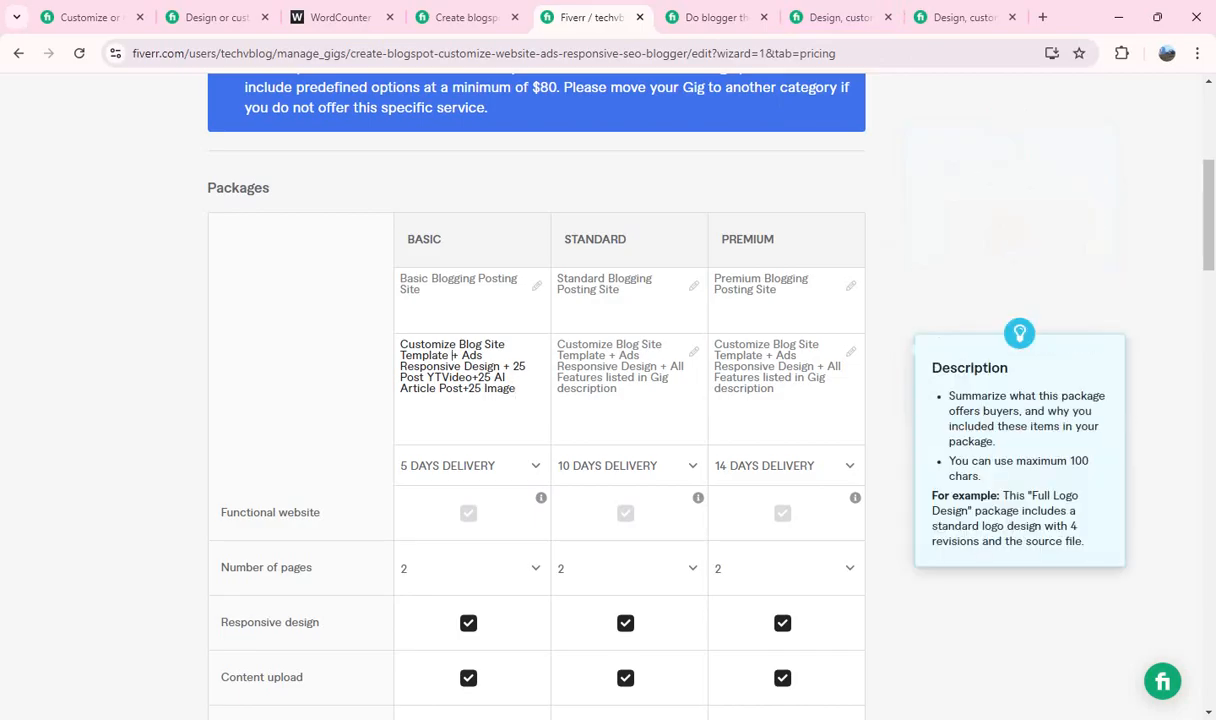
key("BackSpace")
key("BackSpace")
key("Delete")
key("Right")
key("Right")
key("BackSpace")
type("Post")
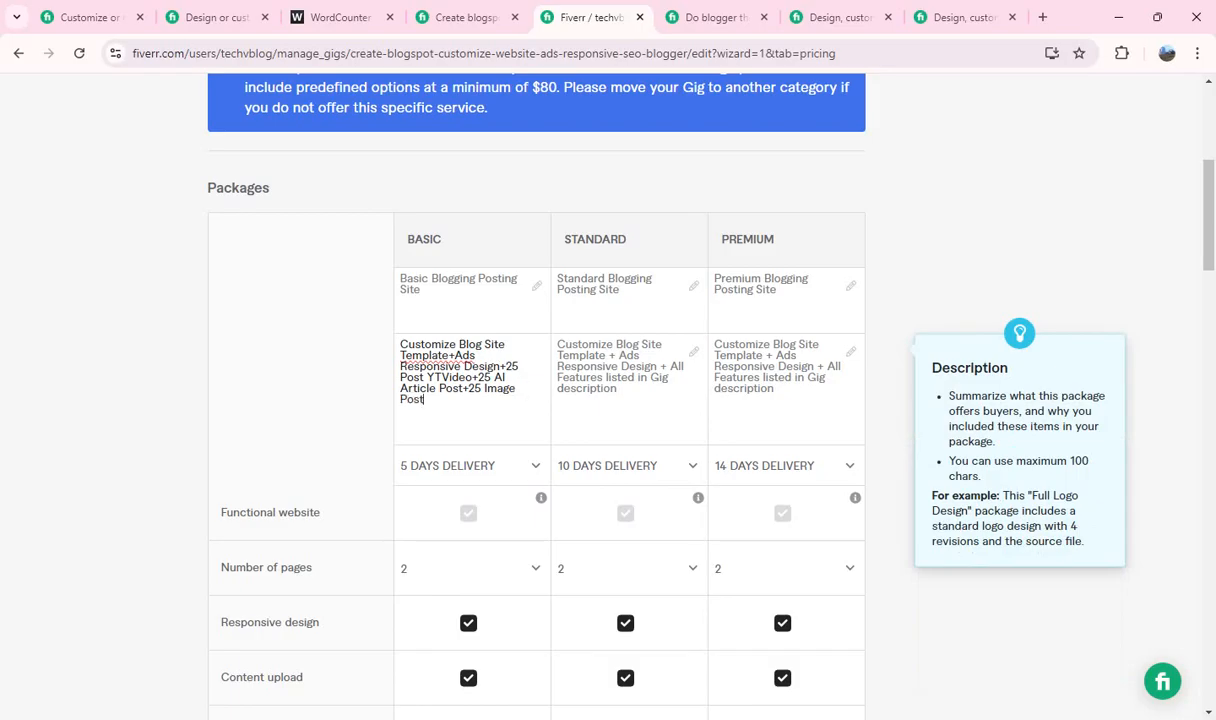
Replace the Standard package description with a copy of the Basic package description
key("ctrl+a")
key("ctrl+c")
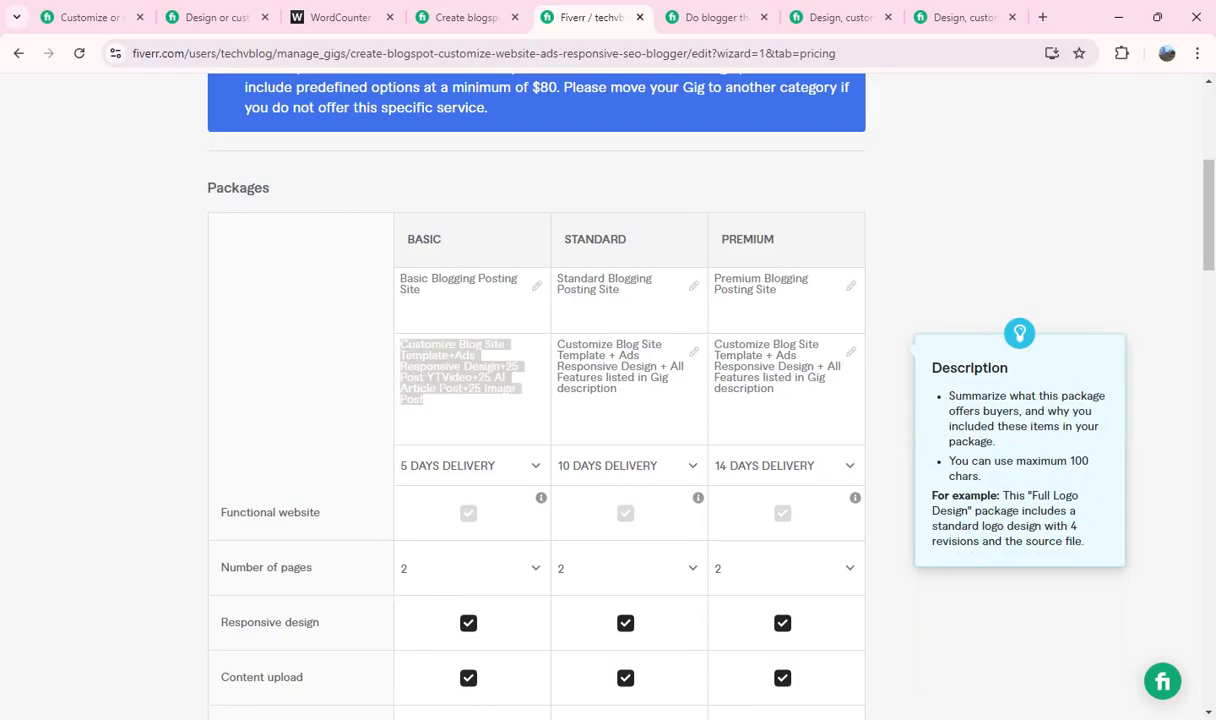
triple_click(585, 350)
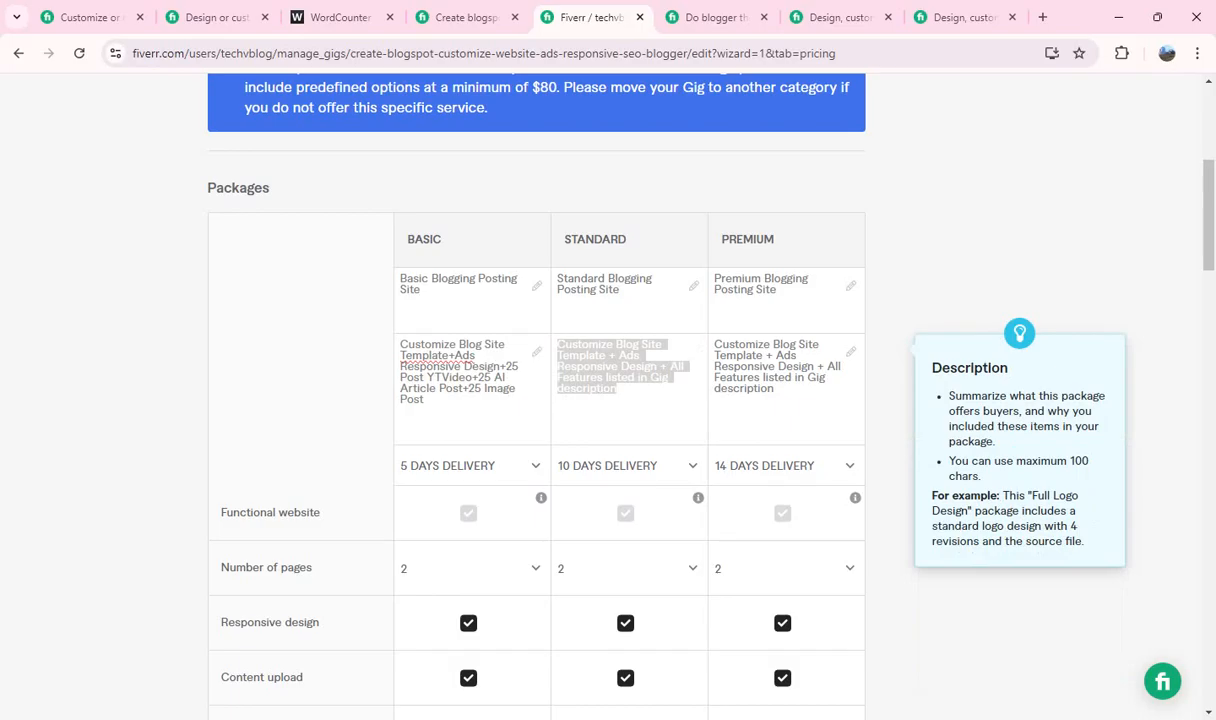
key("ctrl+v")
Set the YTVideo, AI Article and Image post counts in the Standard package description to 50
left_click(677, 367)
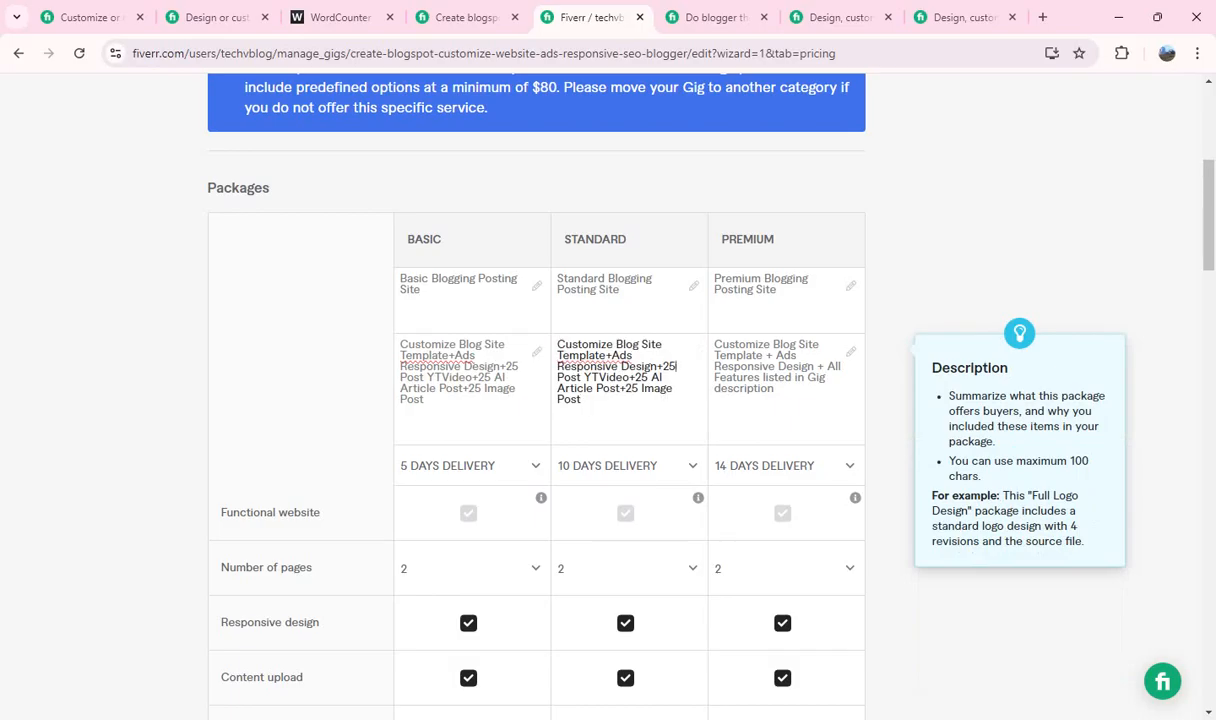
key("BackSpace")
key("BackSpace")
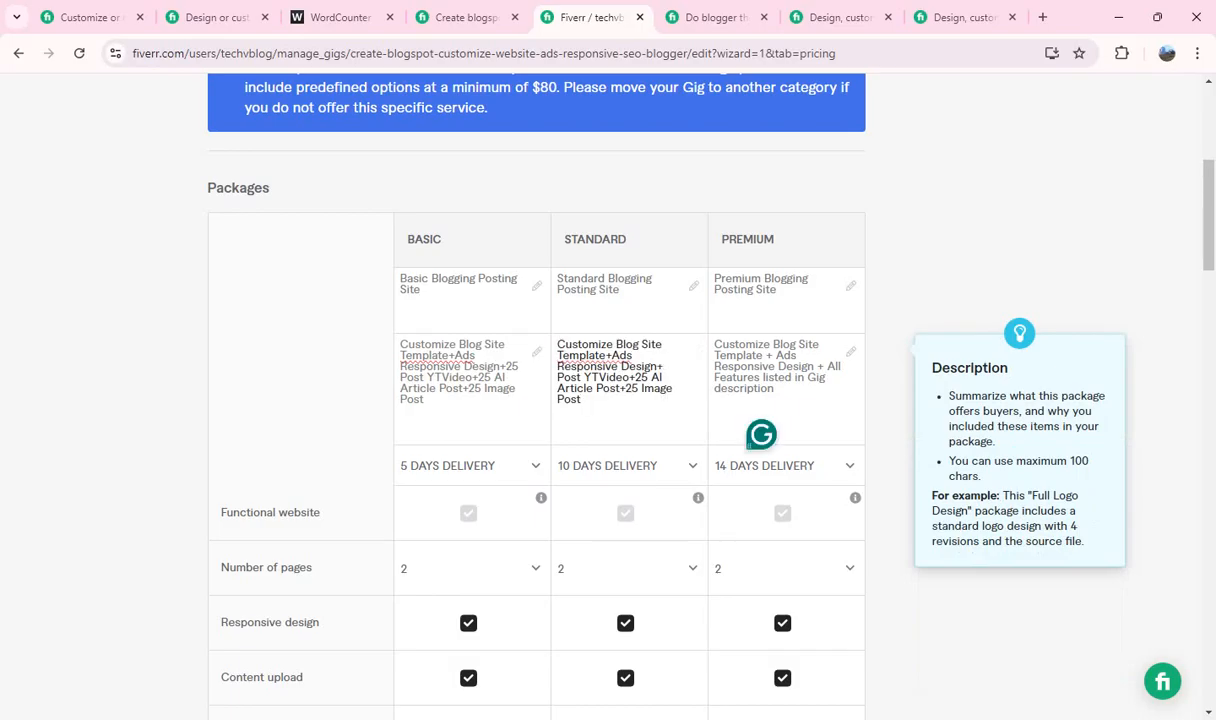
type("50")
left_click(648, 378)
key("BackSpace")
key("BackSpace")
type("50")
left_click(638, 388)
key("BackSpace")
key("BackSpace")
type("50")
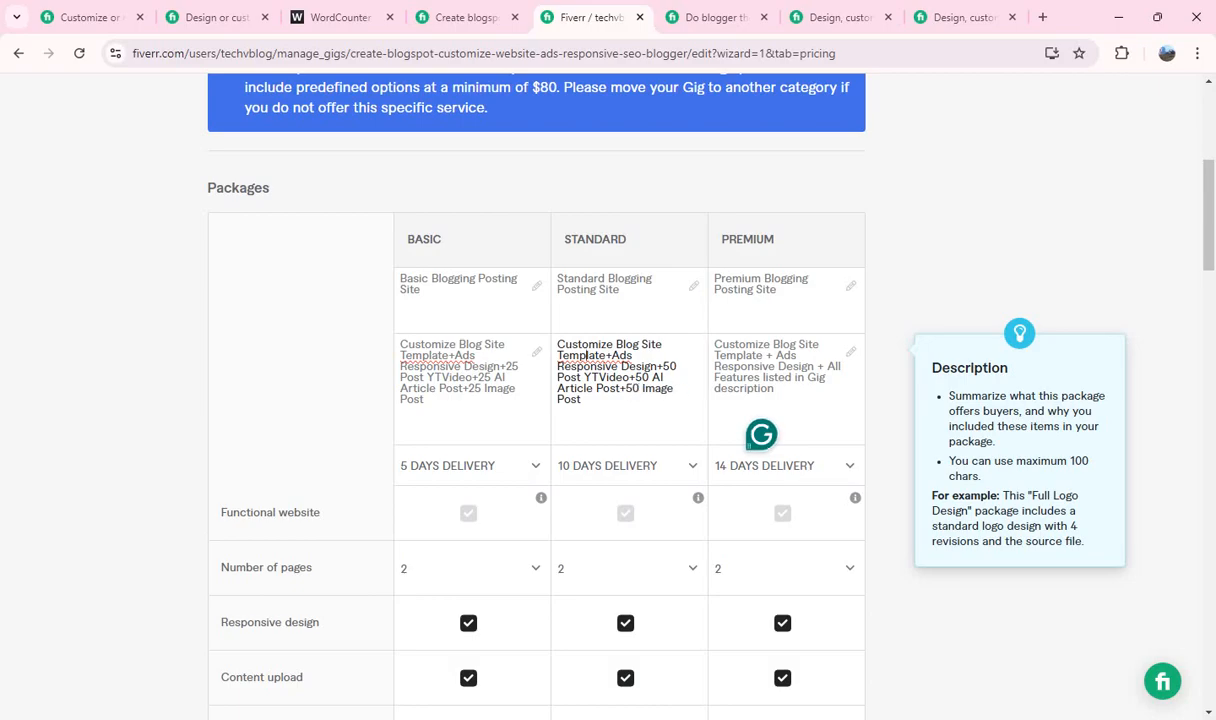
Replace the Premium package description with a copy of the Standard package description
key("ctrl+a")
key("ctrl+c")
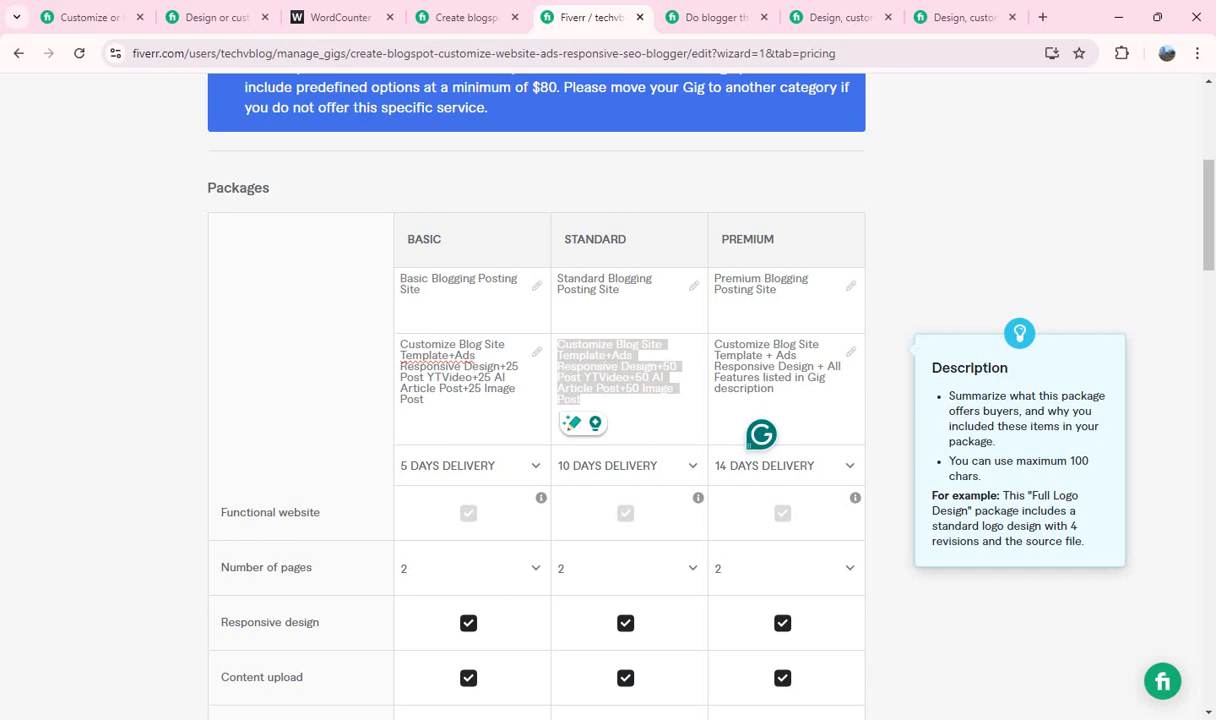
left_click(778, 388)
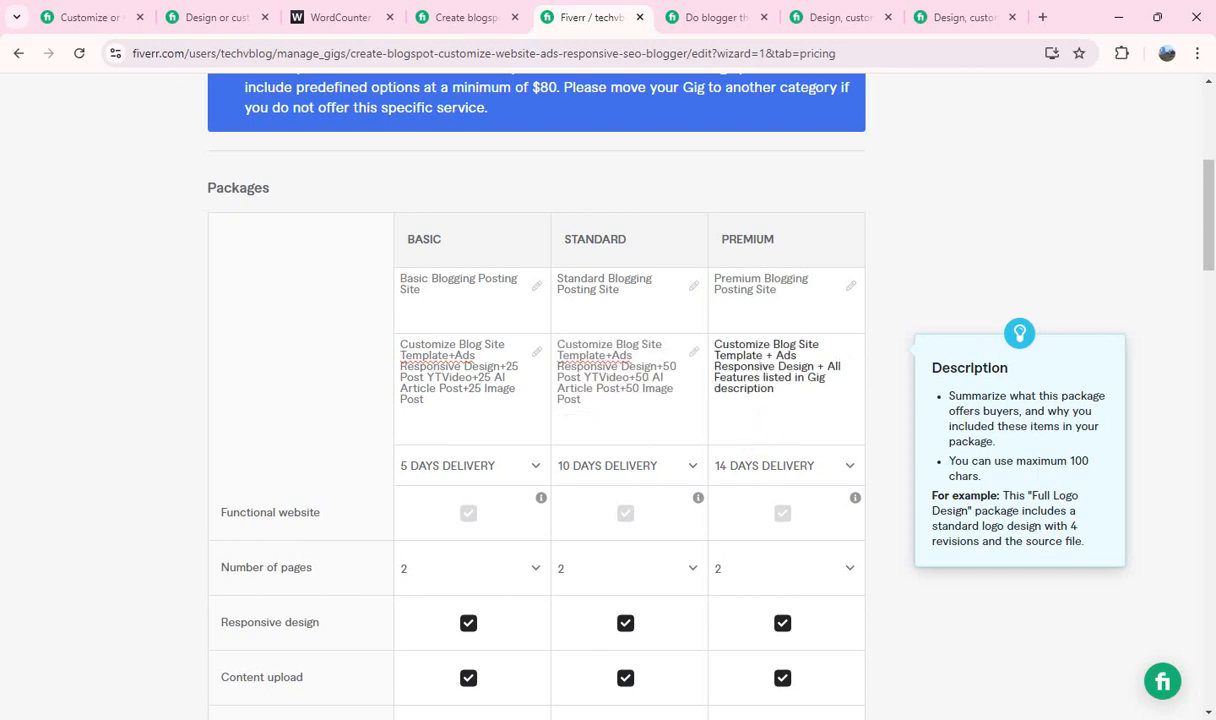
key("ctrl+a")
key("ctrl+v")
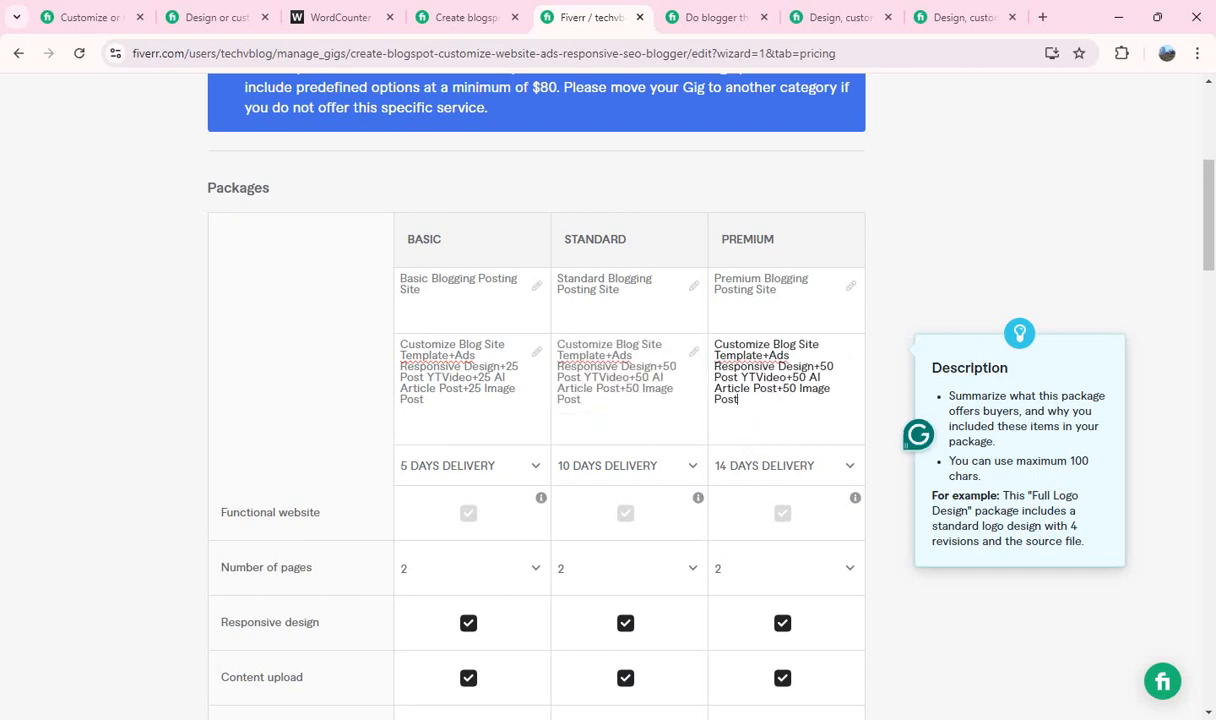
Set the three post counts in the Premium package description to 100 and remove "Post" after "AI Article"
key("BackSpace")
type("10")
left_click(797, 377)
key("BackSpace")
type("1")
key("BackSpace")
key("BackSpace")
key("BackSpace")
key("BackSpace")
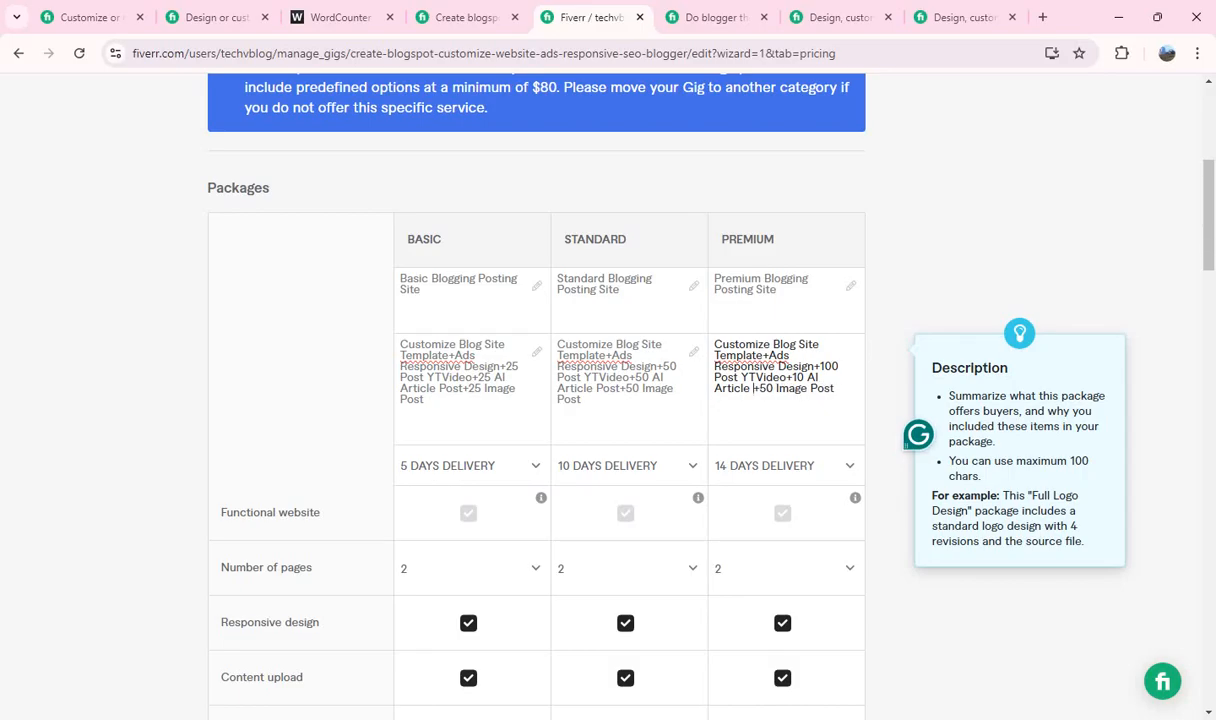
key("BackSpace")
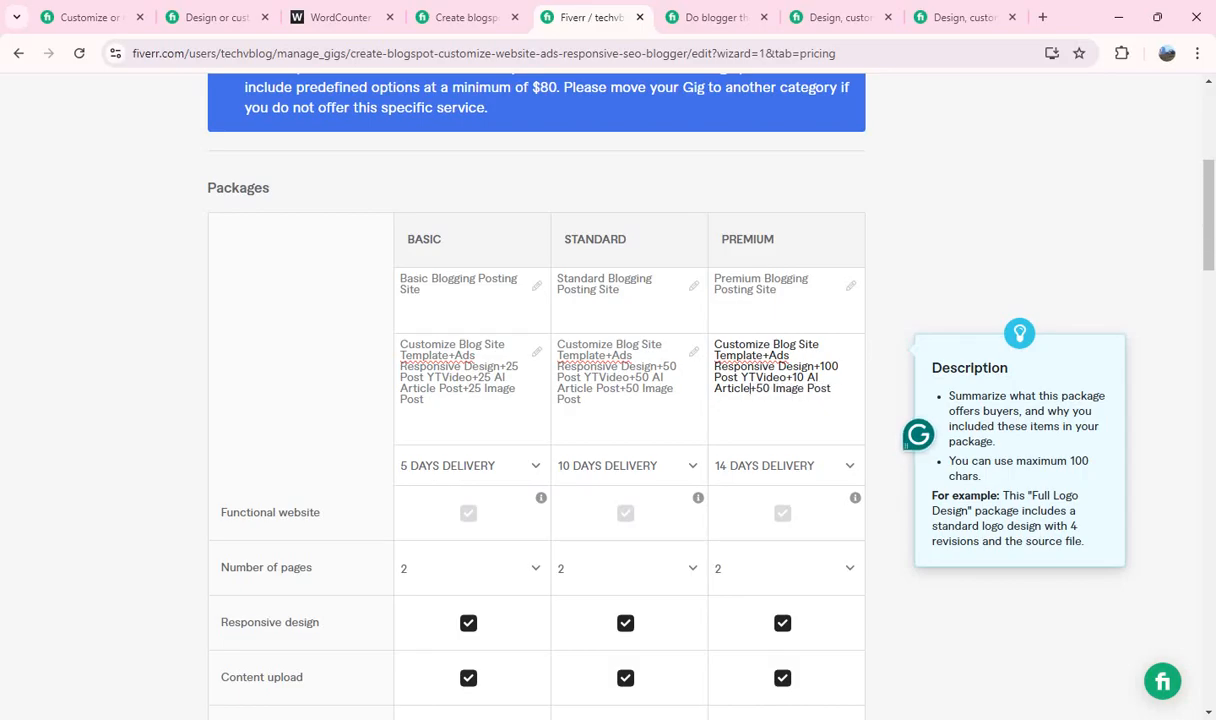
left_click(804, 377)
type("0")
left_click(763, 388)
key("BackSpace")
type("10")
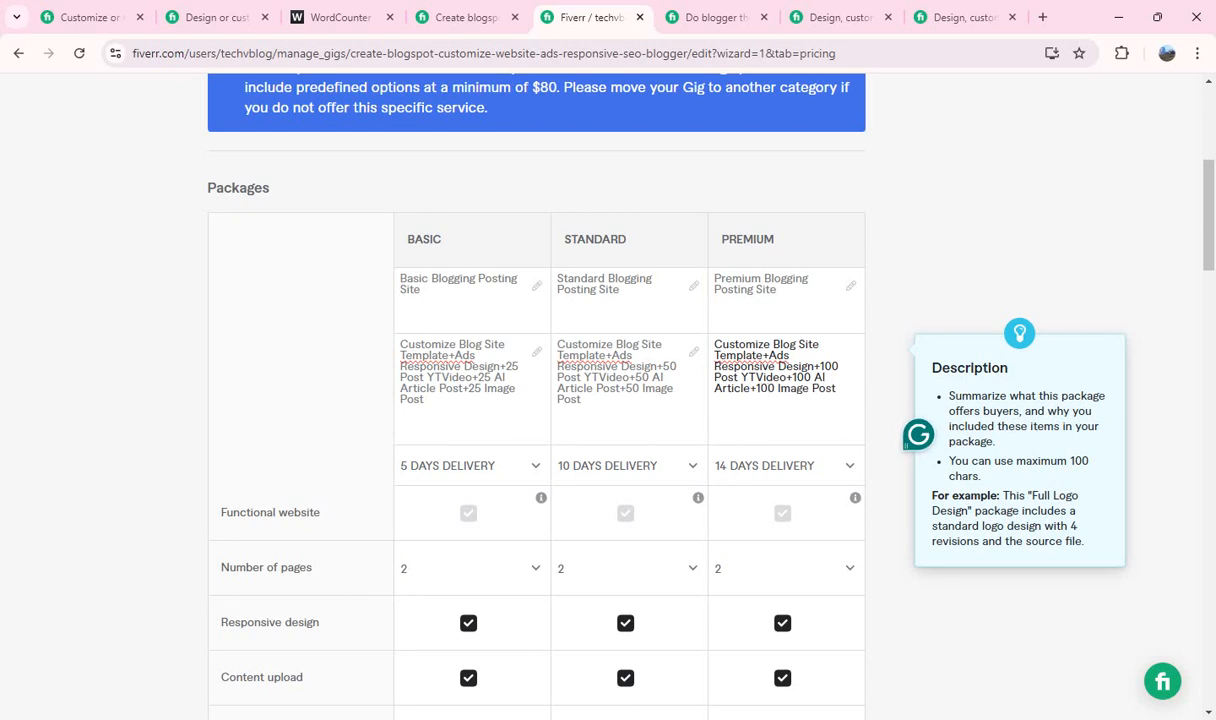
Insert a space between "Template" and "+Ads" in the Standard, Basic and Premium package descriptions
left_click(609, 356)
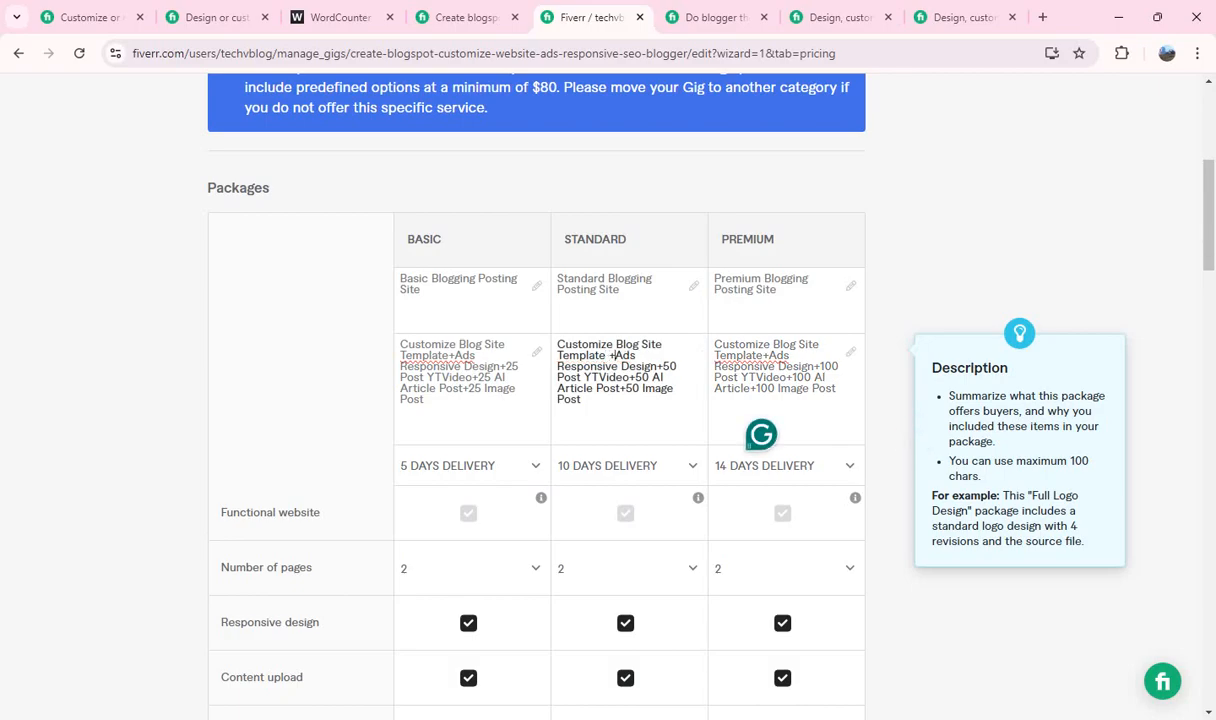
left_click(448, 356)
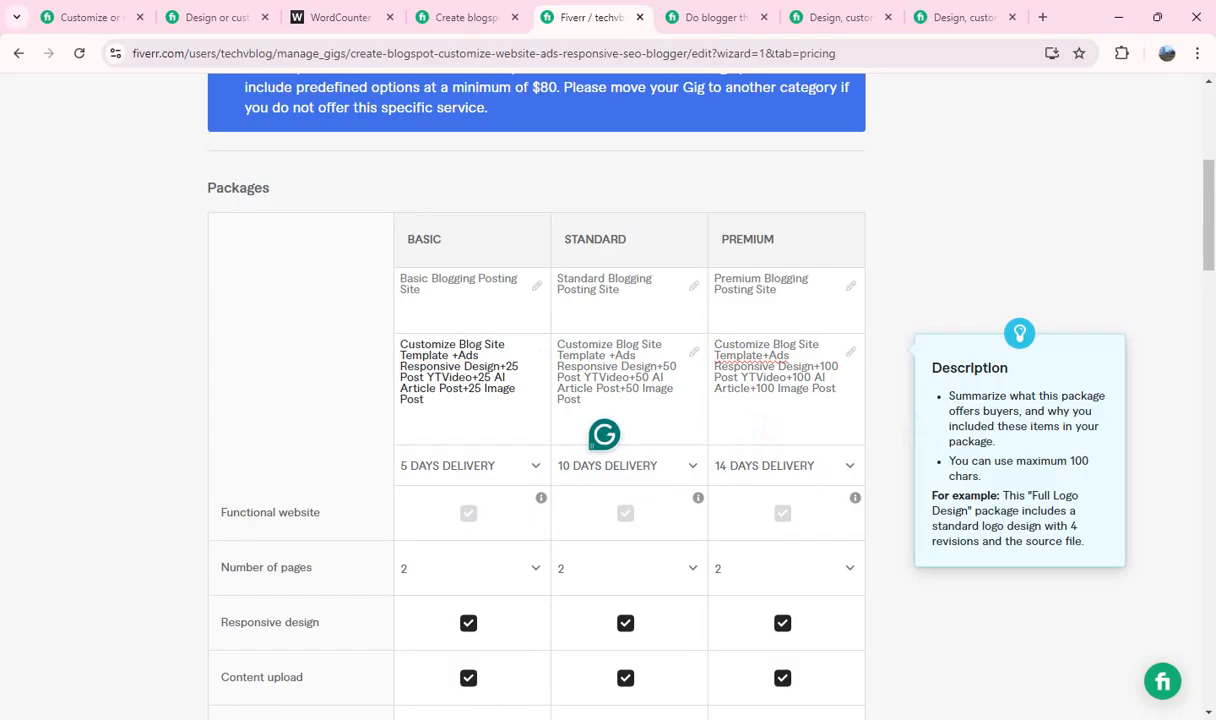
left_click(763, 356)
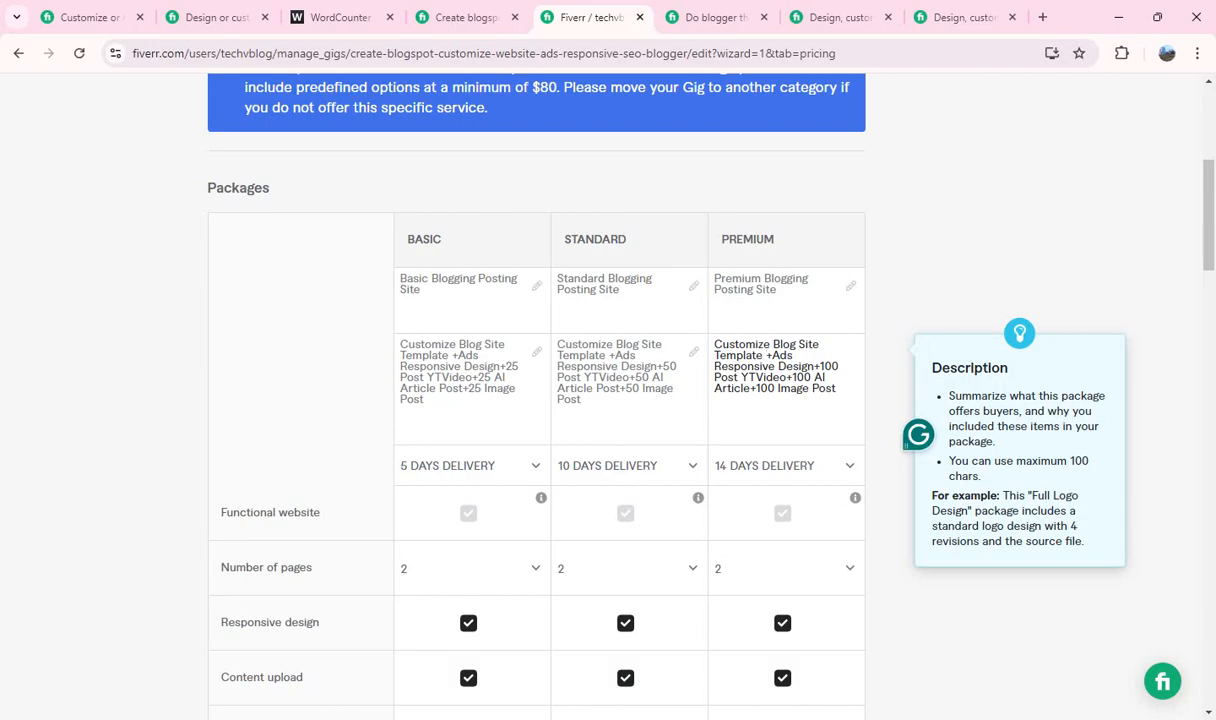
left_click(624, 377)
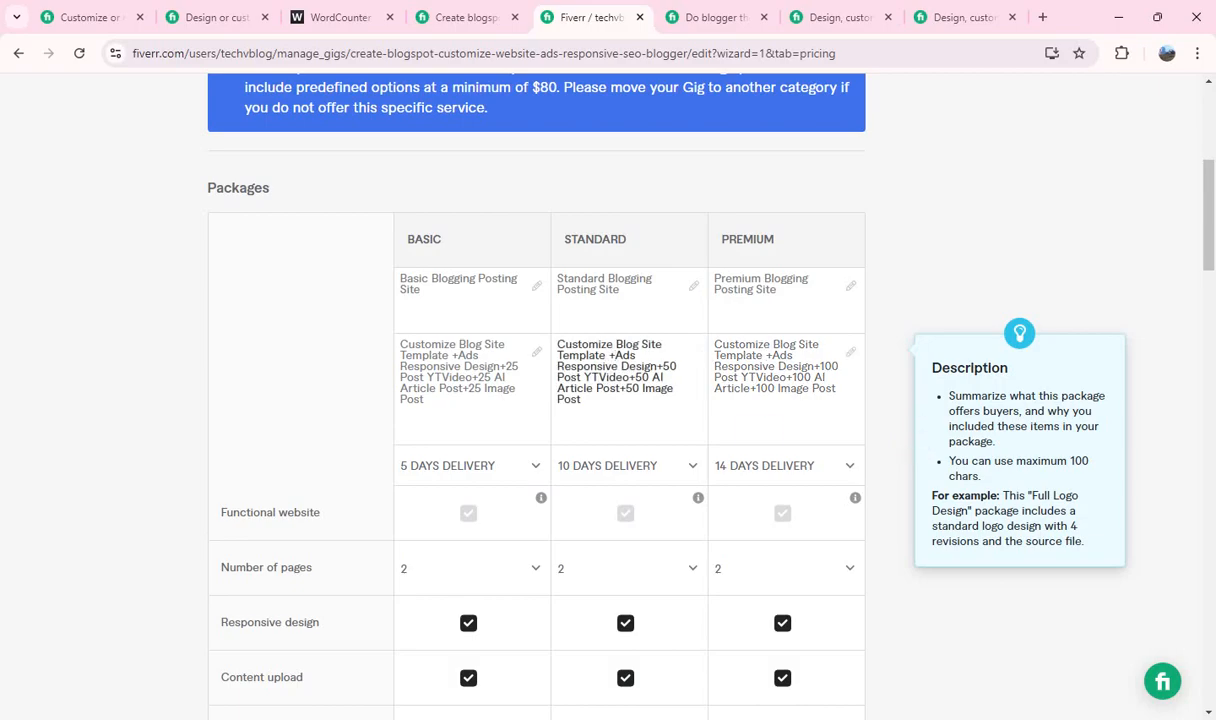
left_click(455, 355)
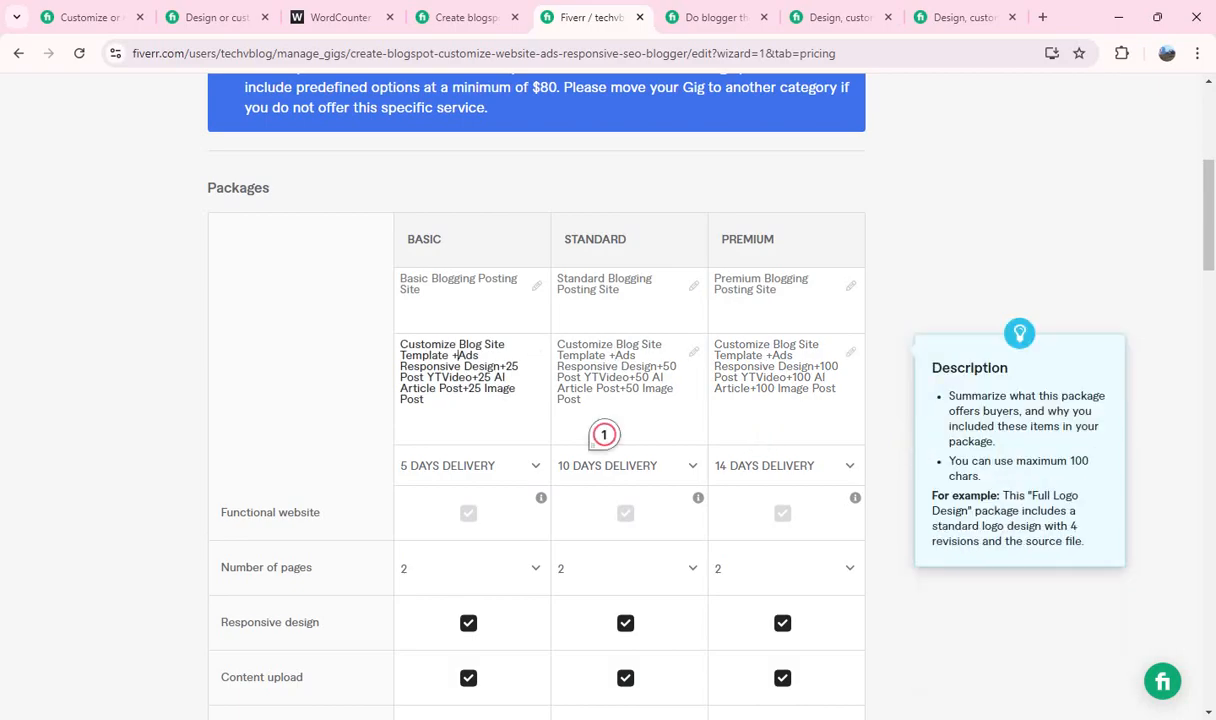
scroll(536, 400, "down", 2)
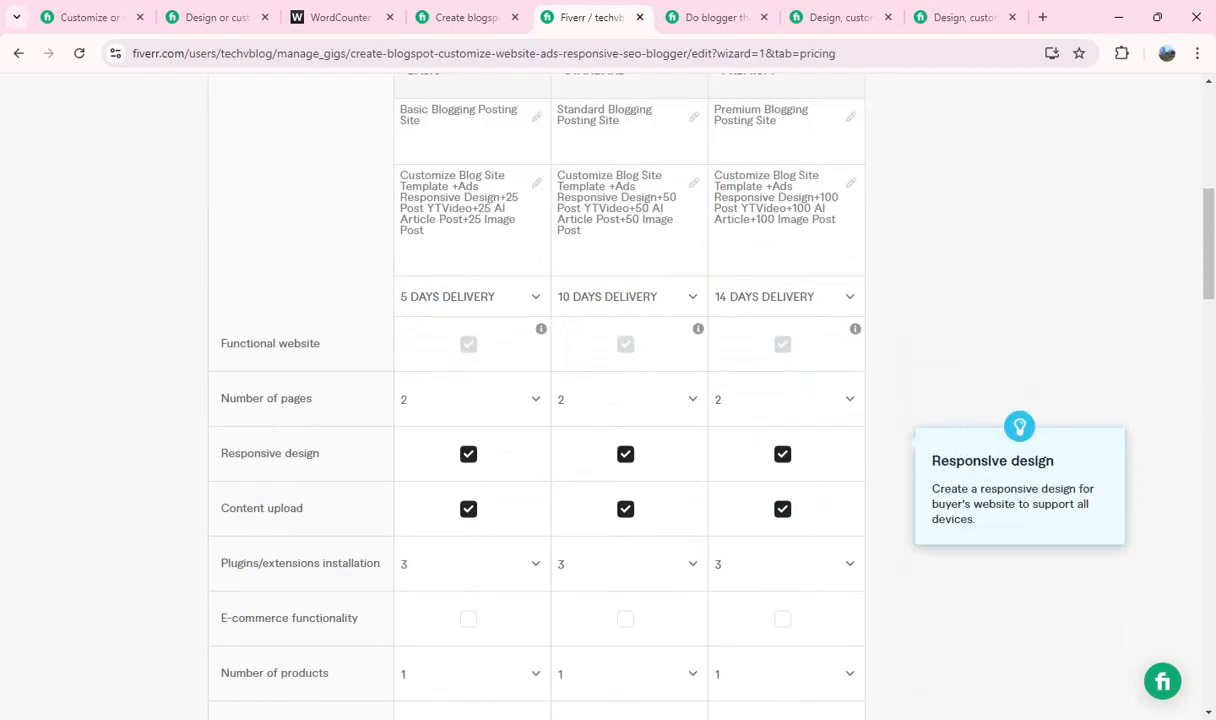
scroll(536, 400, "down", 1)
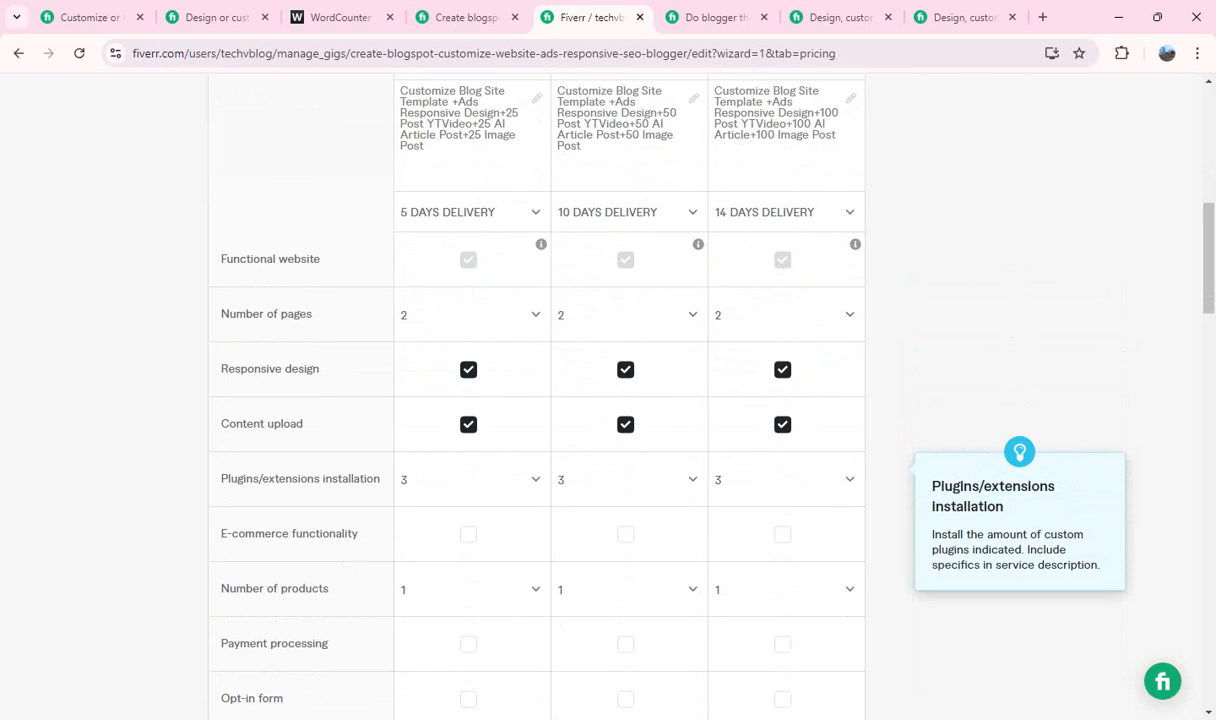
Review the descriptions, delivery times, included features, revisions and prices of the Basic, Standard and Premium packages
scroll(536, 400, "down", 1)
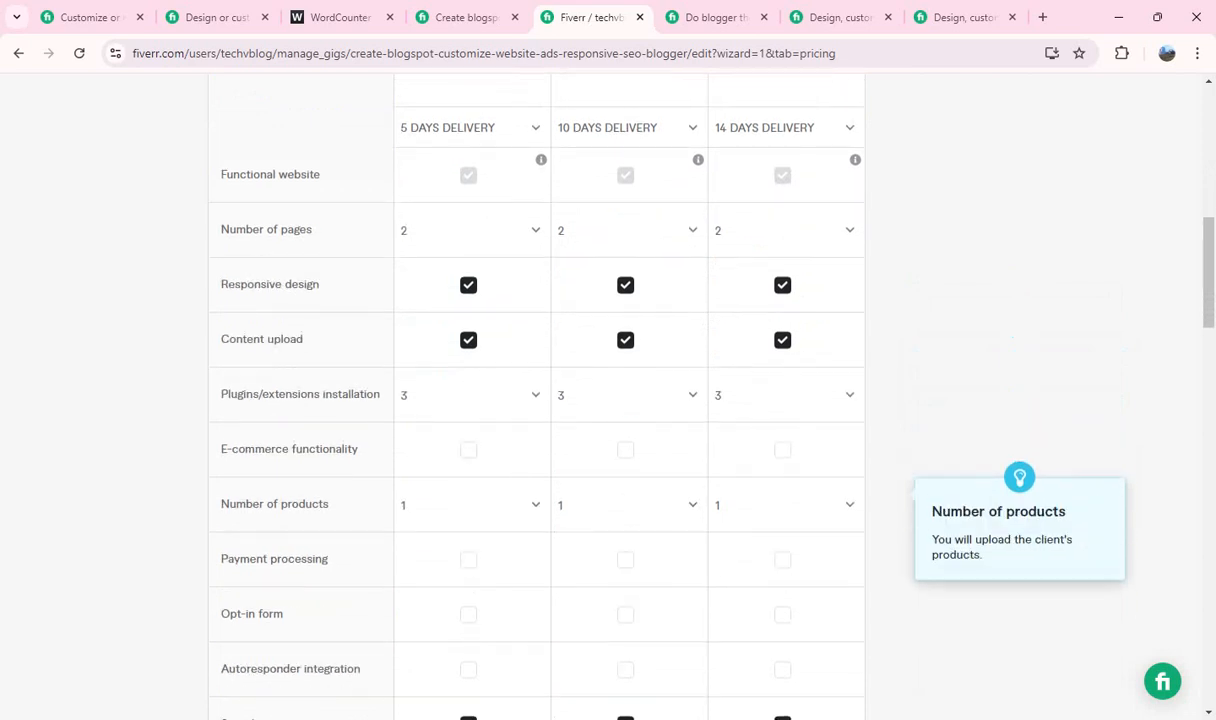
scroll(536, 400, "down", 2)
scroll(536, 400, "down", 2)
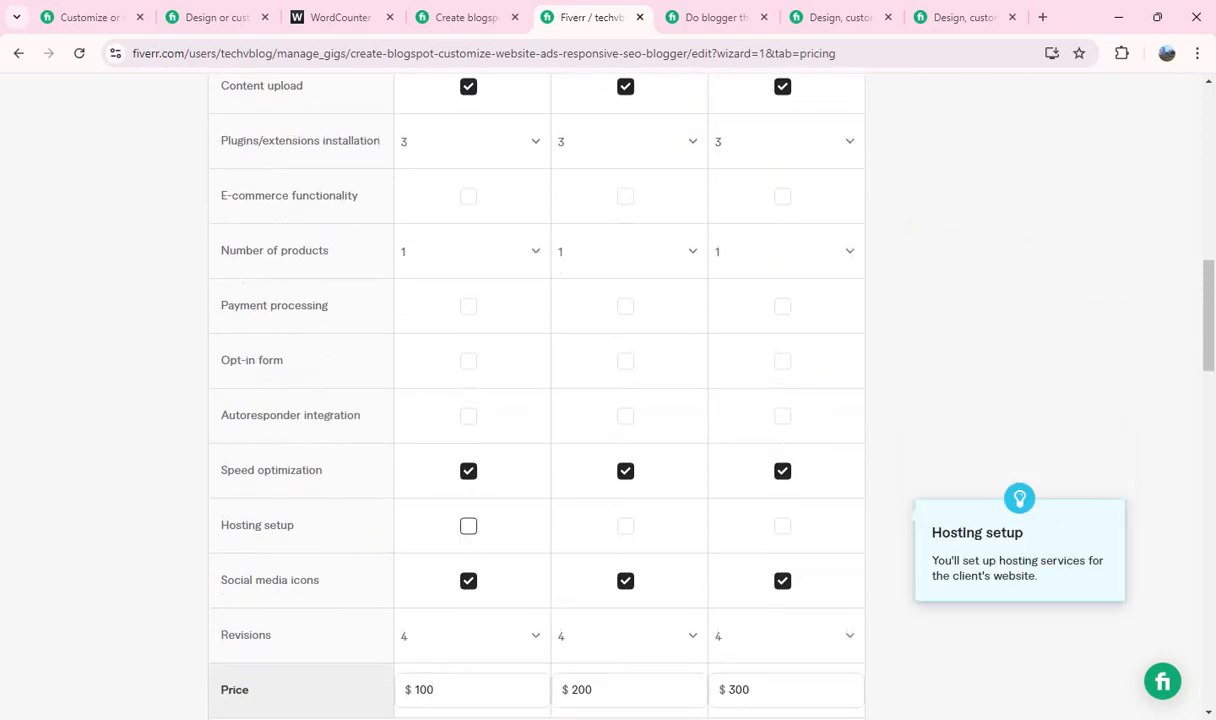
scroll(536, 400, "down", 2)
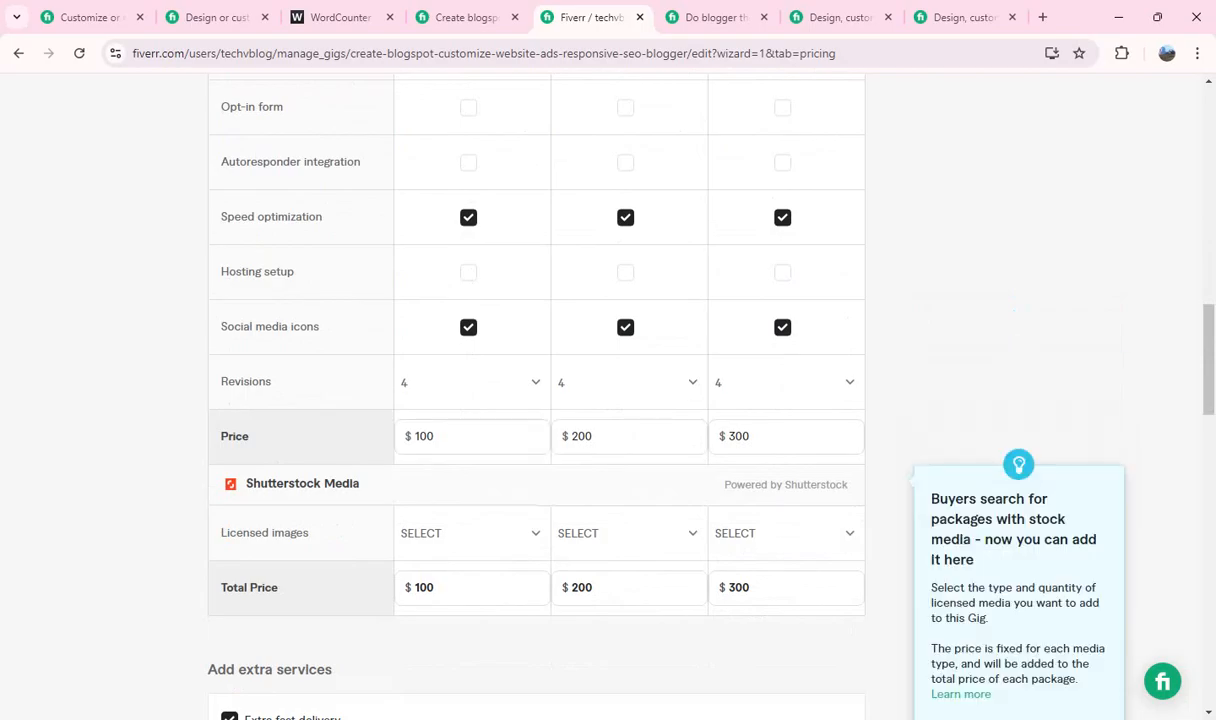
scroll(536, 400, "down", 1)
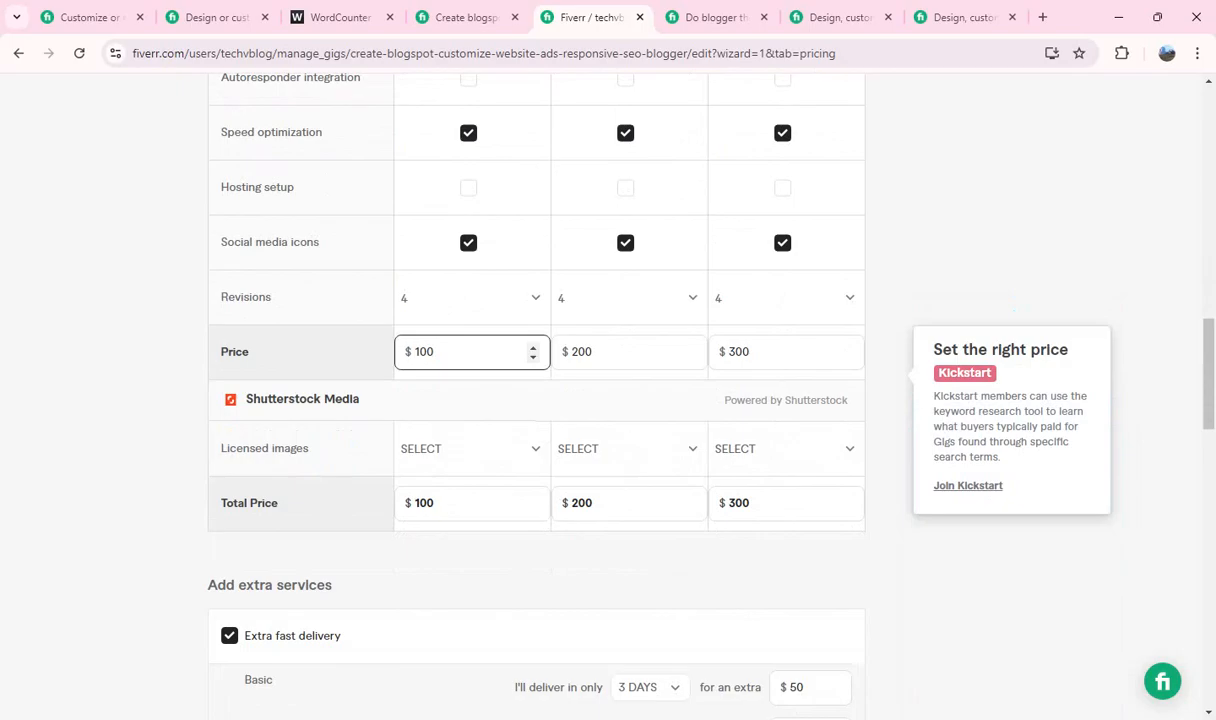
scroll(470, 400, "up", 3)
scroll(468, 449, "up", 4)
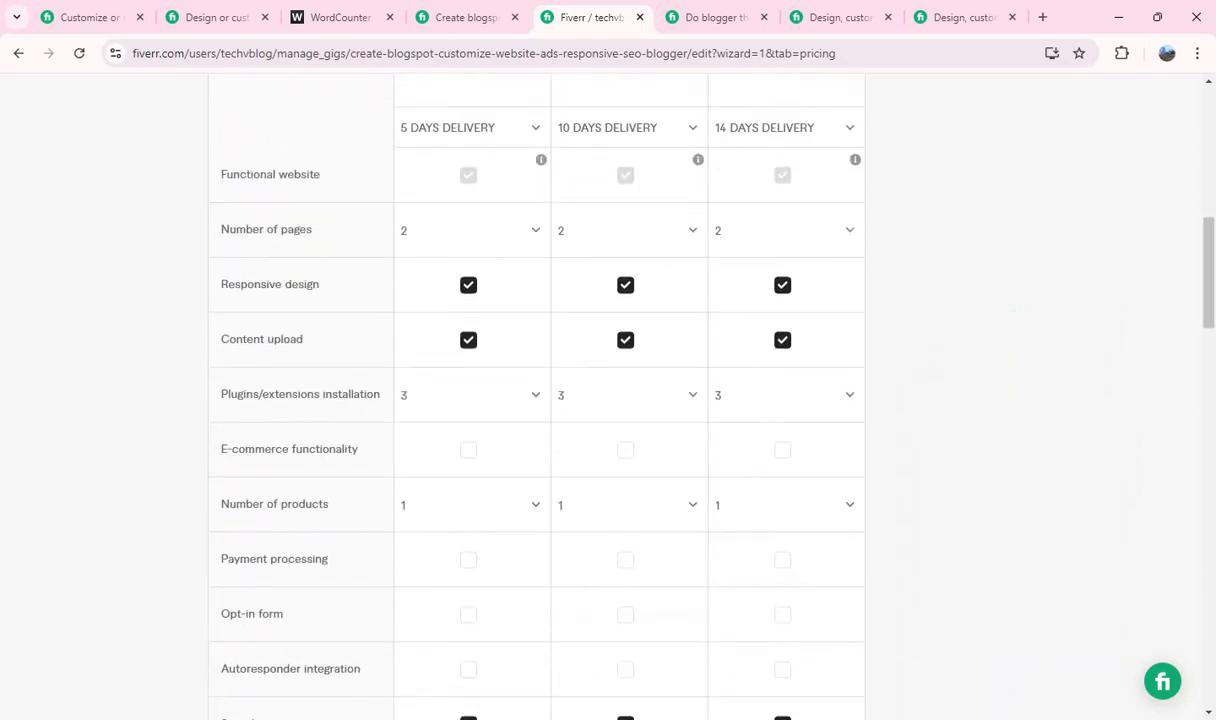
scroll(536, 400, "up", 4)
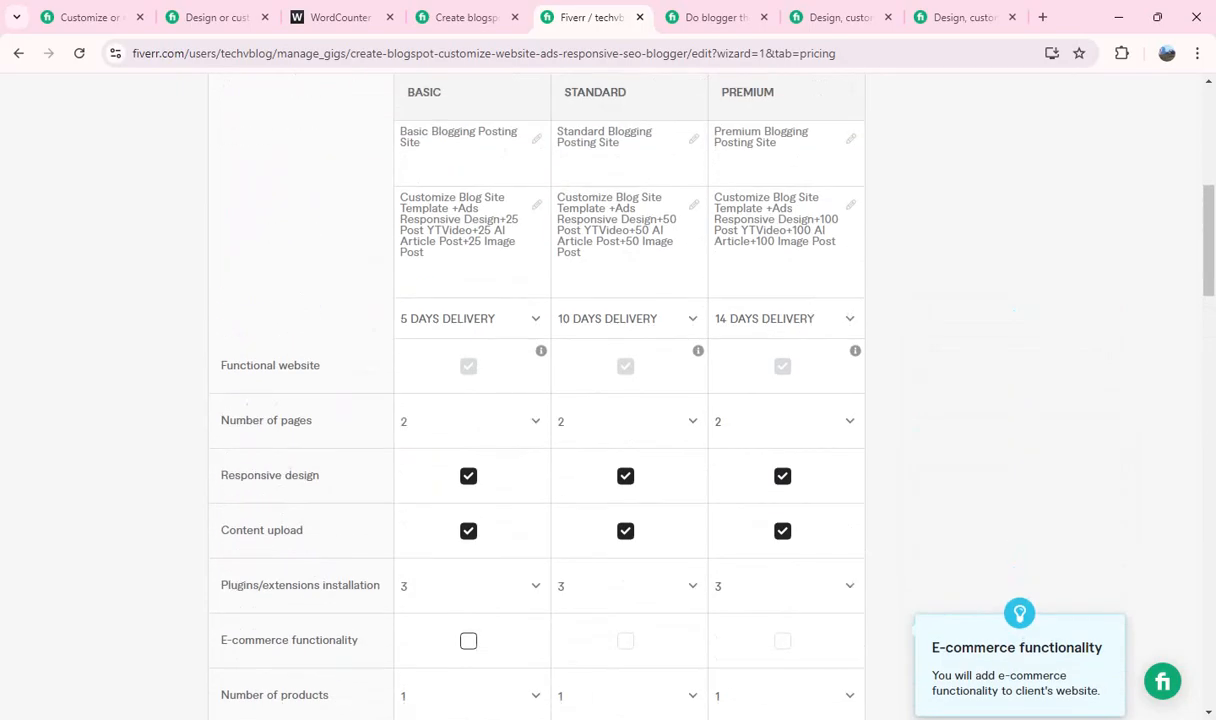
scroll(536, 400, "down", 2)
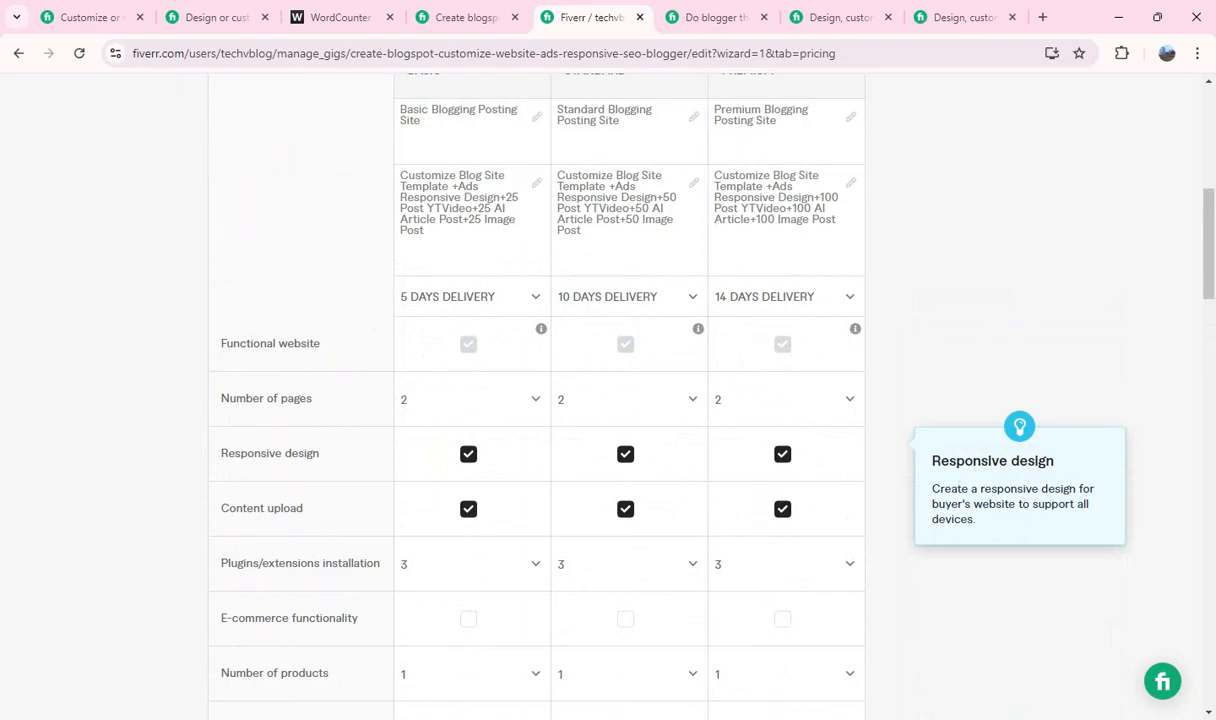
scroll(536, 400, "down", 1)
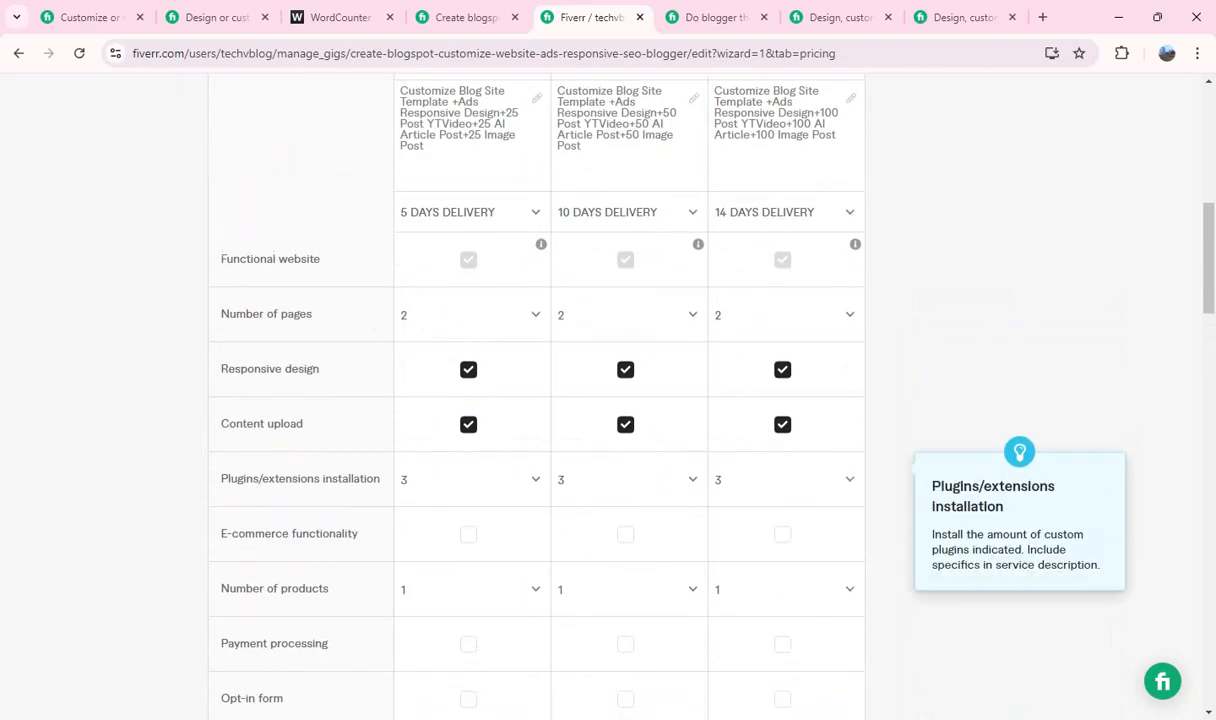
scroll(536, 400, "down", 2)
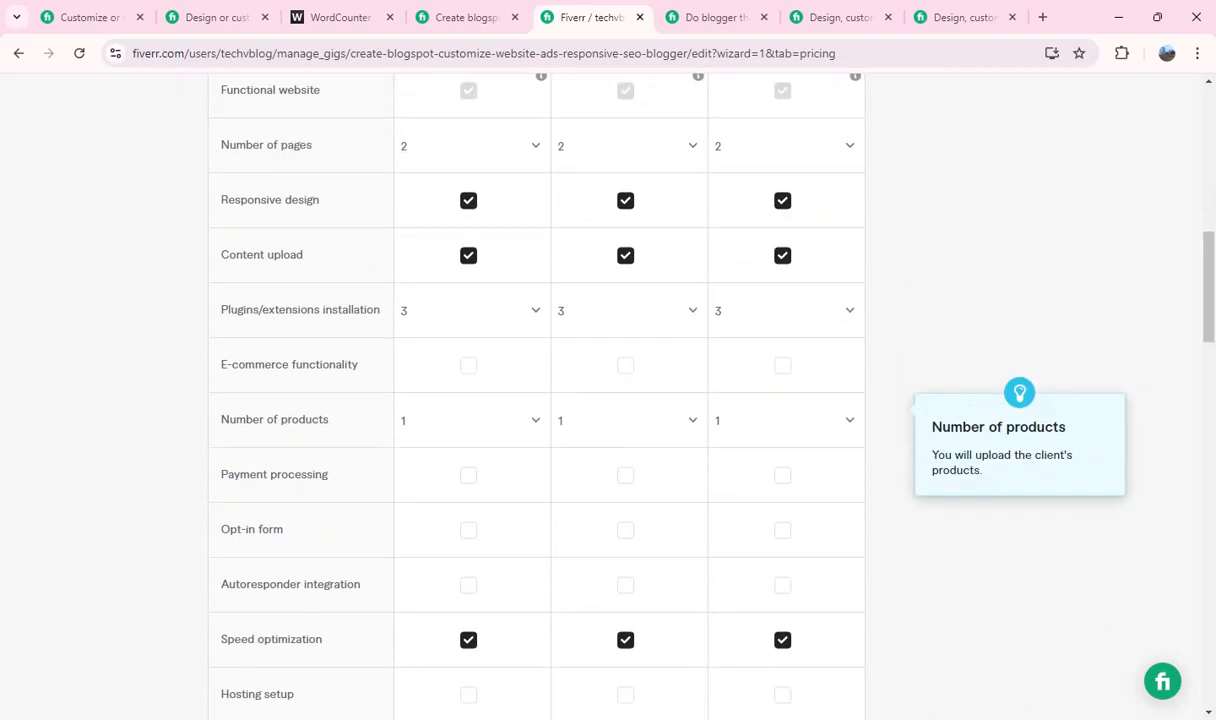
scroll(468, 460, "down", 1)
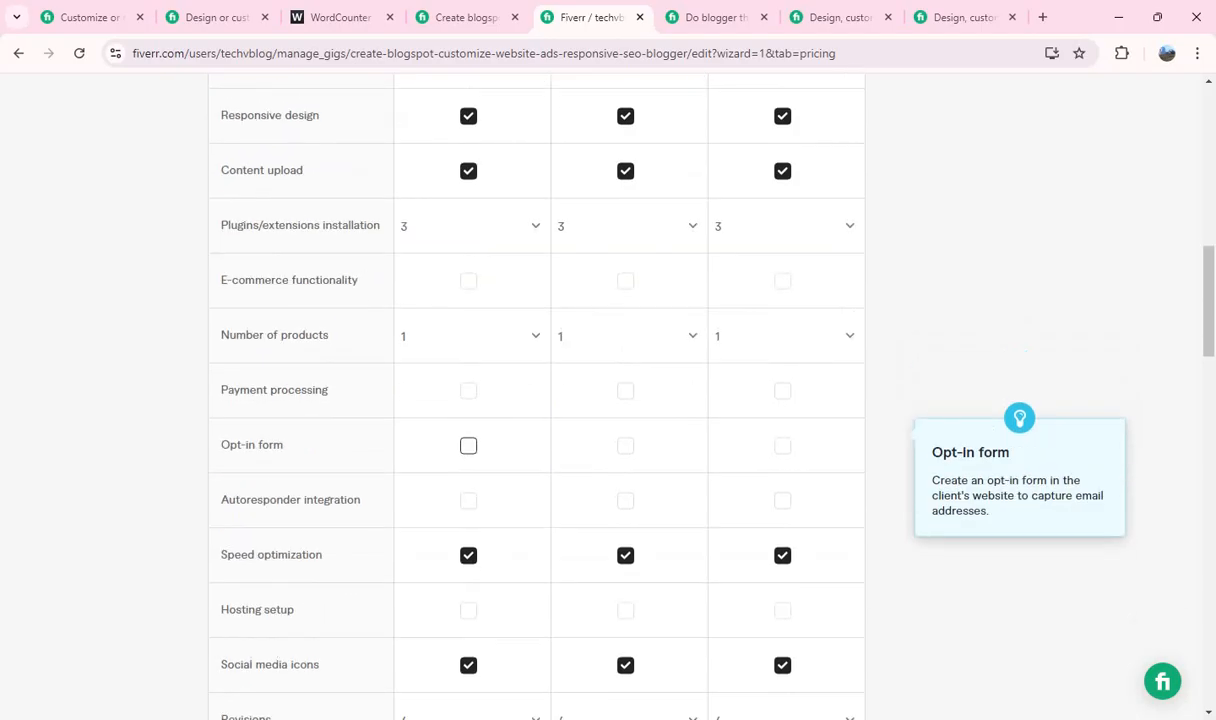
scroll(468, 380, "down", 1)
scroll(468, 420, "down", 1)
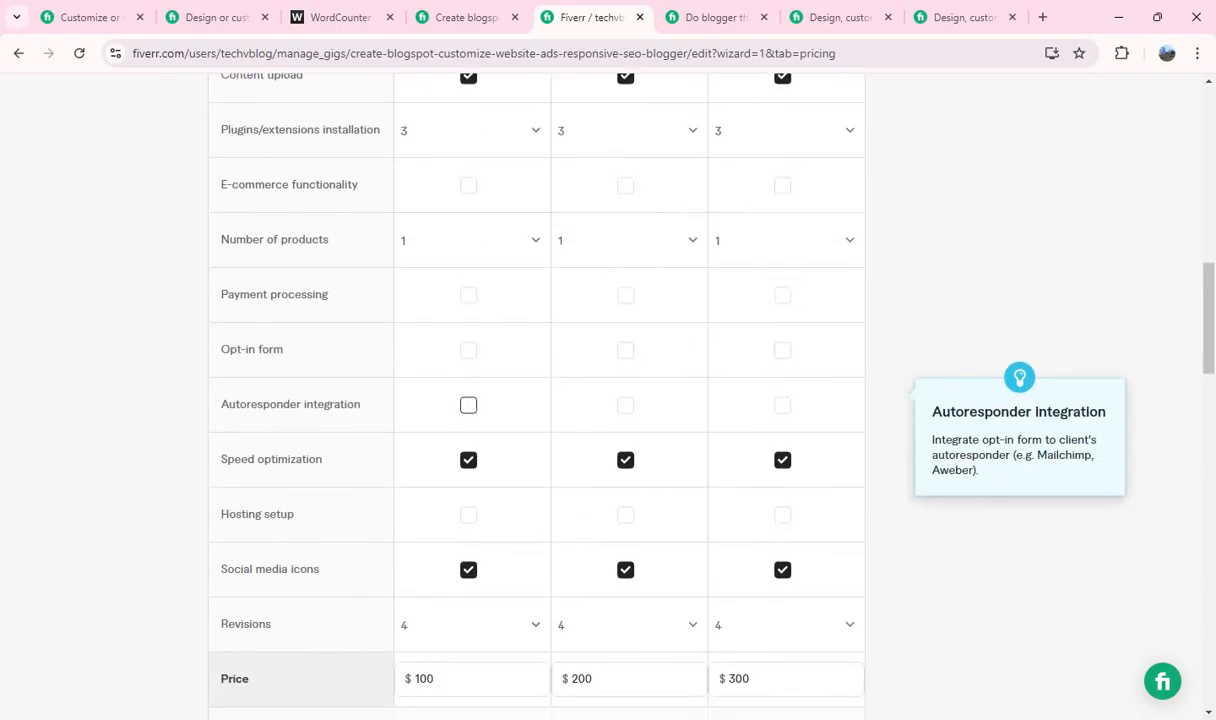
scroll(450, 420, "down", 1)
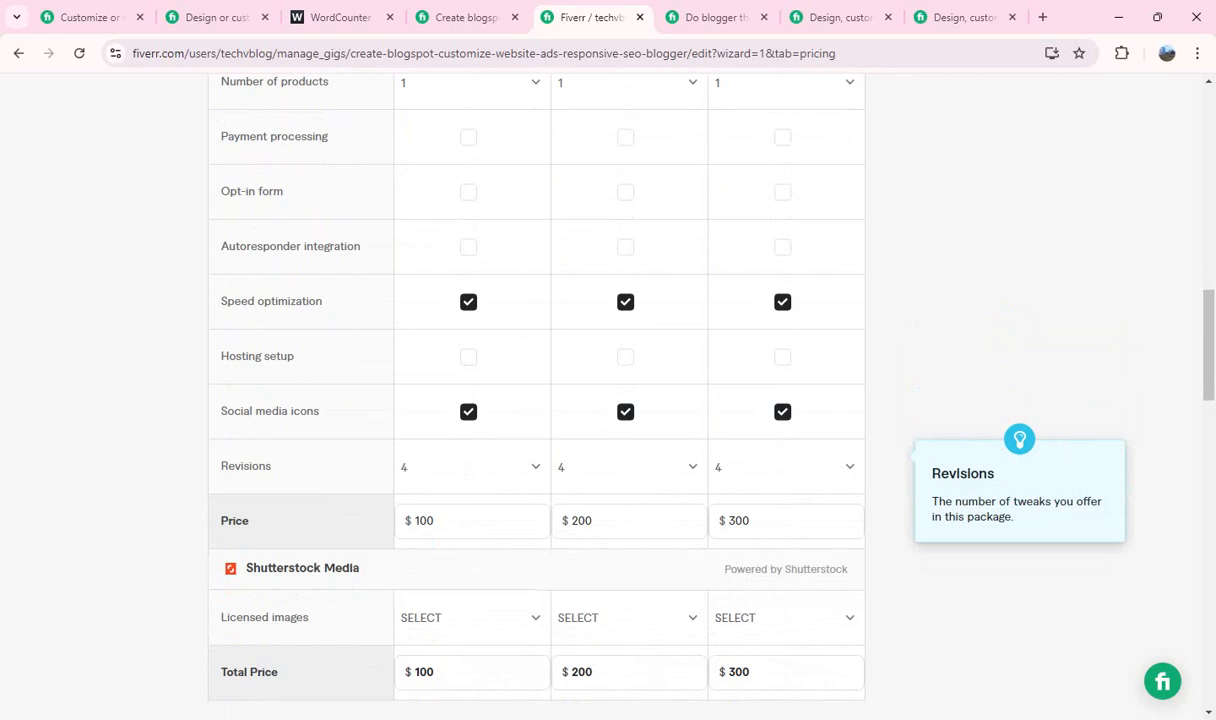
scroll(470, 436, "down", 1)
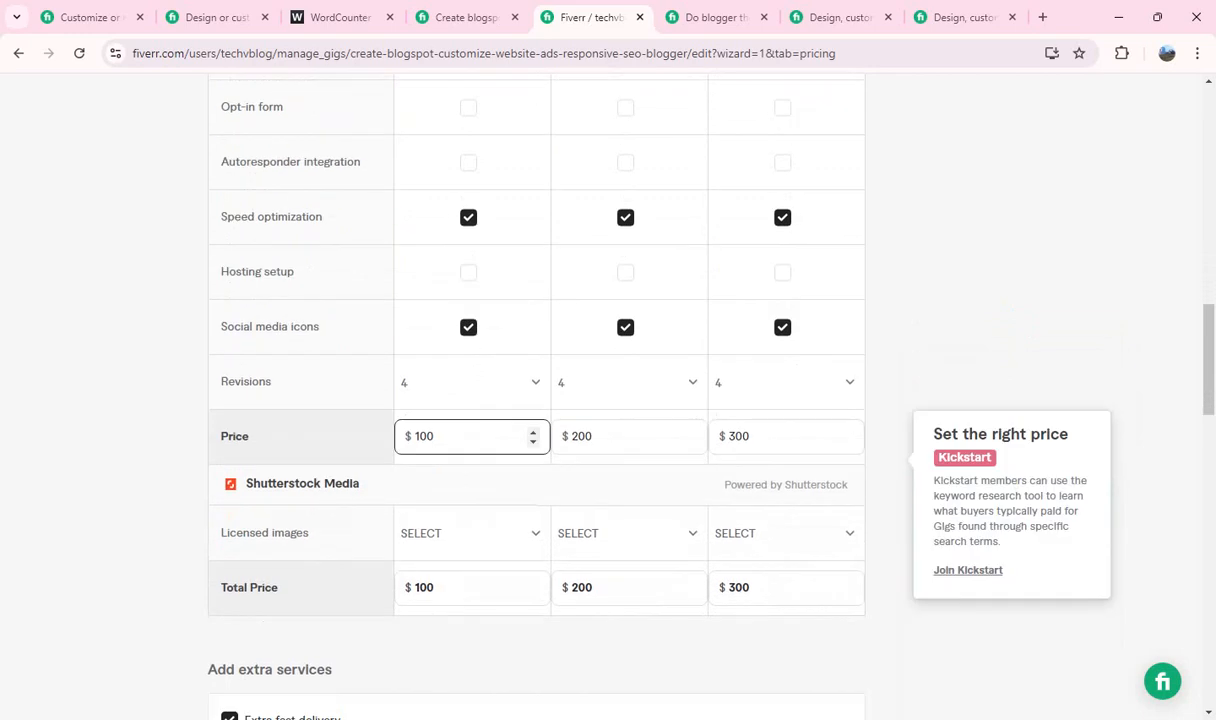
scroll(470, 360, "down", 5)
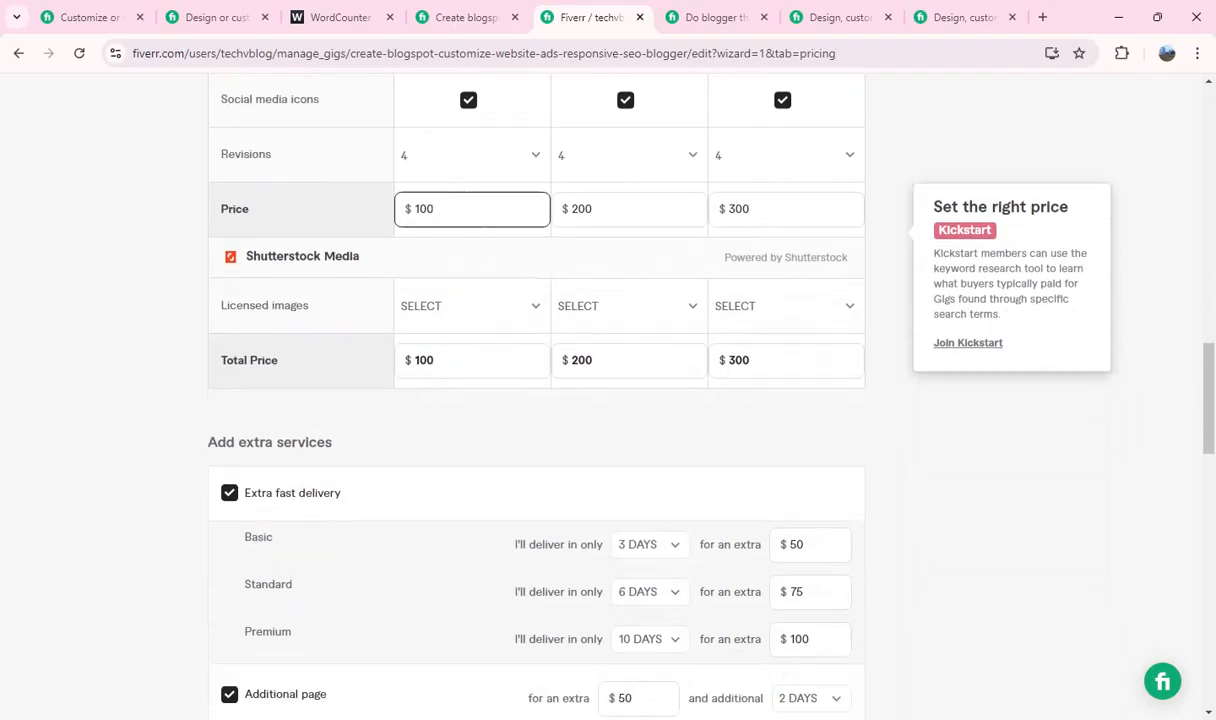
scroll(536, 400, "up", 5)
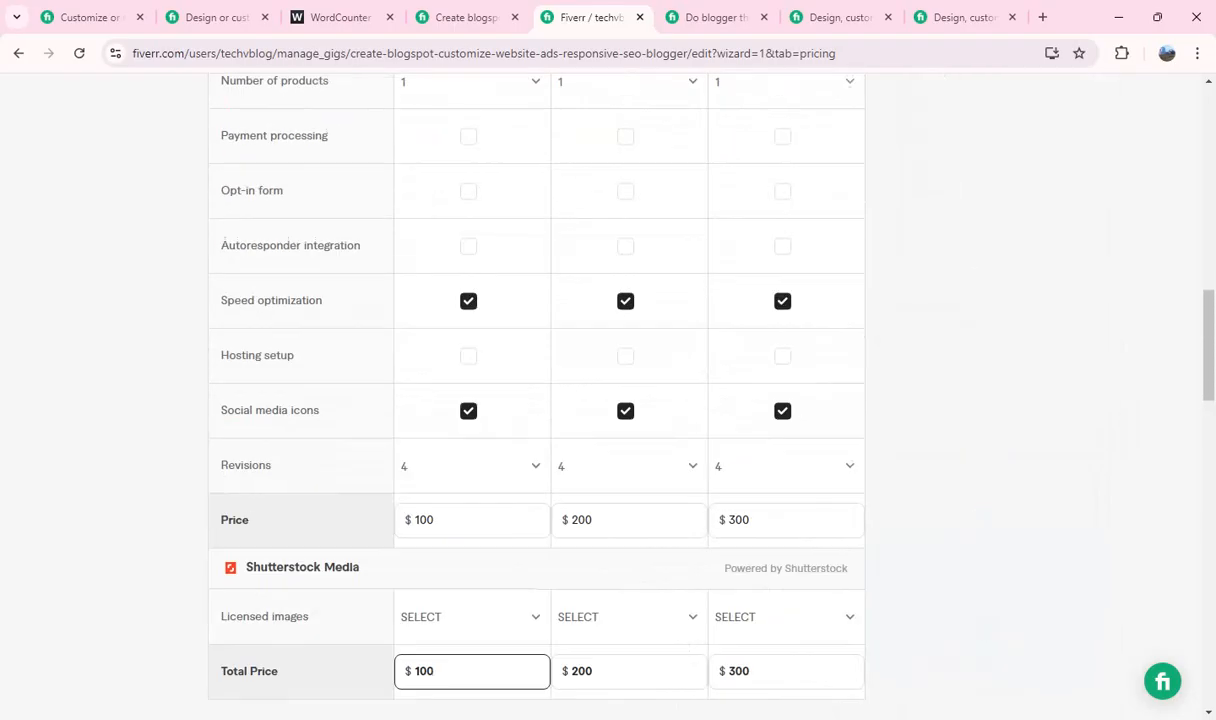
scroll(536, 400, "up", 8)
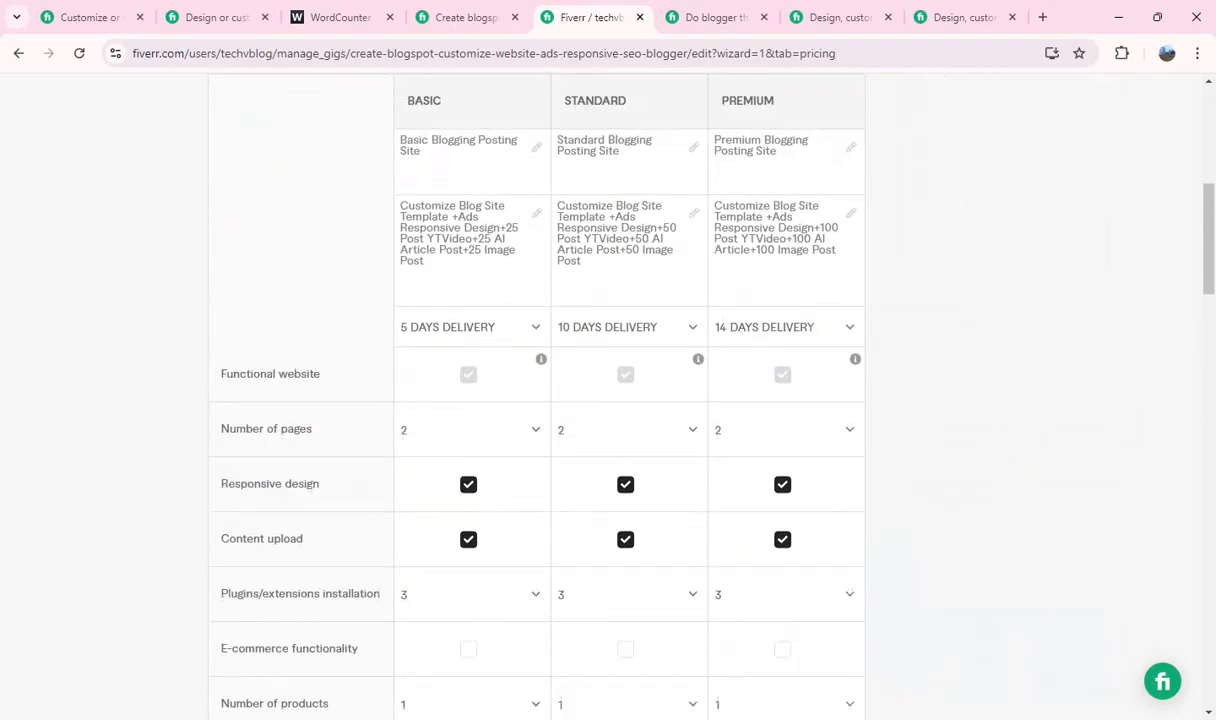
scroll(536, 400, "up", 1)
scroll(536, 400, "down", 1)
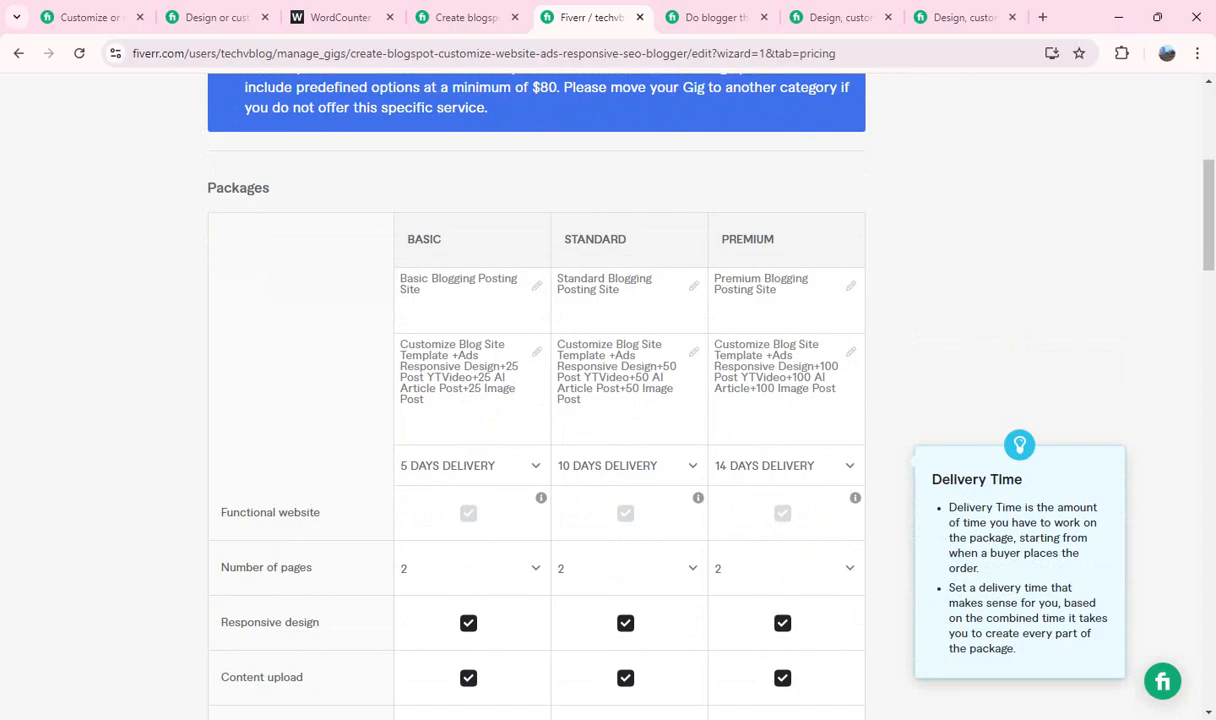
Check which delivery times are available for the Premium package without changing the selection
left_click(787, 466)
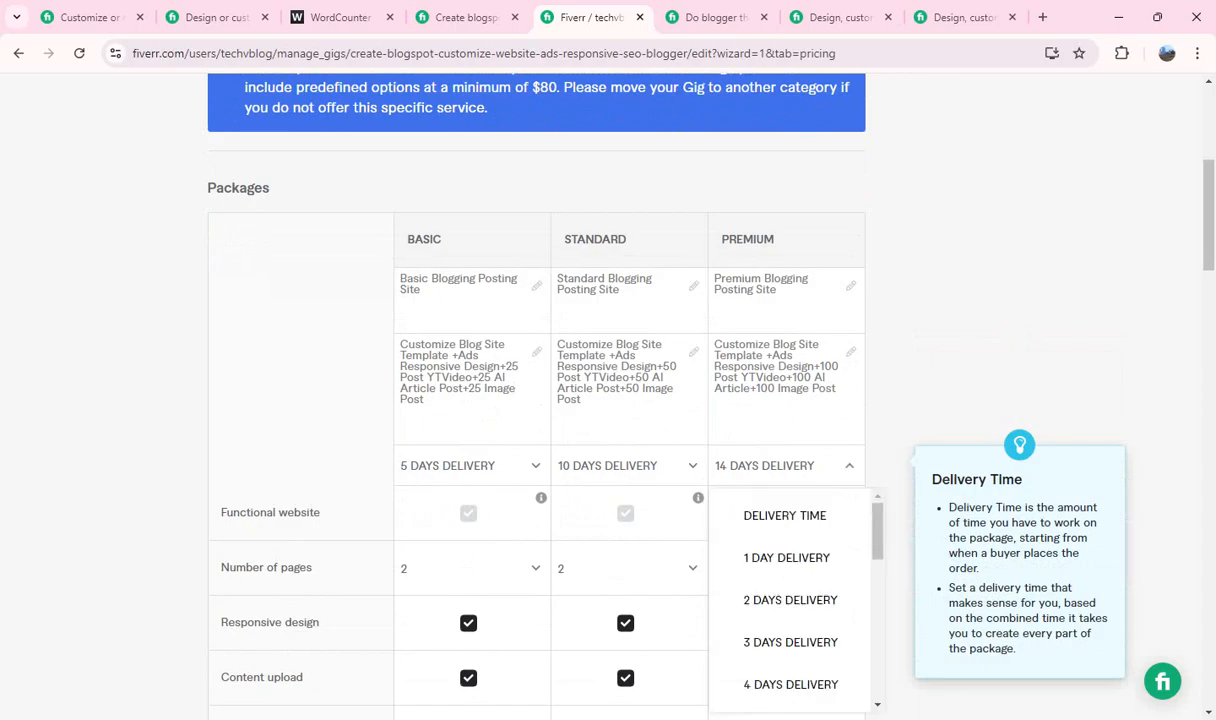
scroll(790, 600, "down", 2)
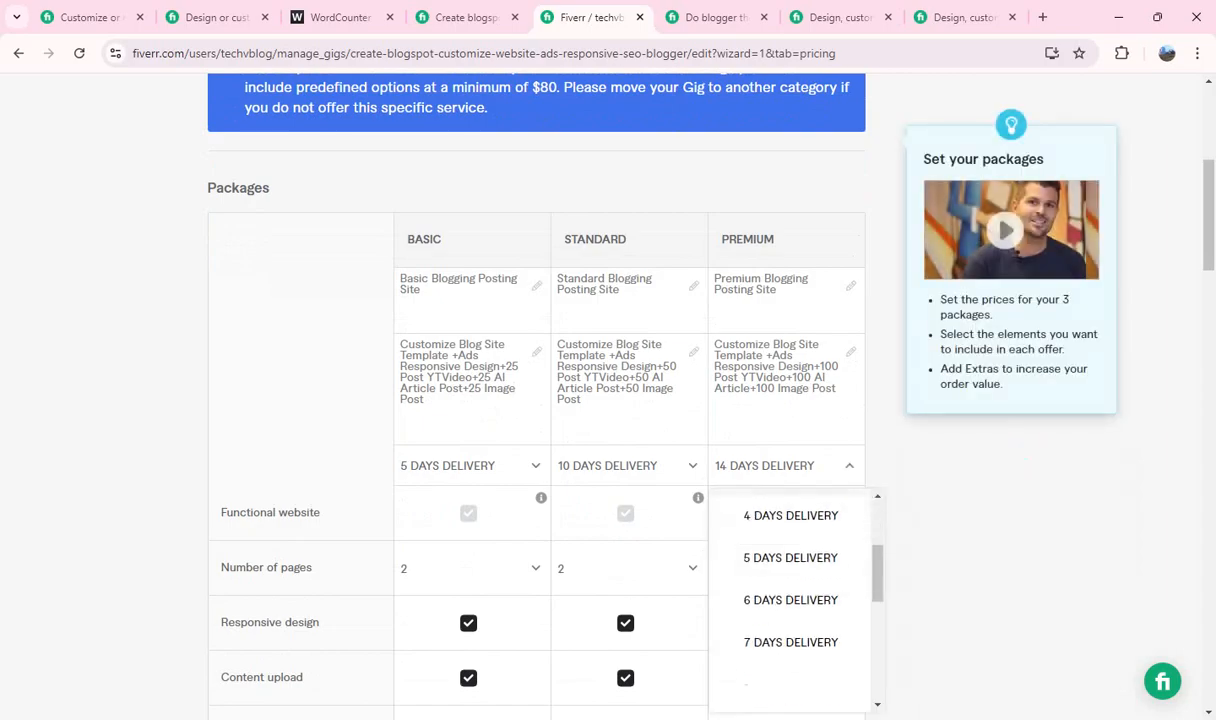
scroll(790, 557, "down", 2)
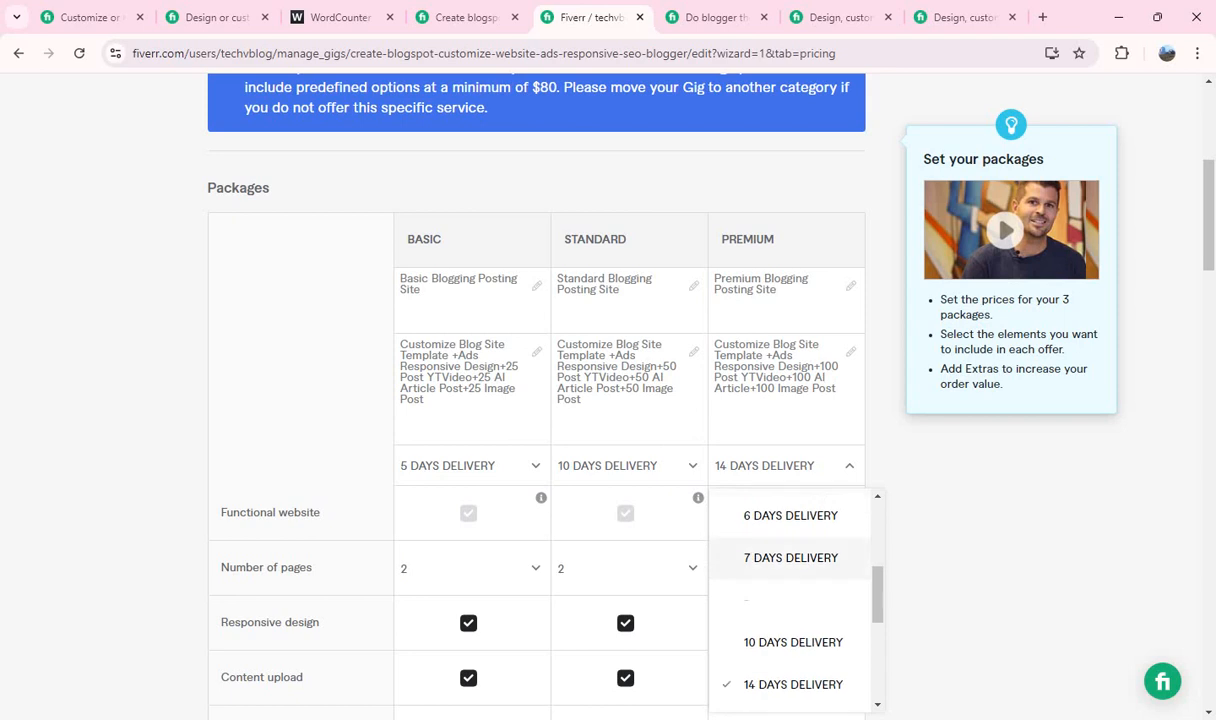
scroll(790, 557, "up", 2)
scroll(790, 557, "down", 2)
left_click(850, 466)
Set the Basic package price to $120
scroll(536, 400, "down", 10)
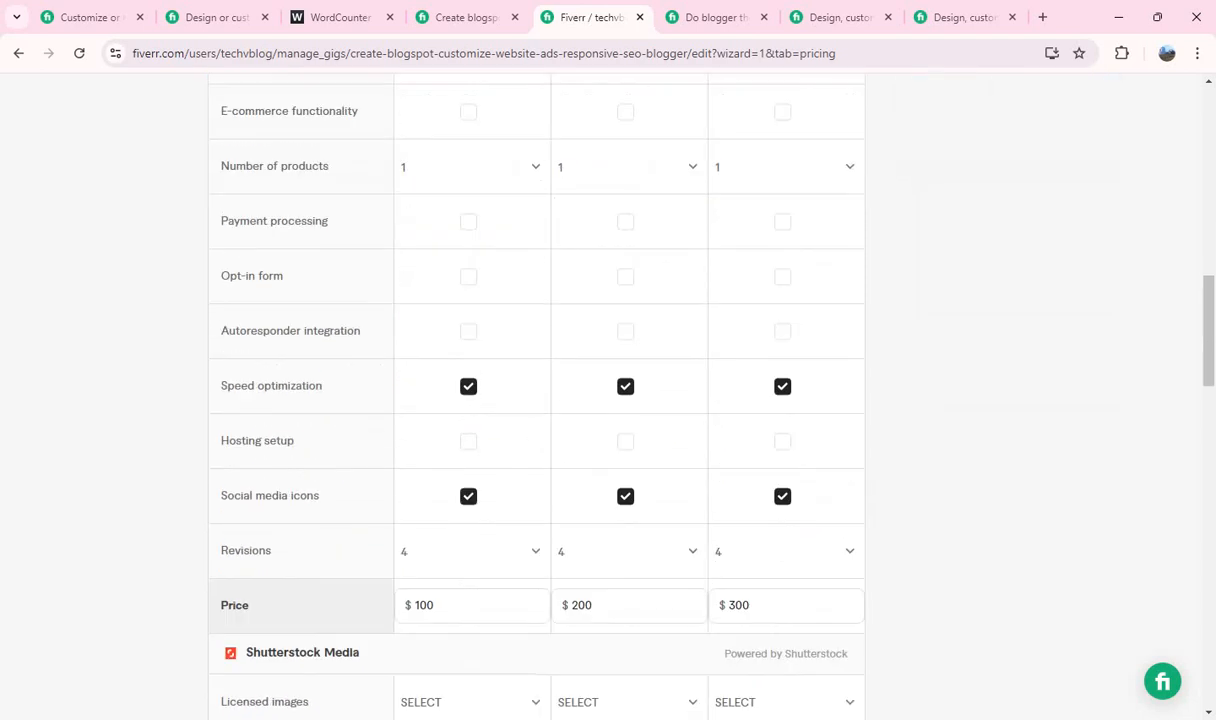
scroll(536, 400, "up", 3)
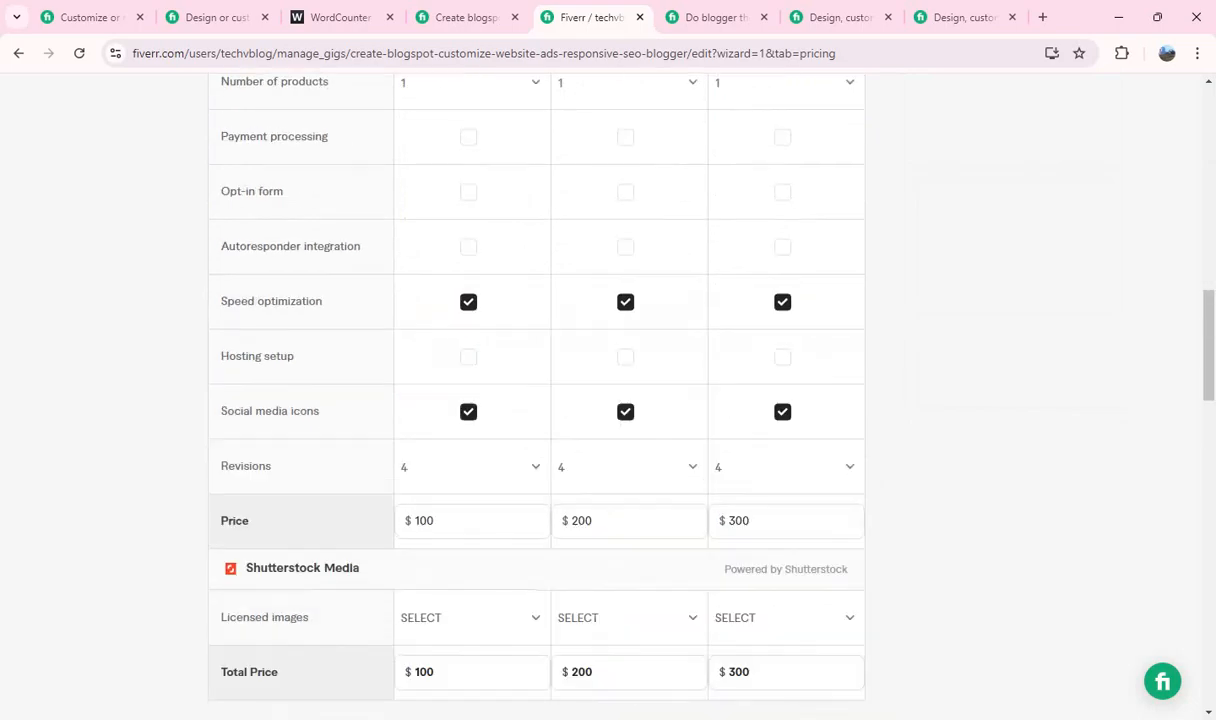
scroll(536, 400, "down", 2)
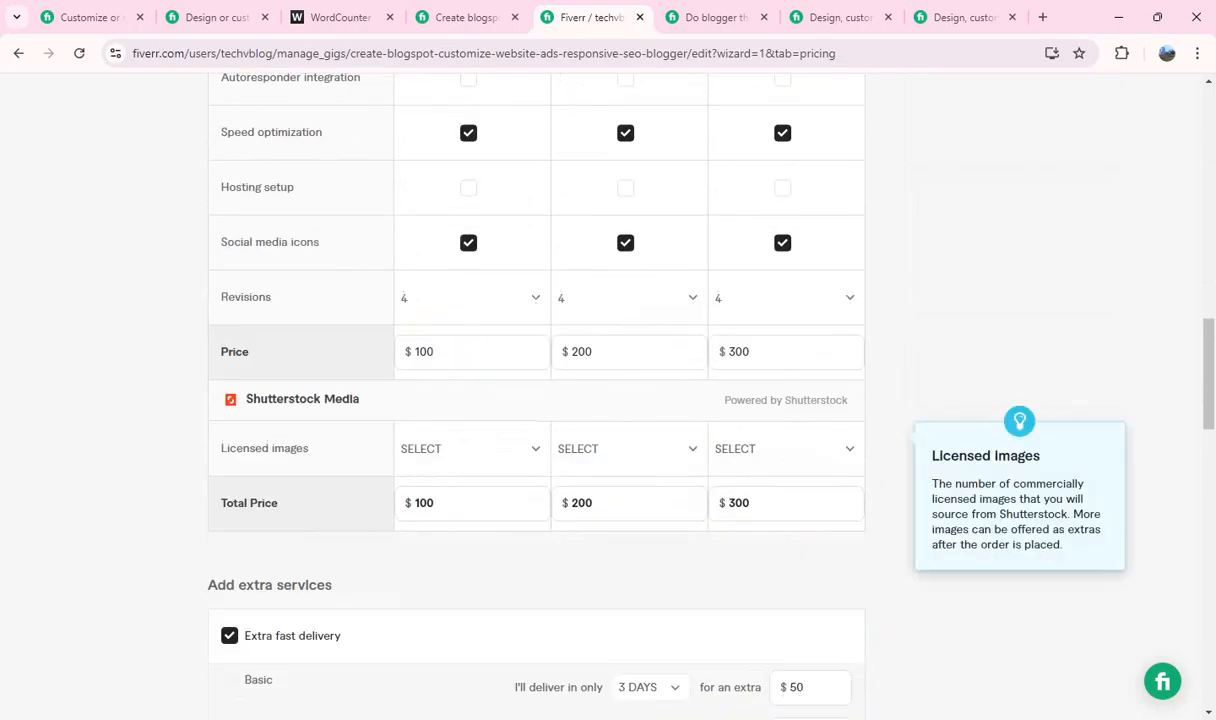
left_click(472, 352)
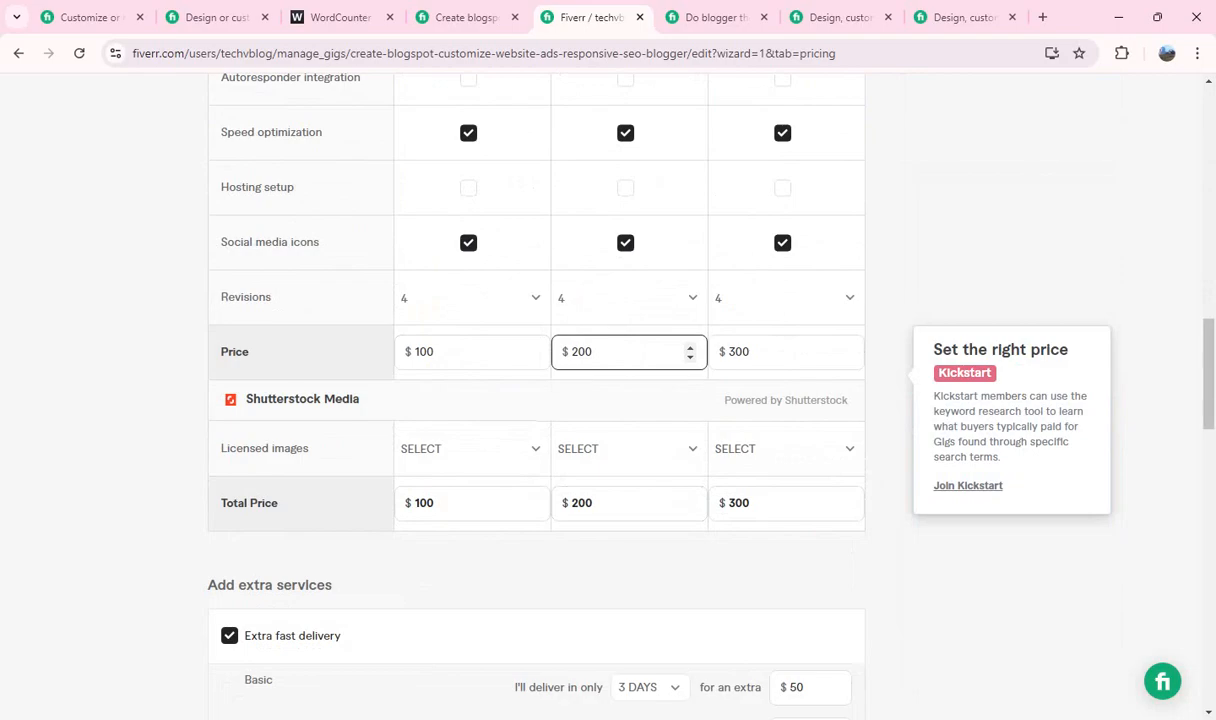
double_click(555, 336)
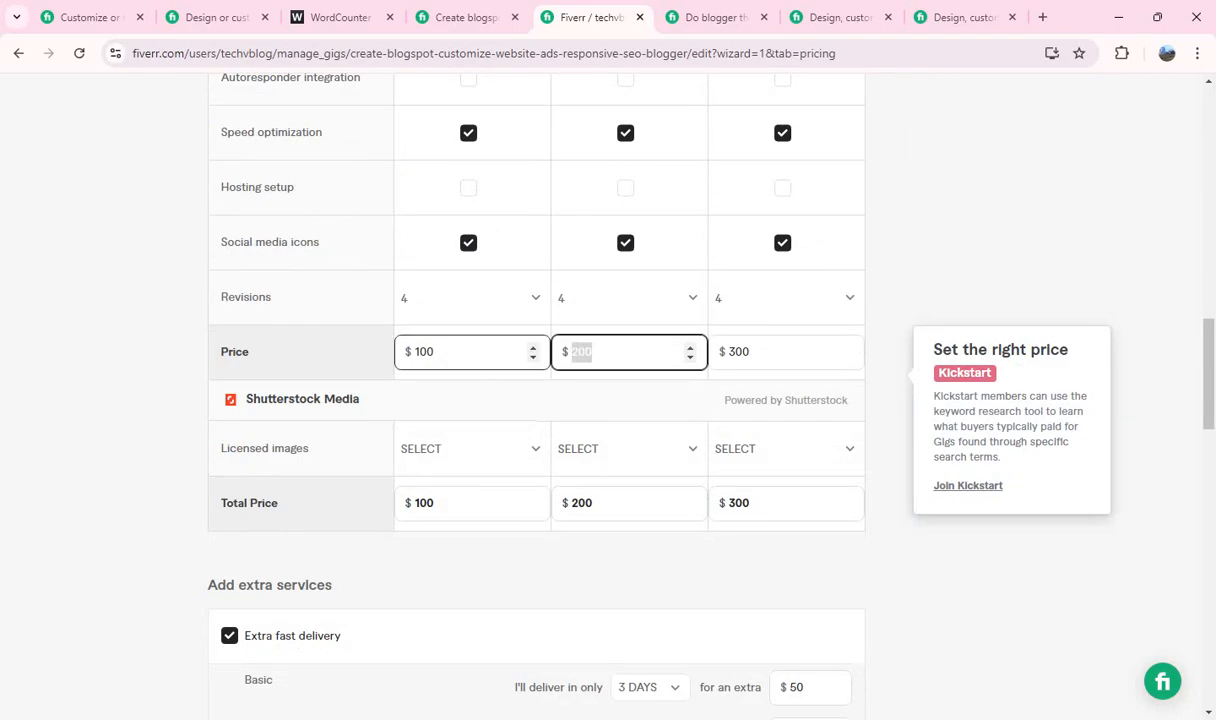
double_click(421, 351)
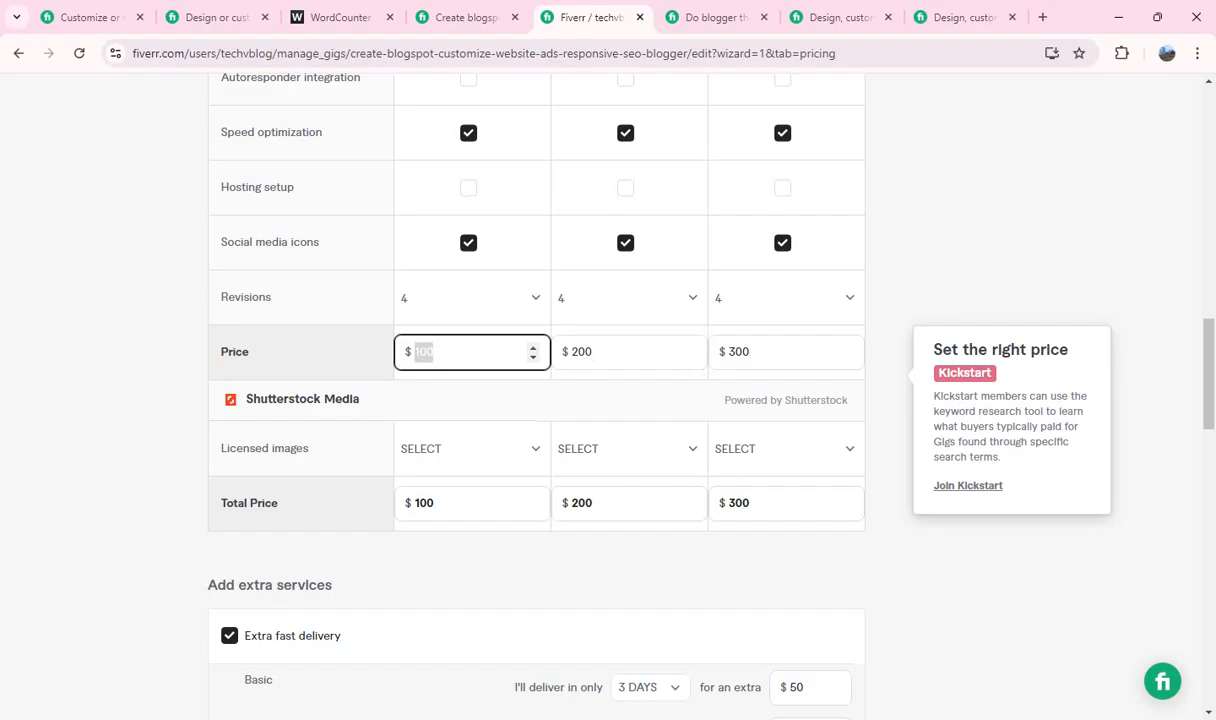
type("120")
left_click(1000, 400)
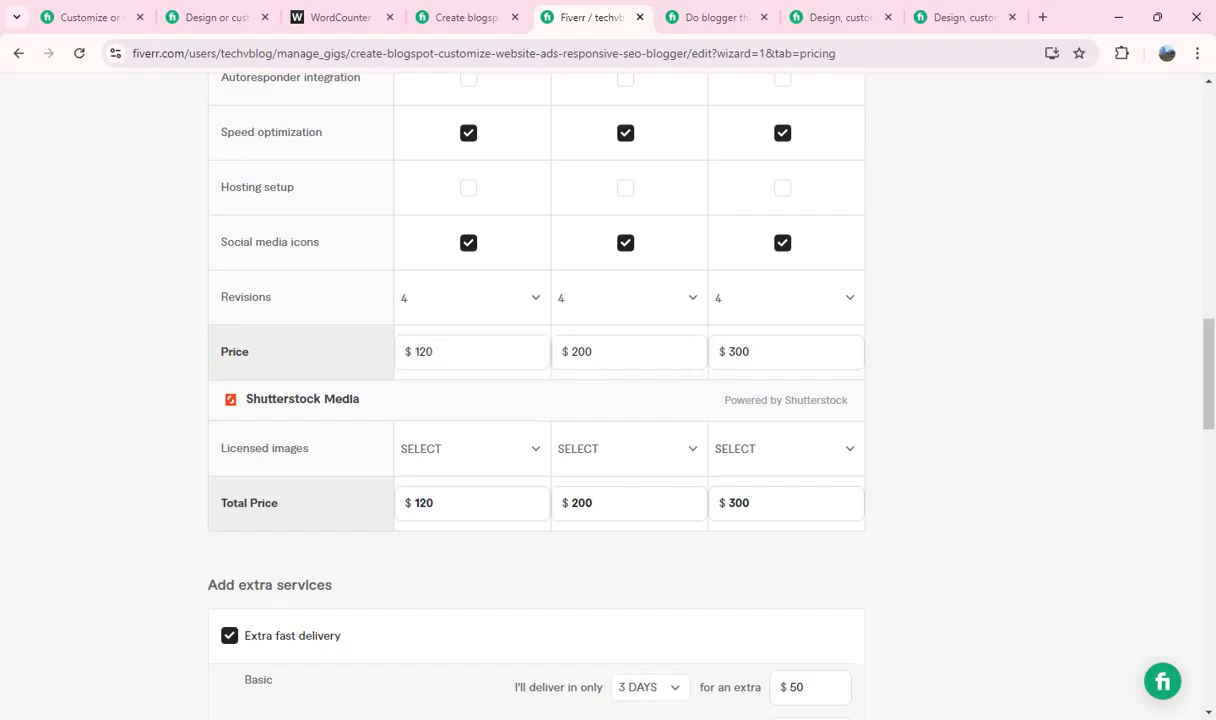
Set the Standard package price to $220 and the Premium package price to $400
left_click(610, 352)
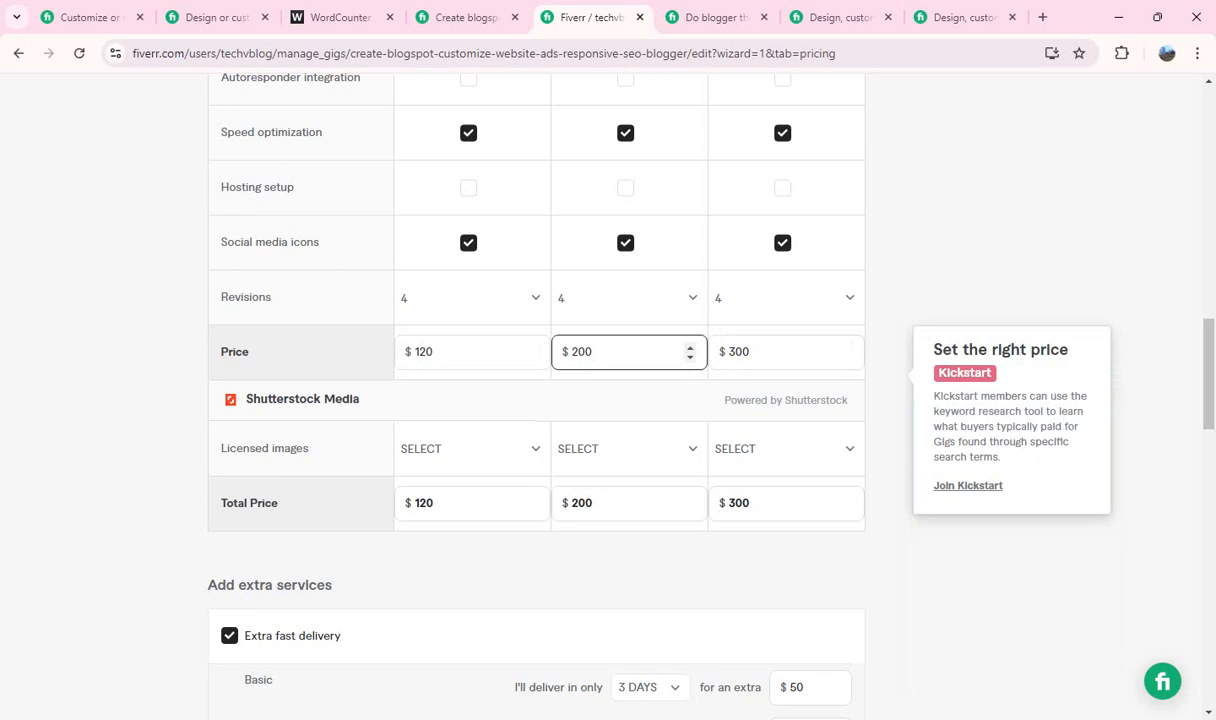
double_click(575, 352)
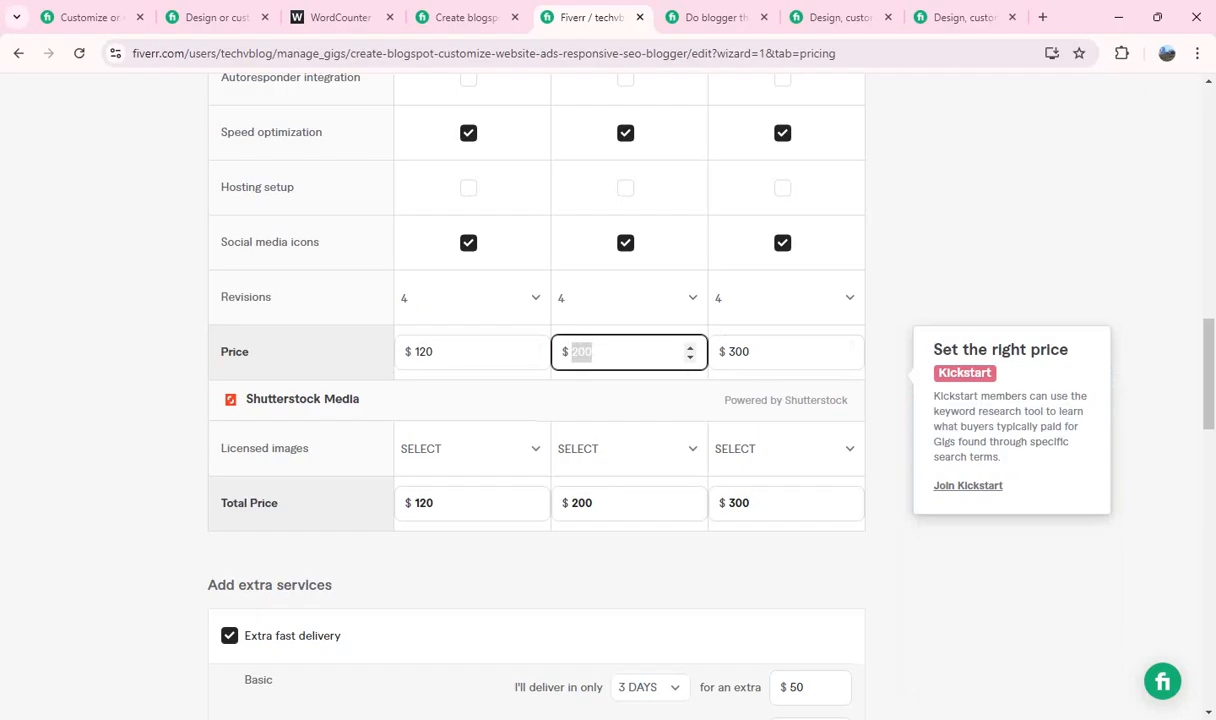
type("220")
left_click(972, 396)
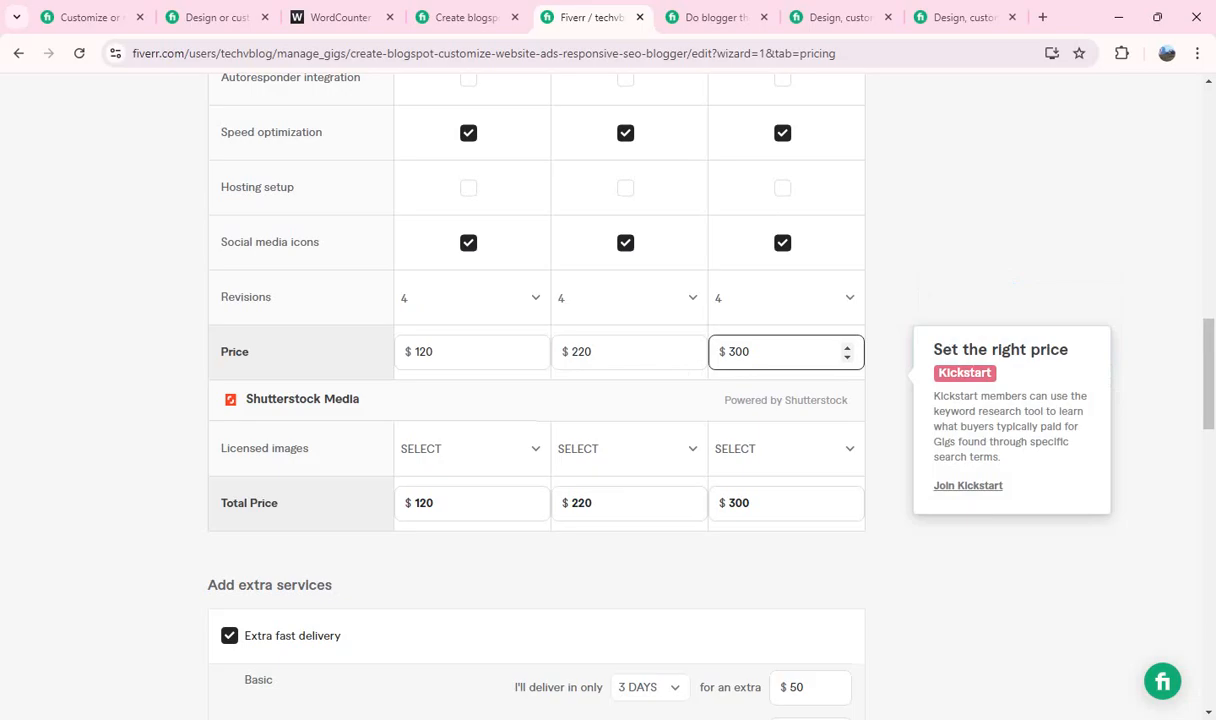
left_click_drag(756, 352, 697, 338)
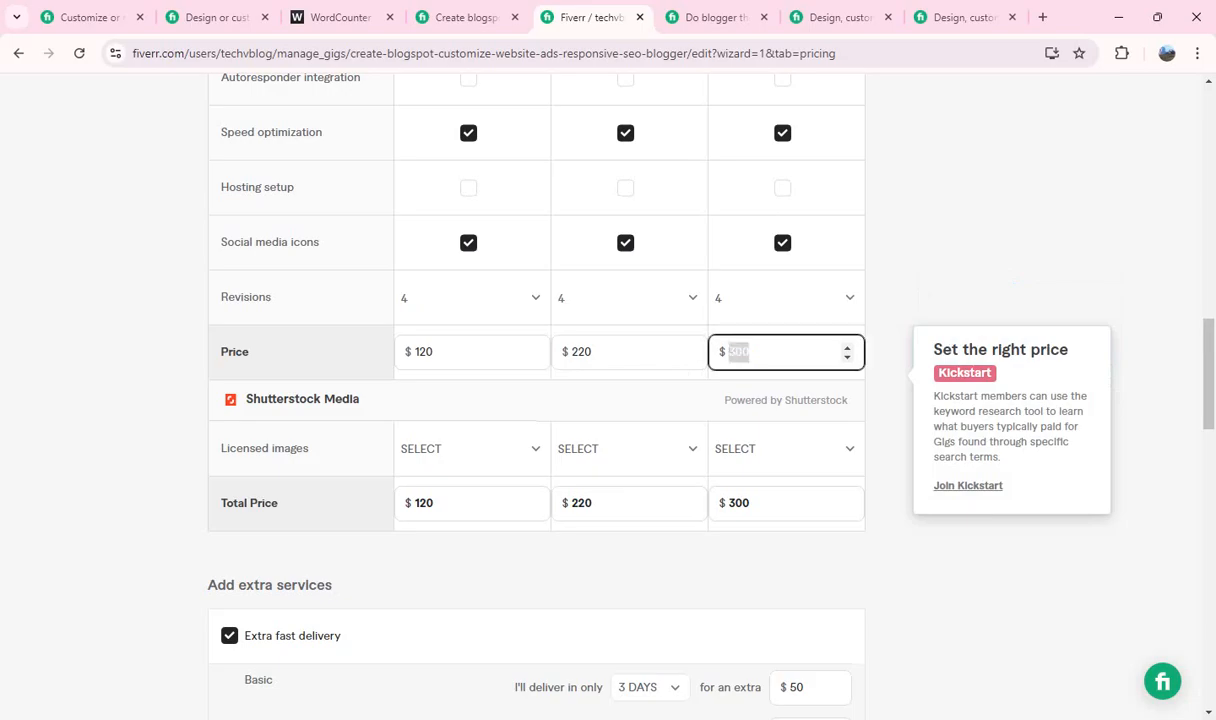
type("400")
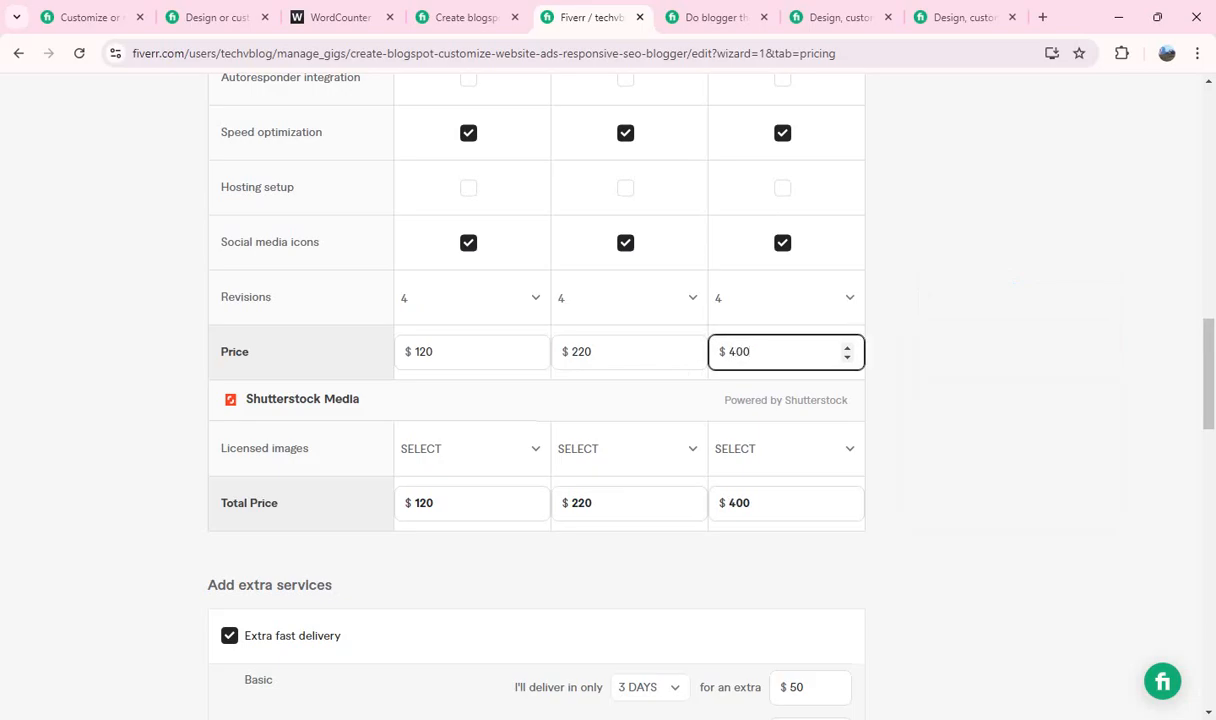
left_click(962, 398)
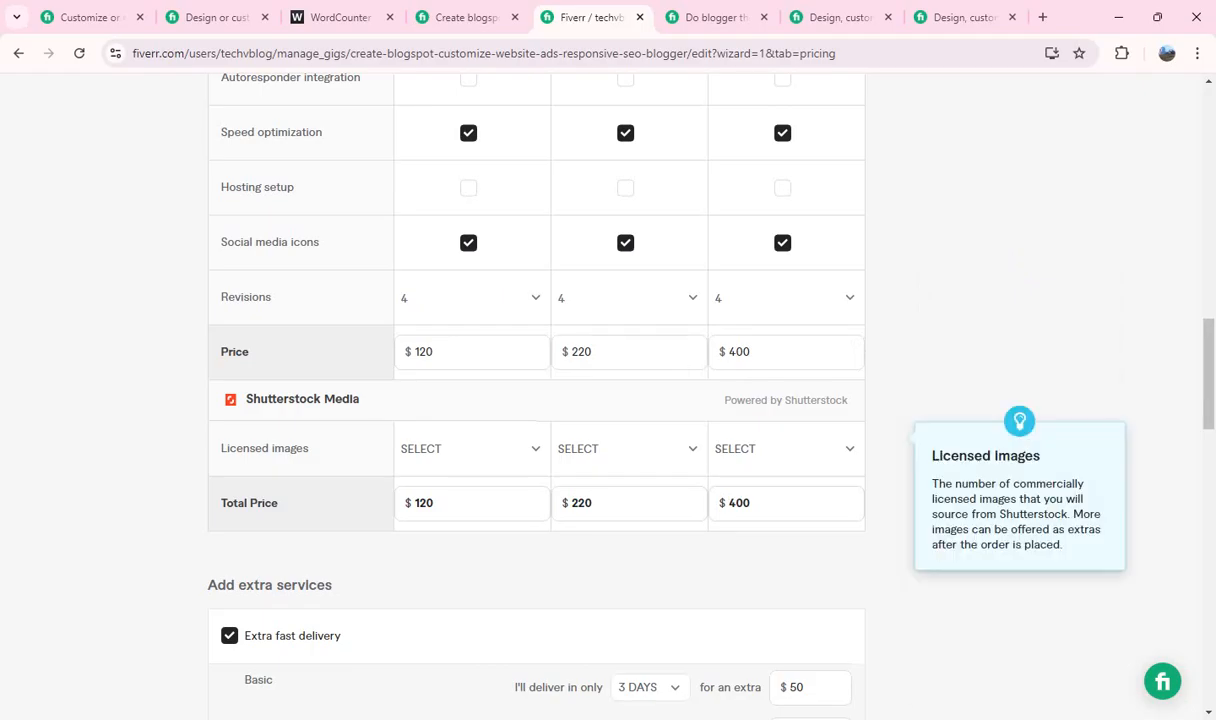
Review the extra services offered with the gig, including extra fast delivery, additional page and e-commerce functionality with their prices and delivery times
scroll(608, 400, "down", 3)
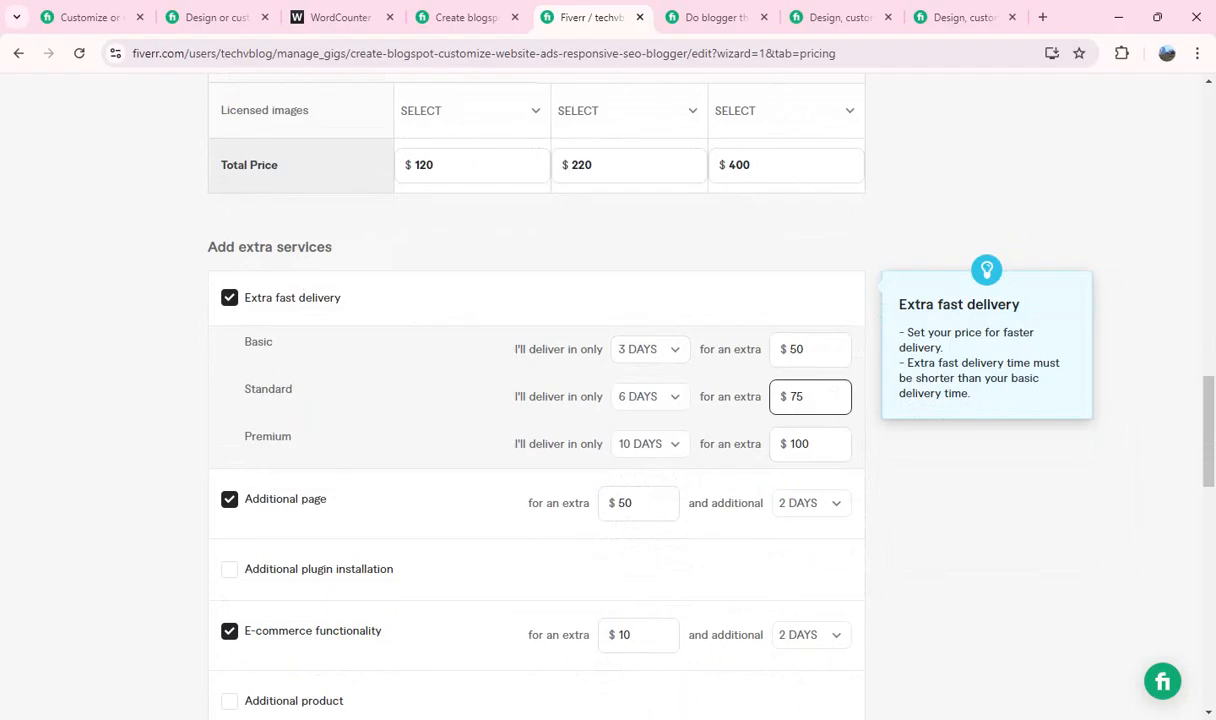
scroll(608, 400, "down", 2)
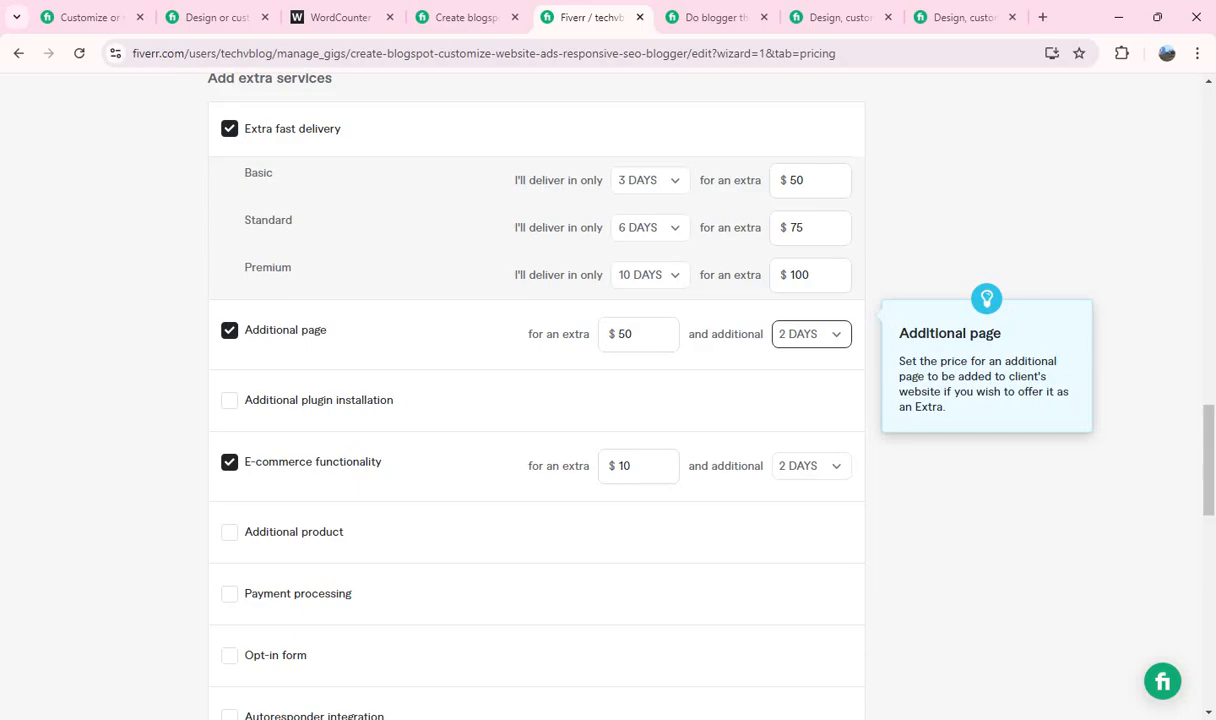
scroll(608, 400, "down", 1)
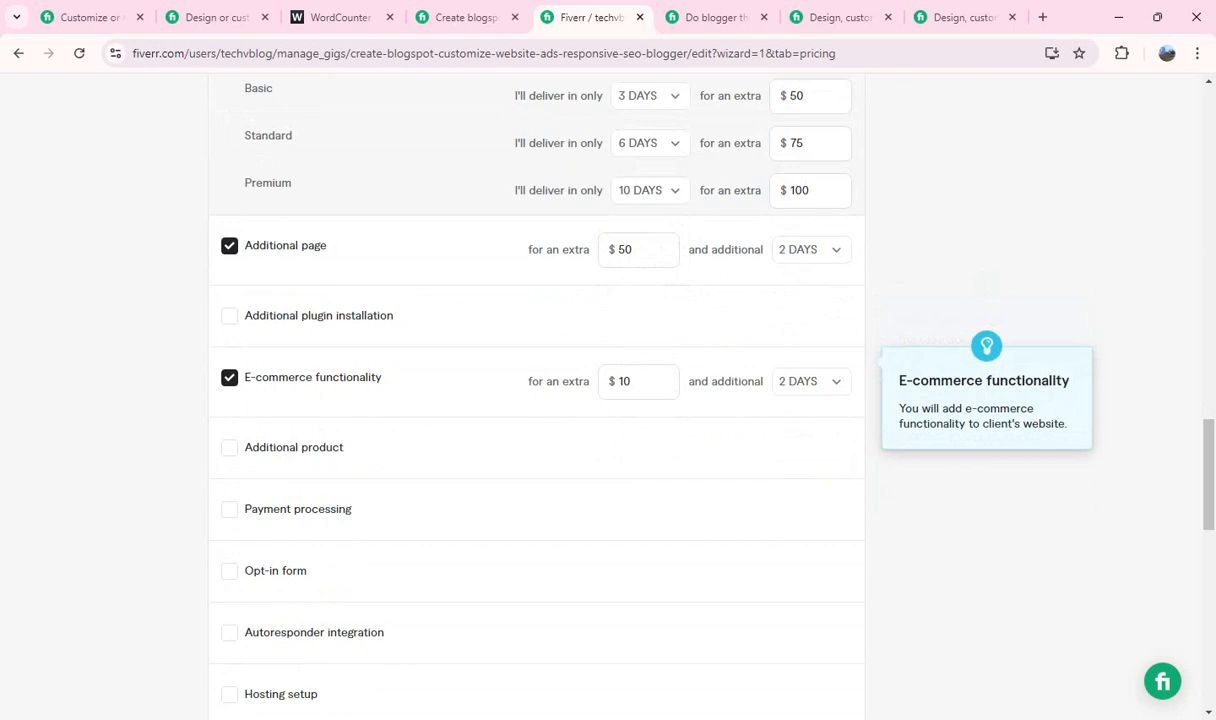
scroll(536, 400, "down", 3)
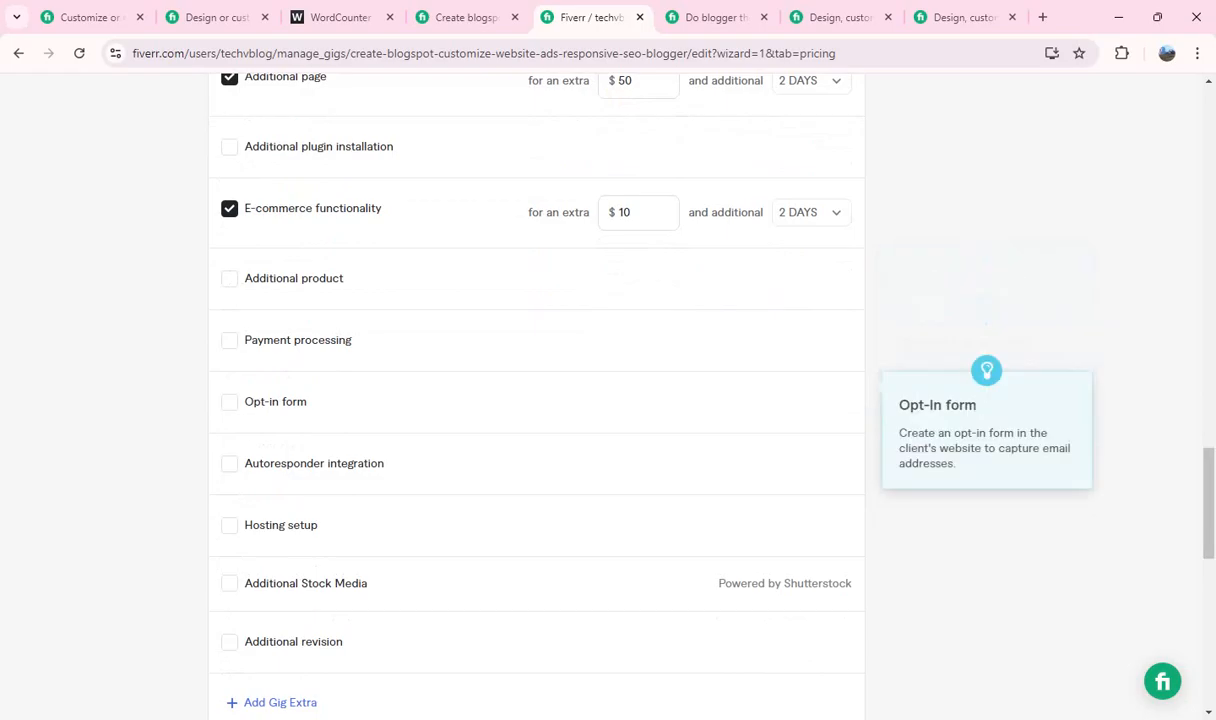
scroll(536, 400, "down", 3)
scroll(536, 400, "down", 1)
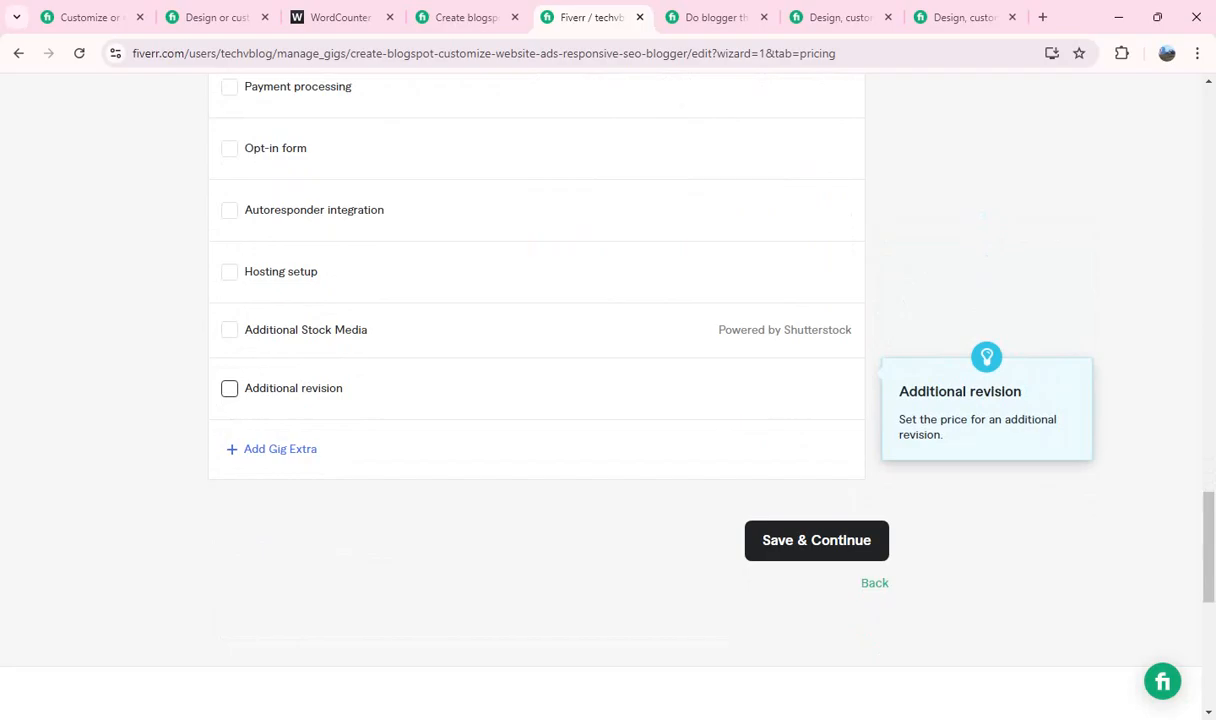
scroll(536, 400, "down", 1)
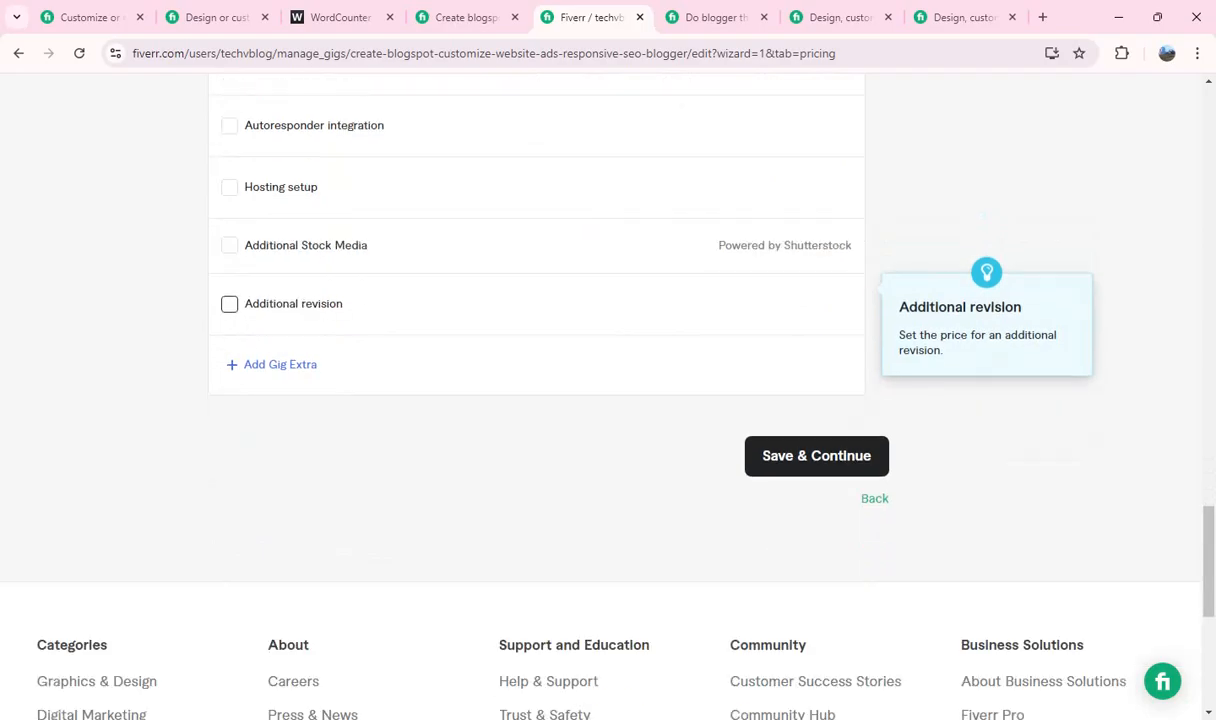
scroll(536, 400, "up", 2)
scroll(536, 400, "up", 6)
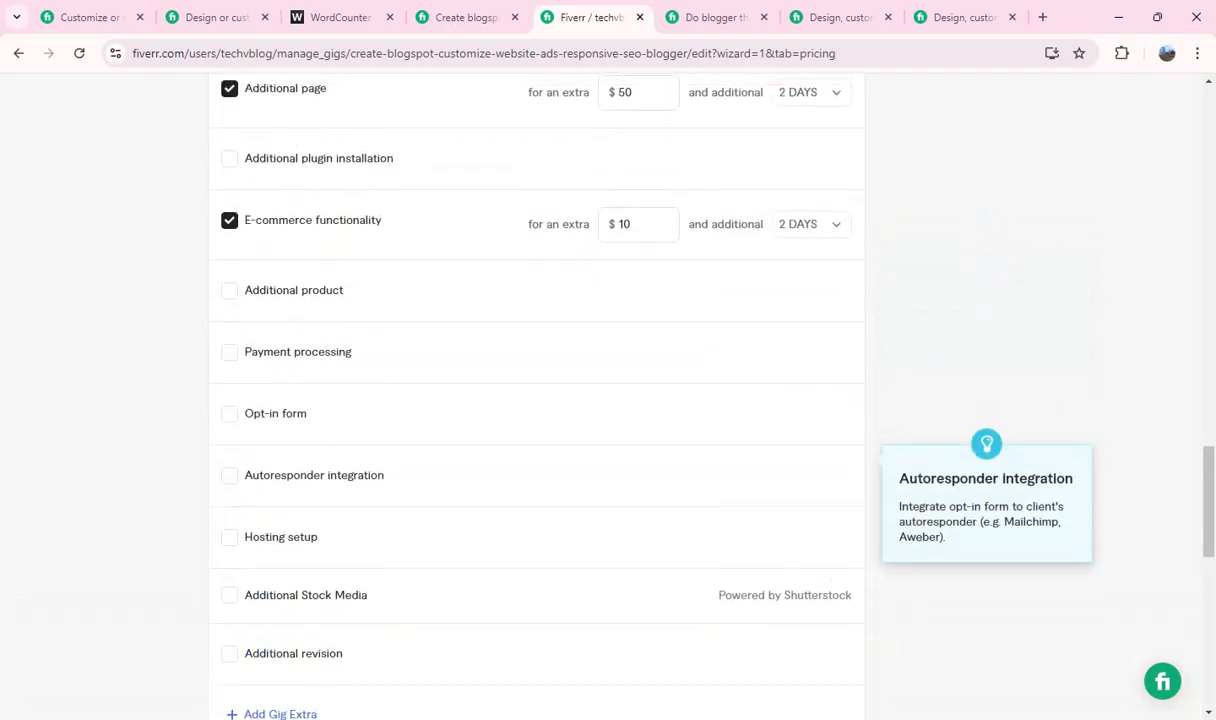
scroll(536, 400, "down", 7)
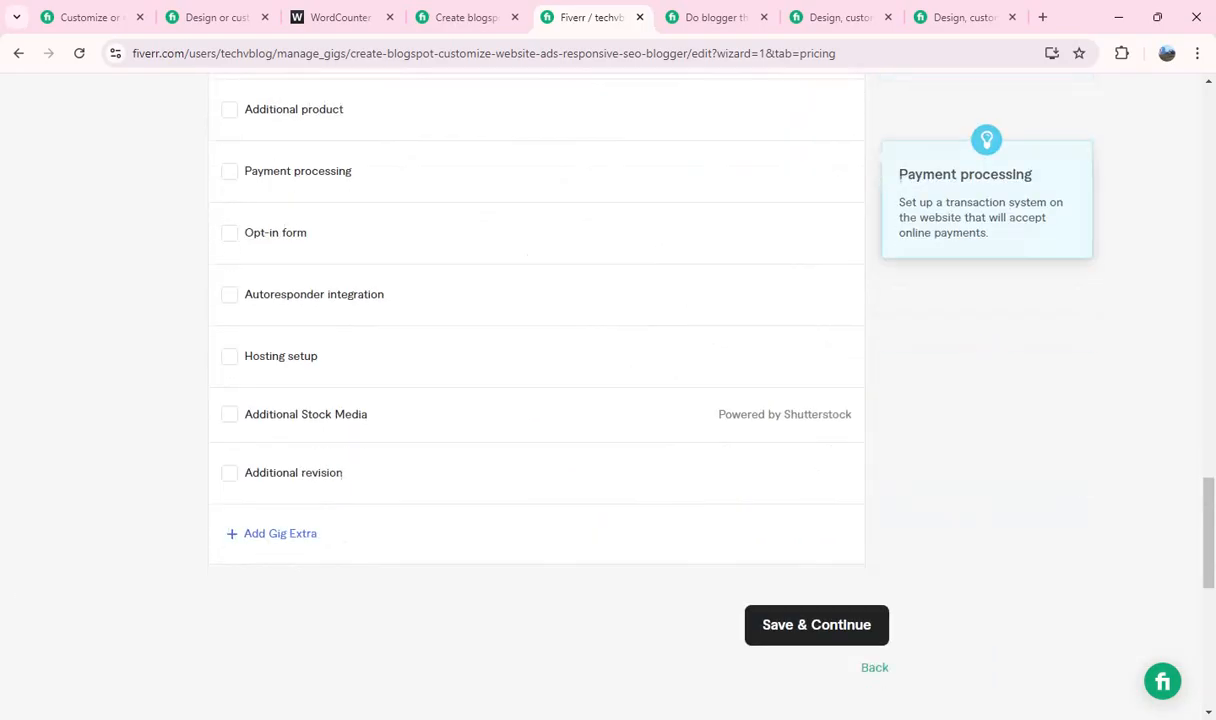
scroll(536, 400, "up", 7)
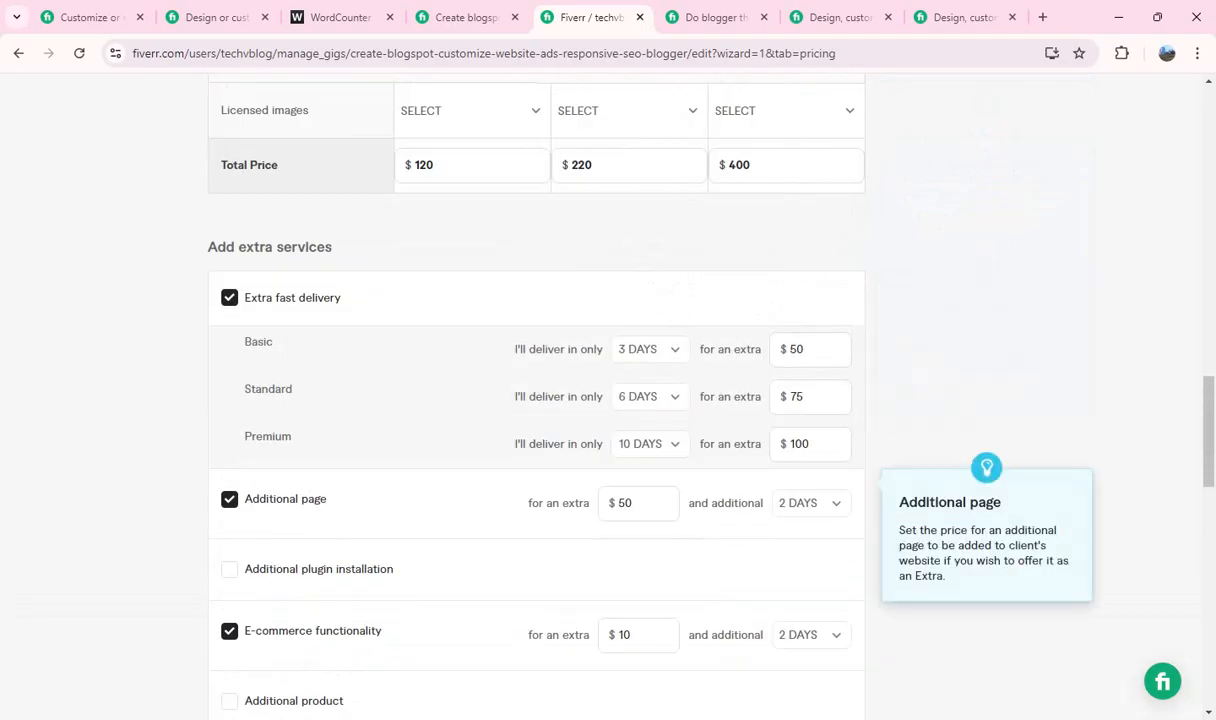
scroll(536, 400, "down", 6)
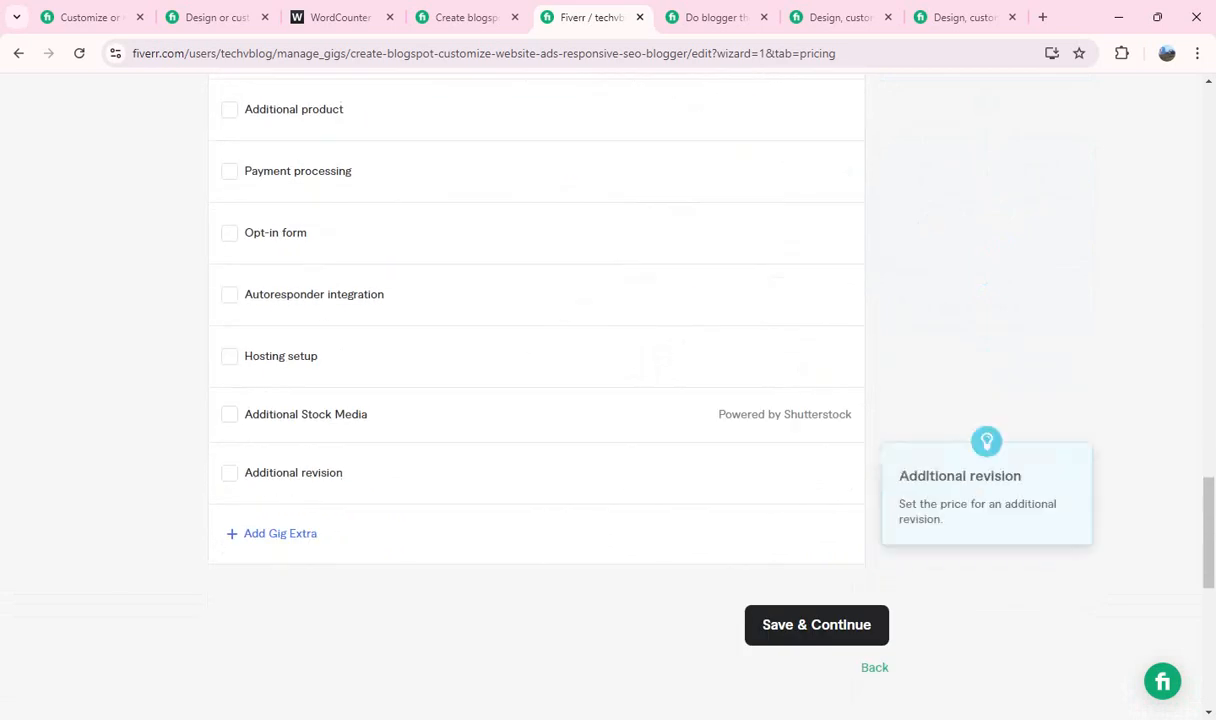
Save the Scope & Pricing section and check the gig's description and FAQ entries in the following section
left_click(816, 625)
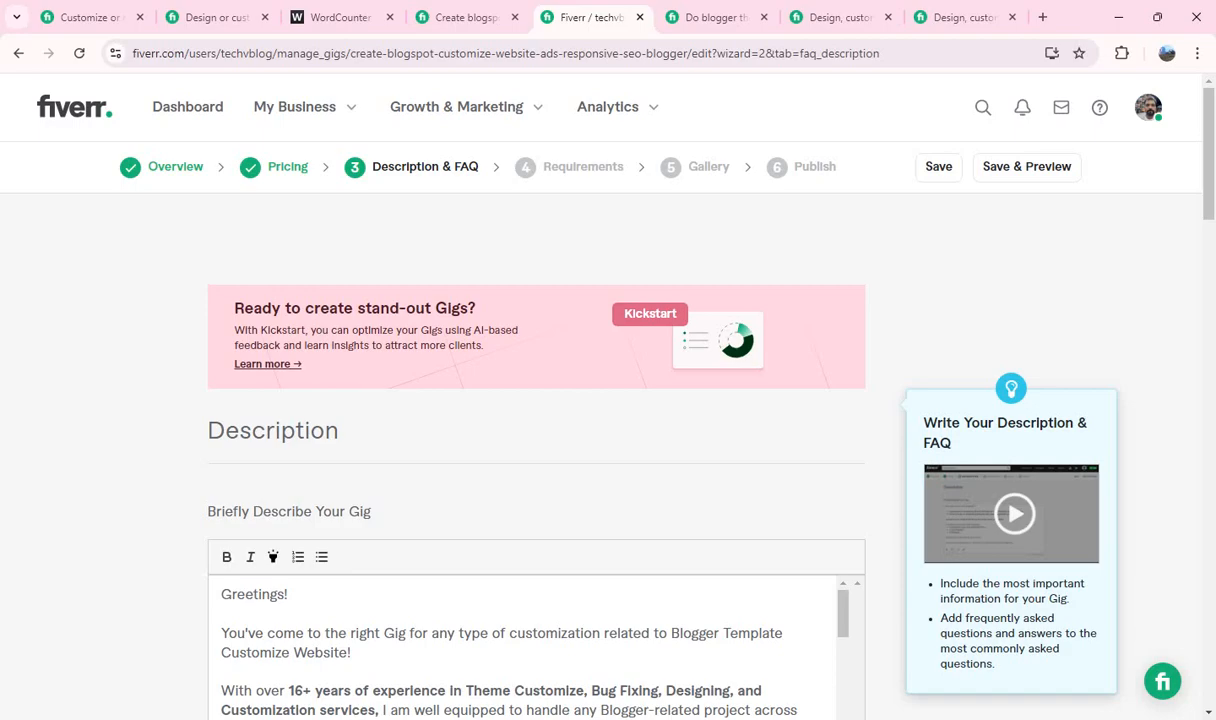
scroll(530, 380, "down", 15)
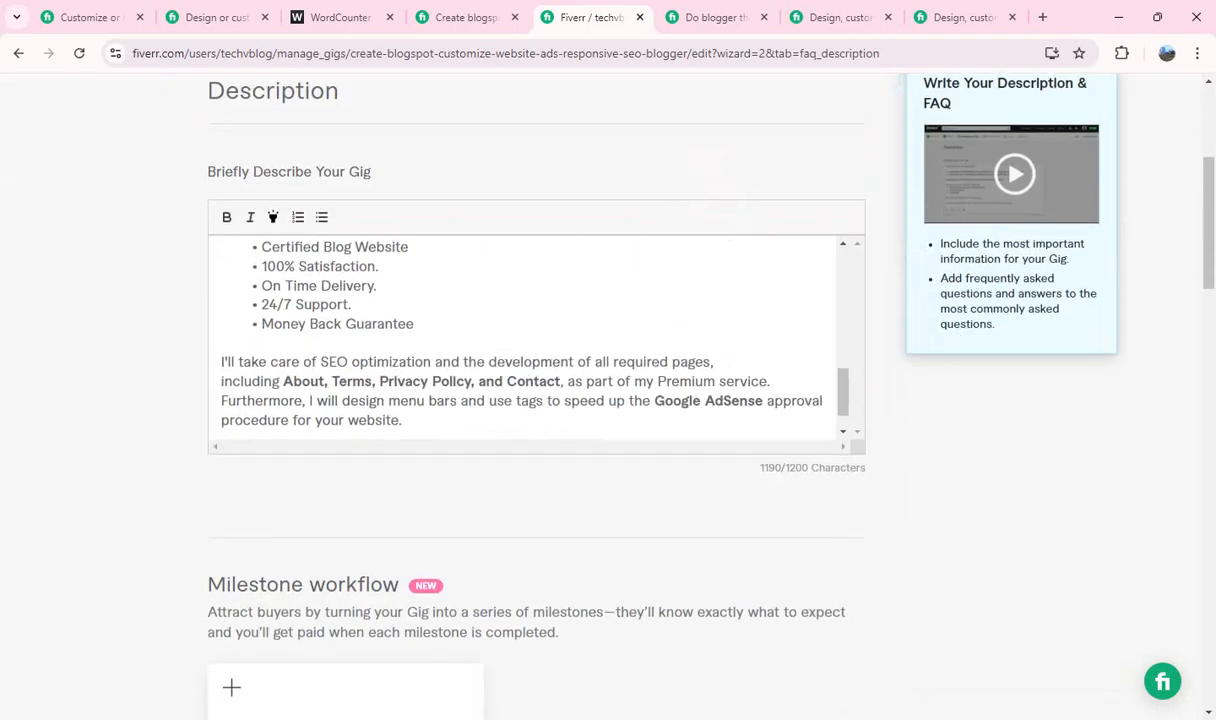
scroll(368, 135, "down", 12)
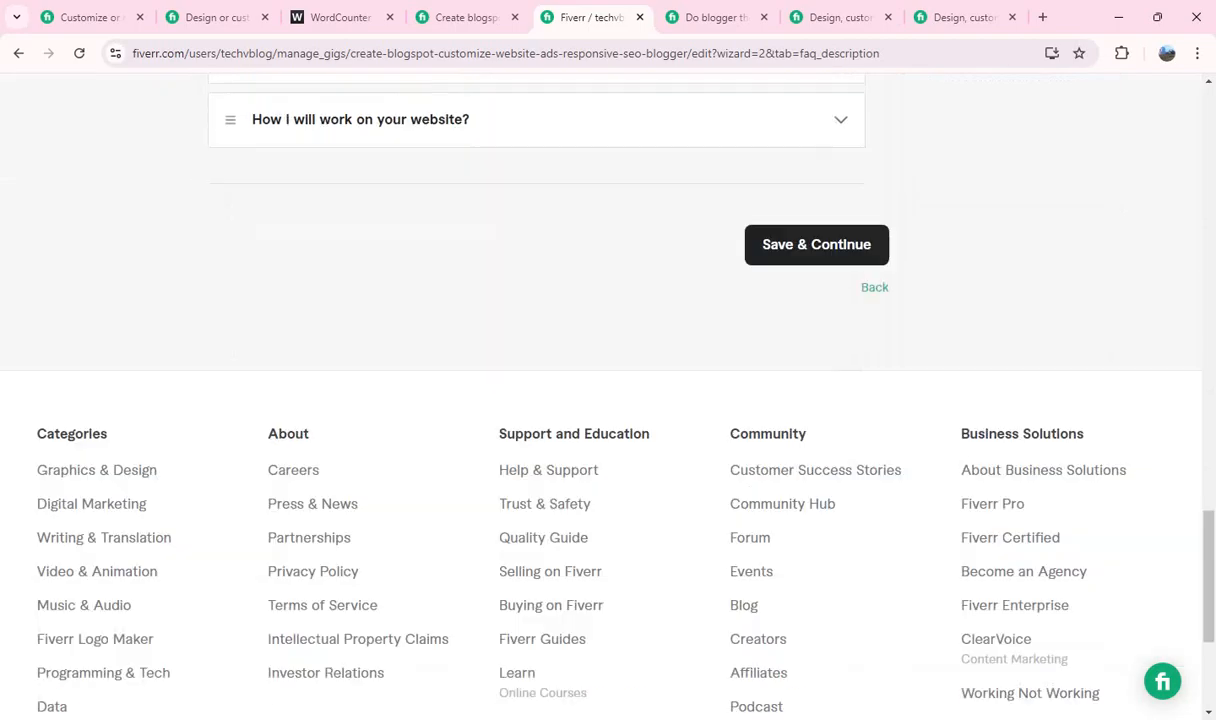
scroll(368, 135, "up", 4)
scroll(368, 135, "up", 15)
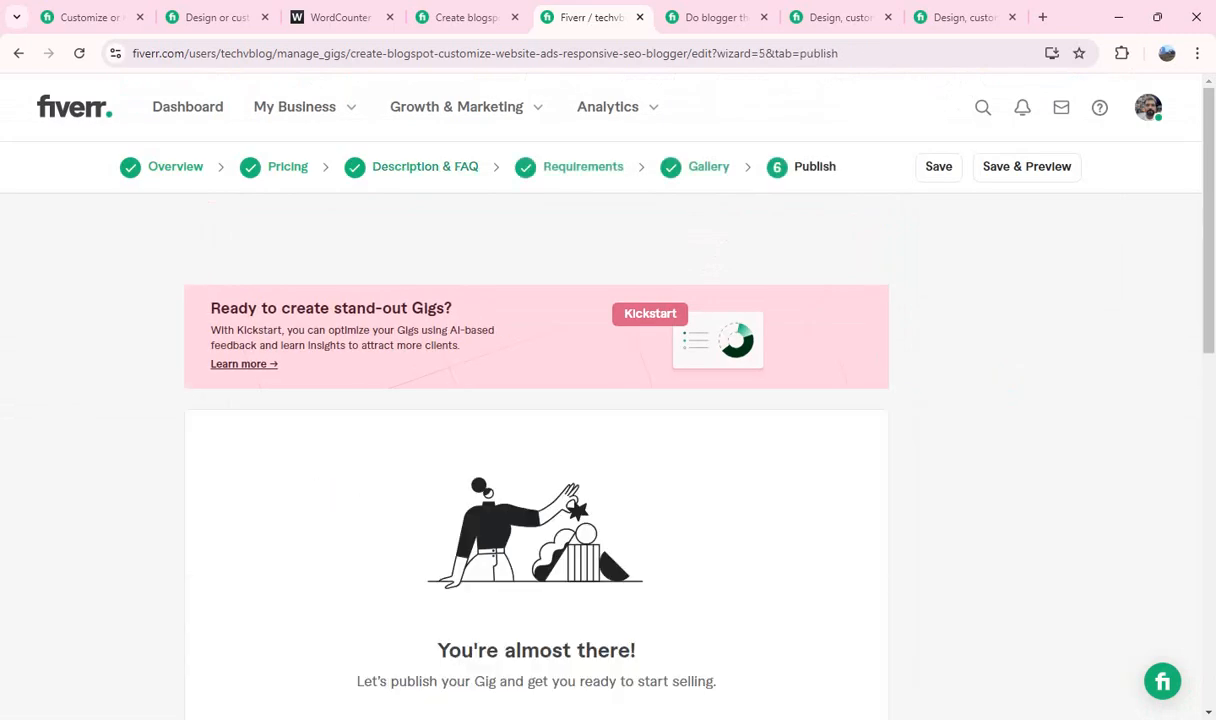
Publish the gig from the final Publish stage and copy its share link
scroll(600, 400, "down", 3)
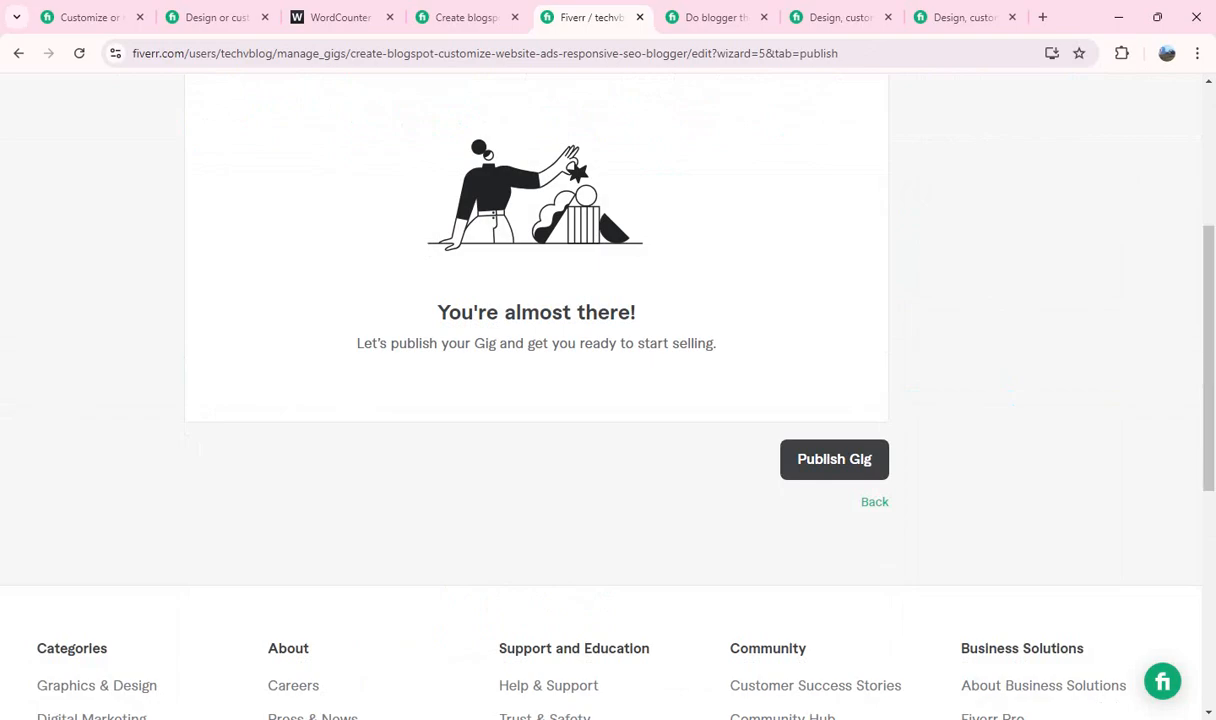
left_click(834, 460)
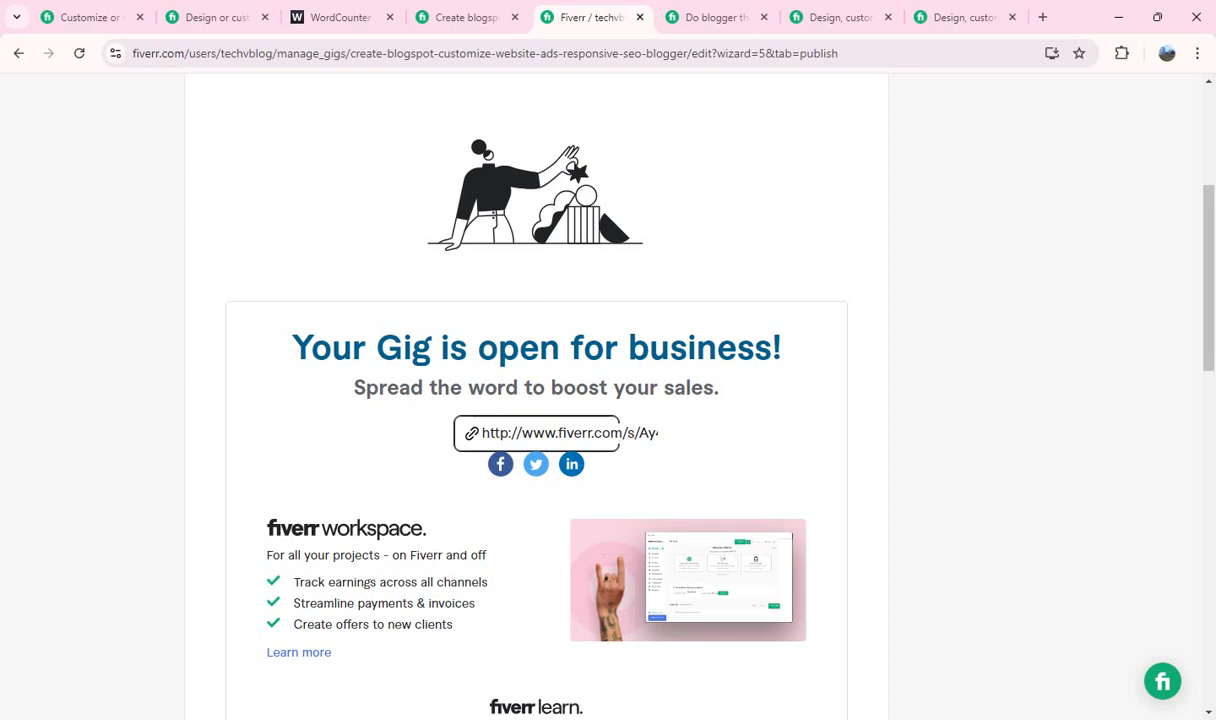
triple_click(560, 433)
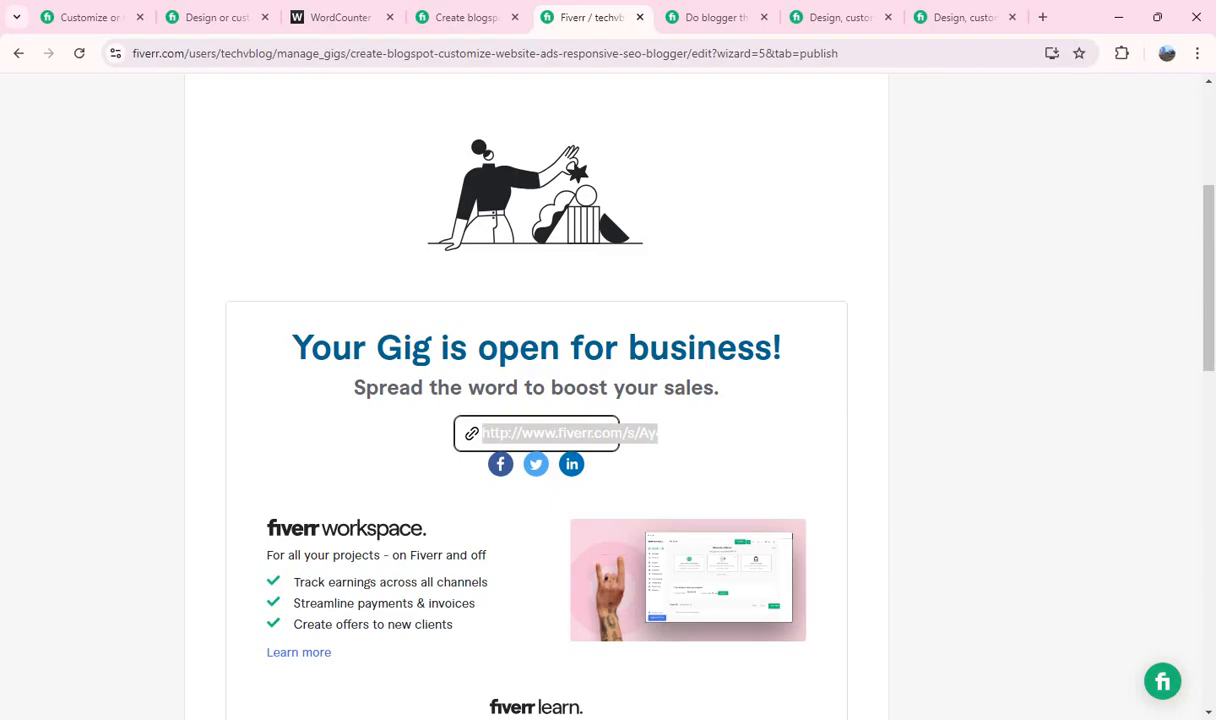
Finish the gig publishing wizard and open the copied share link in a new browser tab
scroll(608, 400, "down", 3)
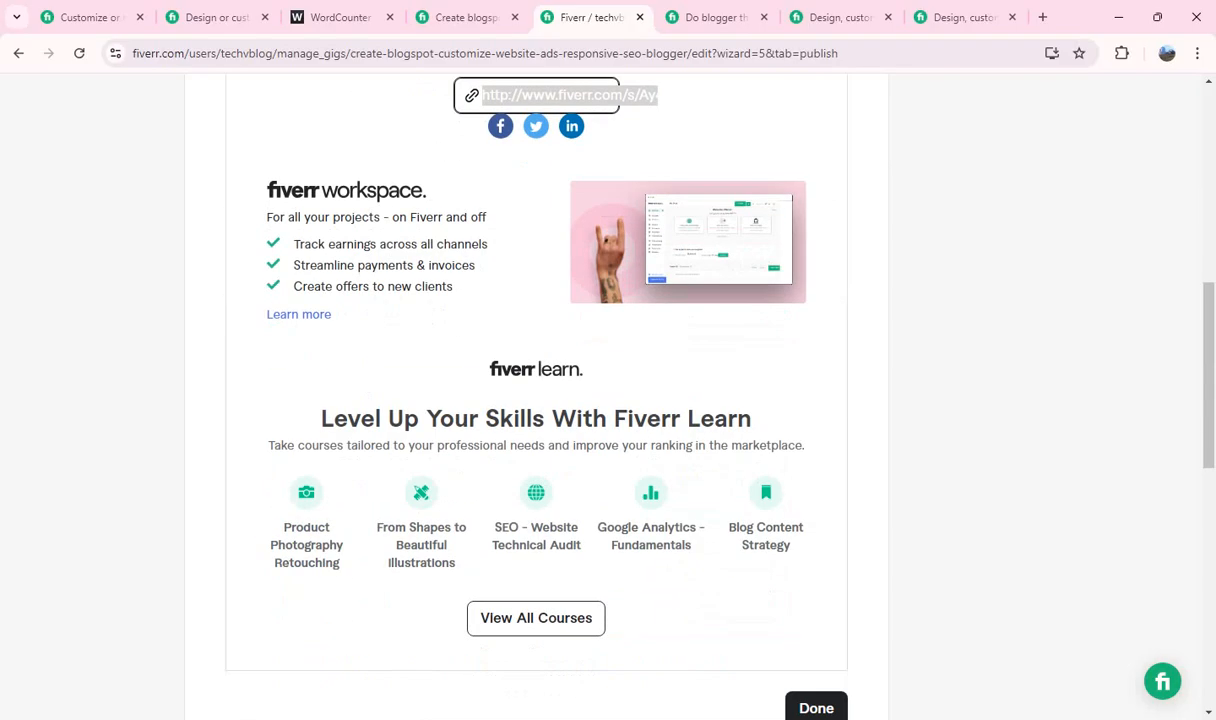
scroll(608, 400, "down", 2)
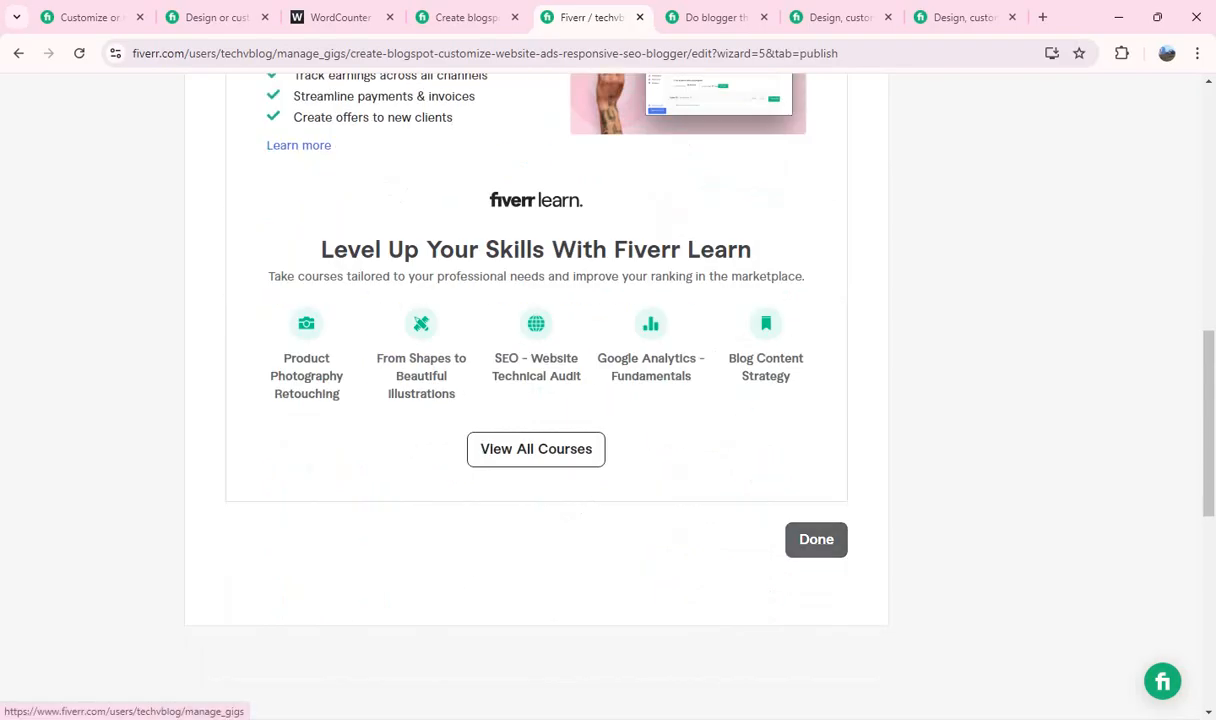
left_click(816, 539)
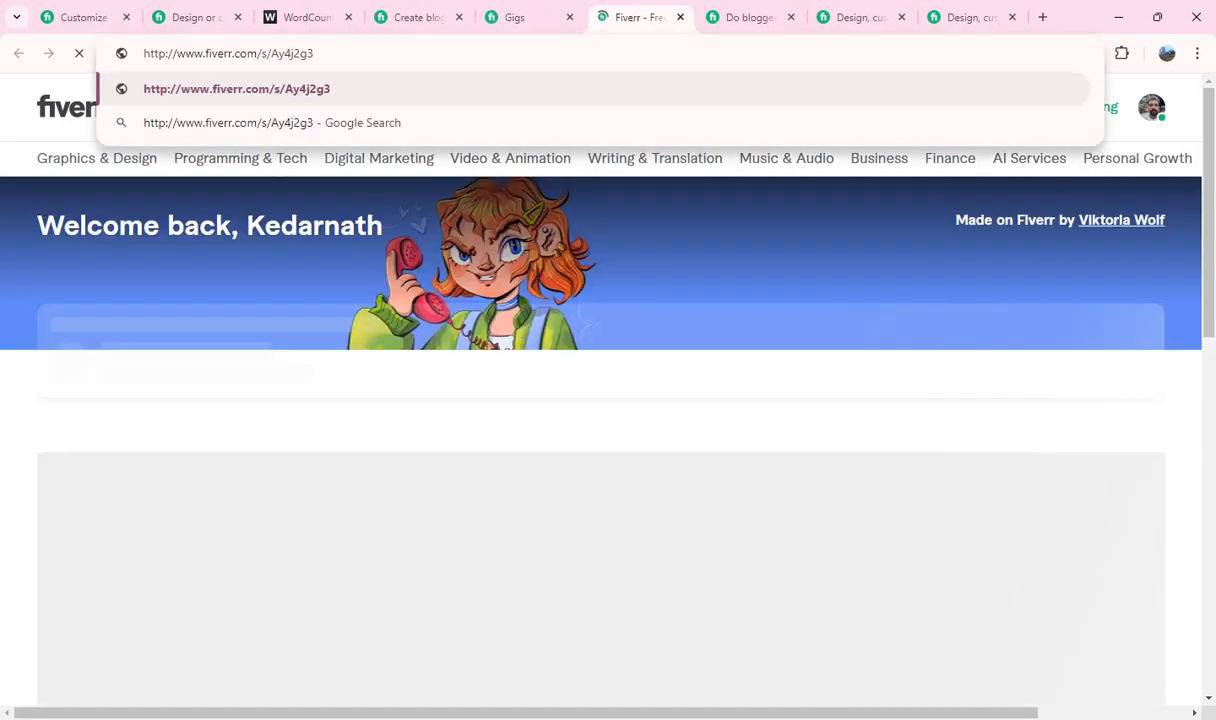
key("Return")
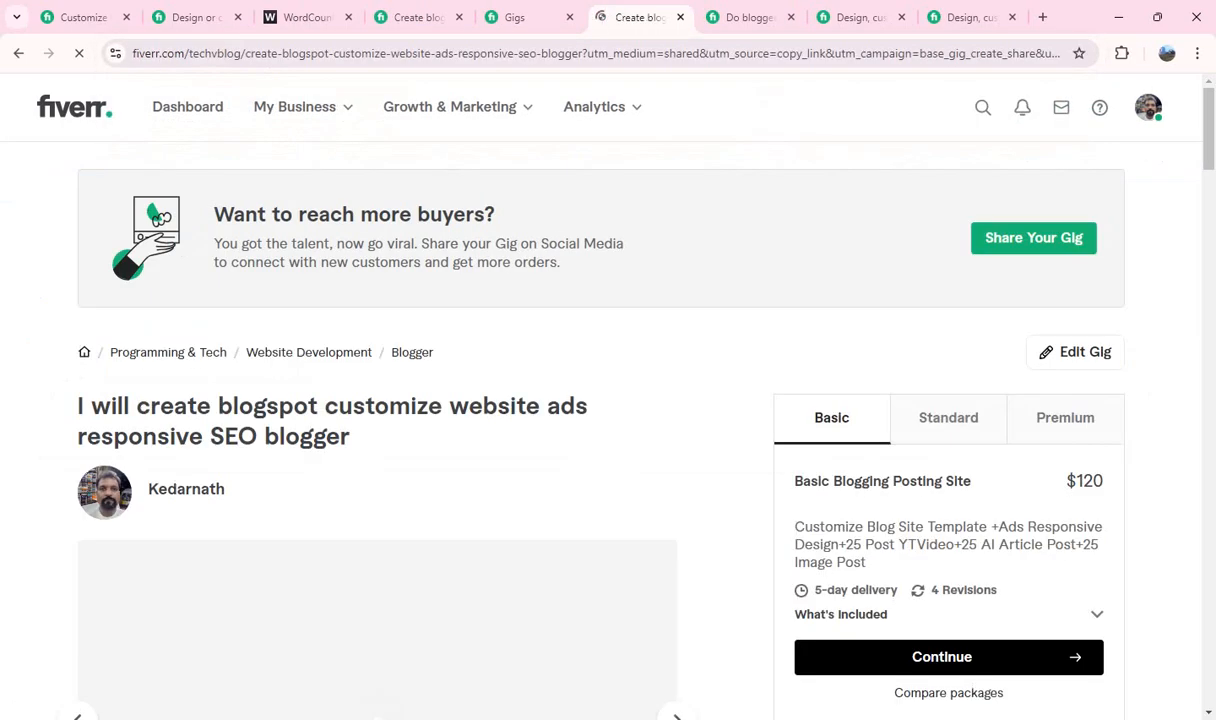
Check the published gig page's title and gallery, and compare the price, description and delivery time of its Basic, Standard and Premium packages
scroll(608, 400, "down", 2)
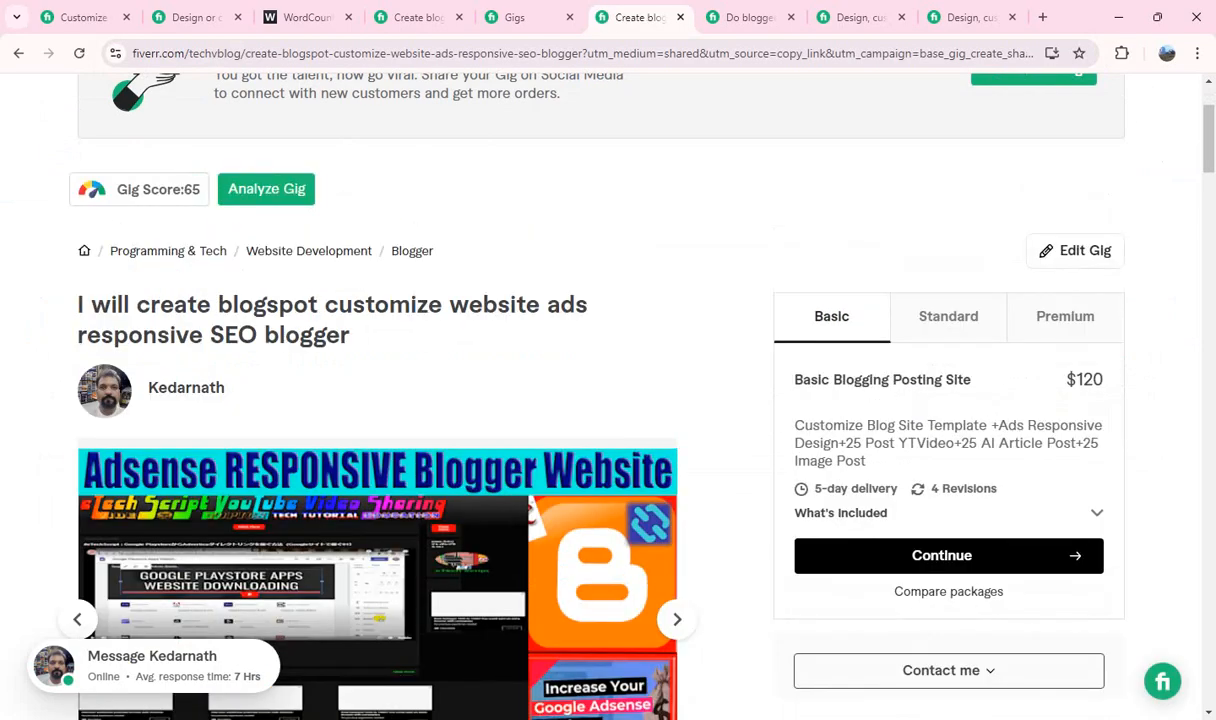
scroll(608, 400, "up", 2)
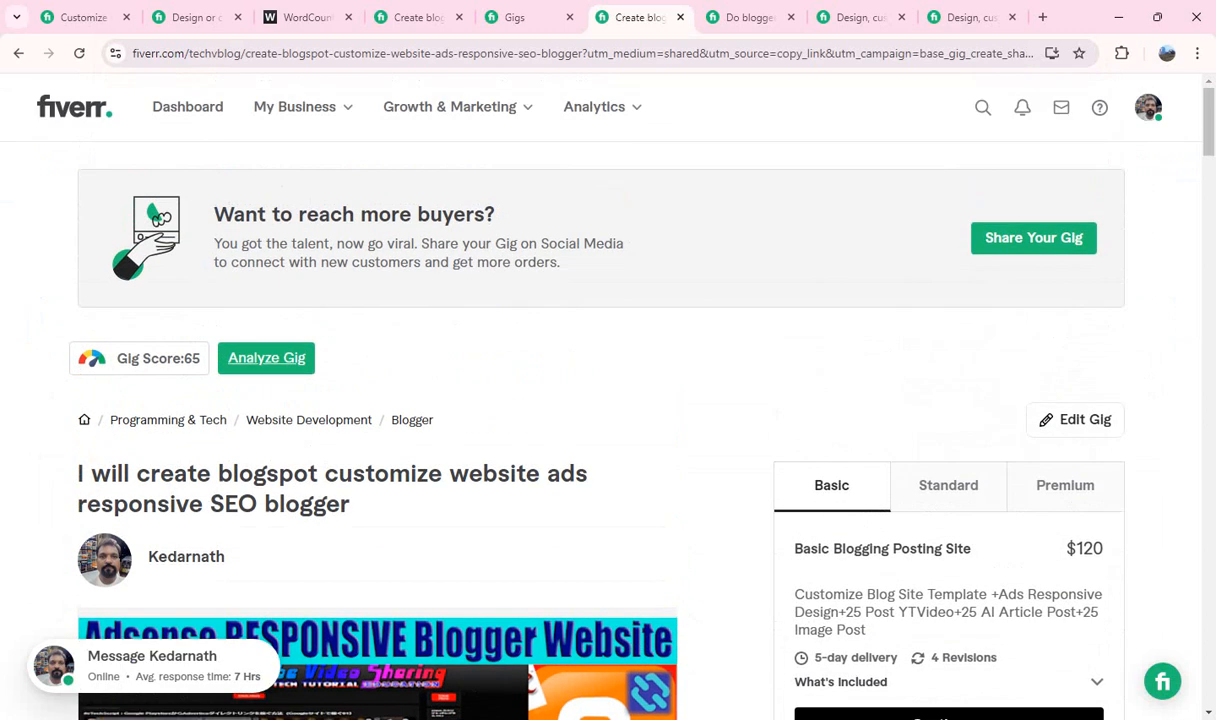
scroll(608, 400, "down", 2)
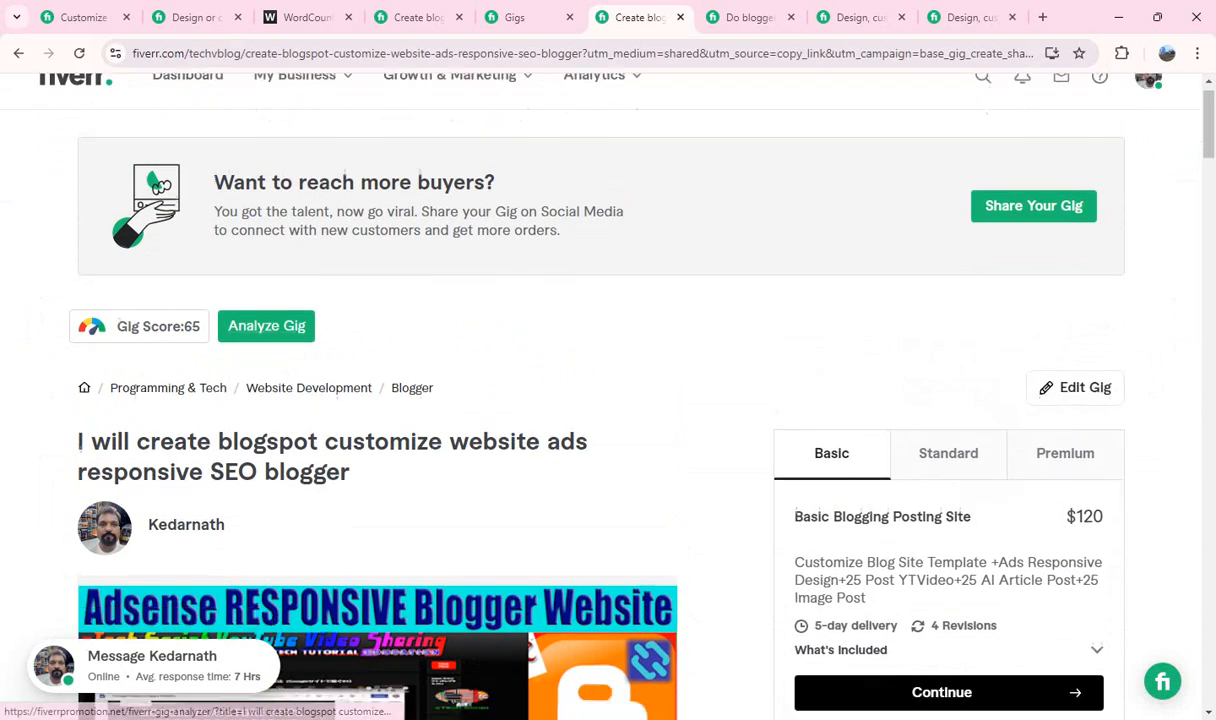
scroll(608, 400, "up", 2)
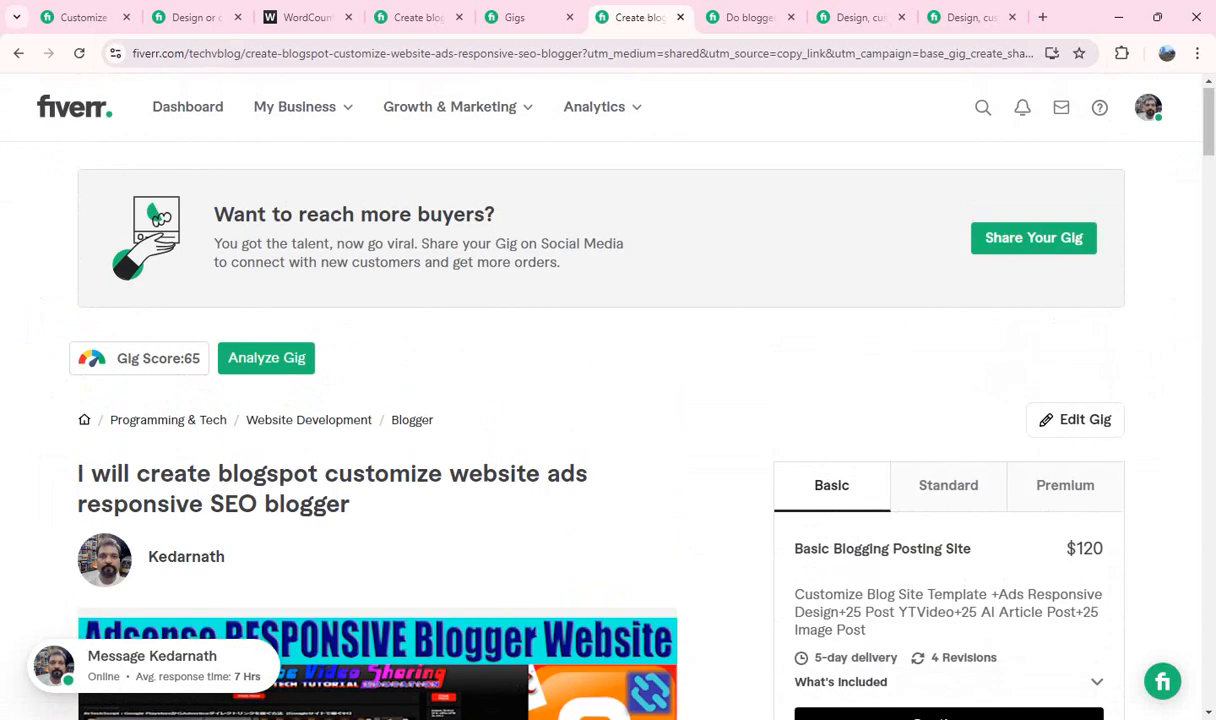
scroll(608, 400, "down", 4)
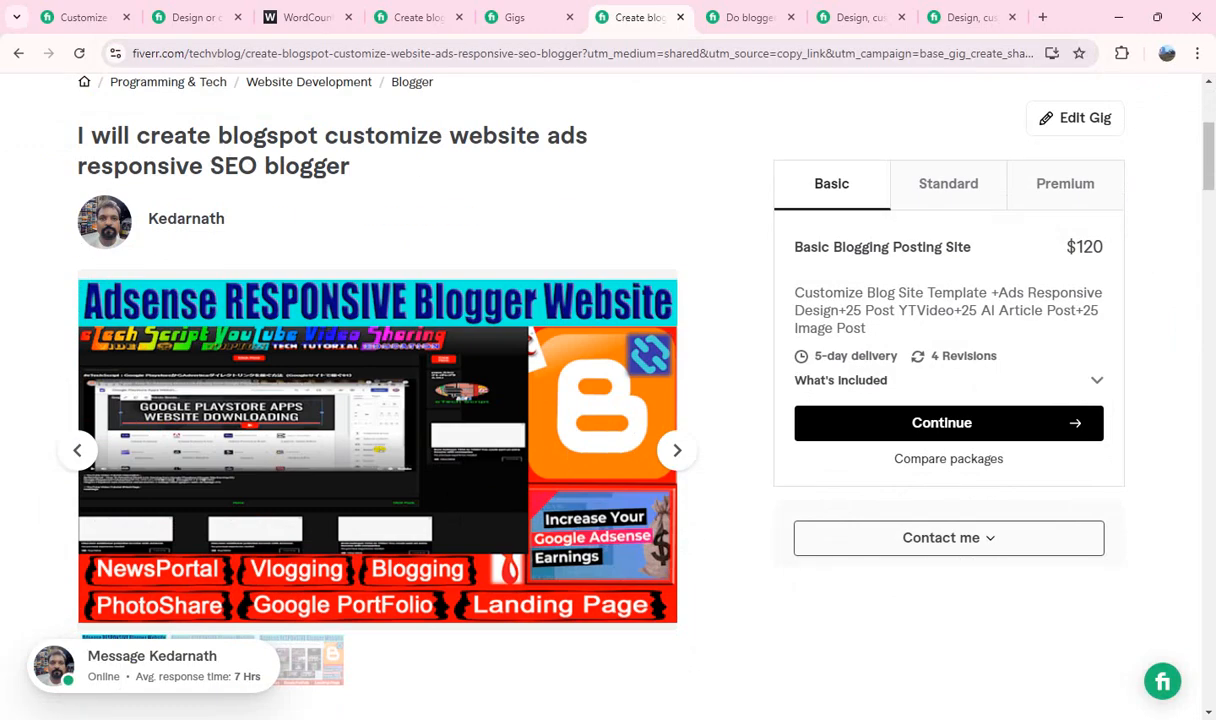
left_click(948, 184)
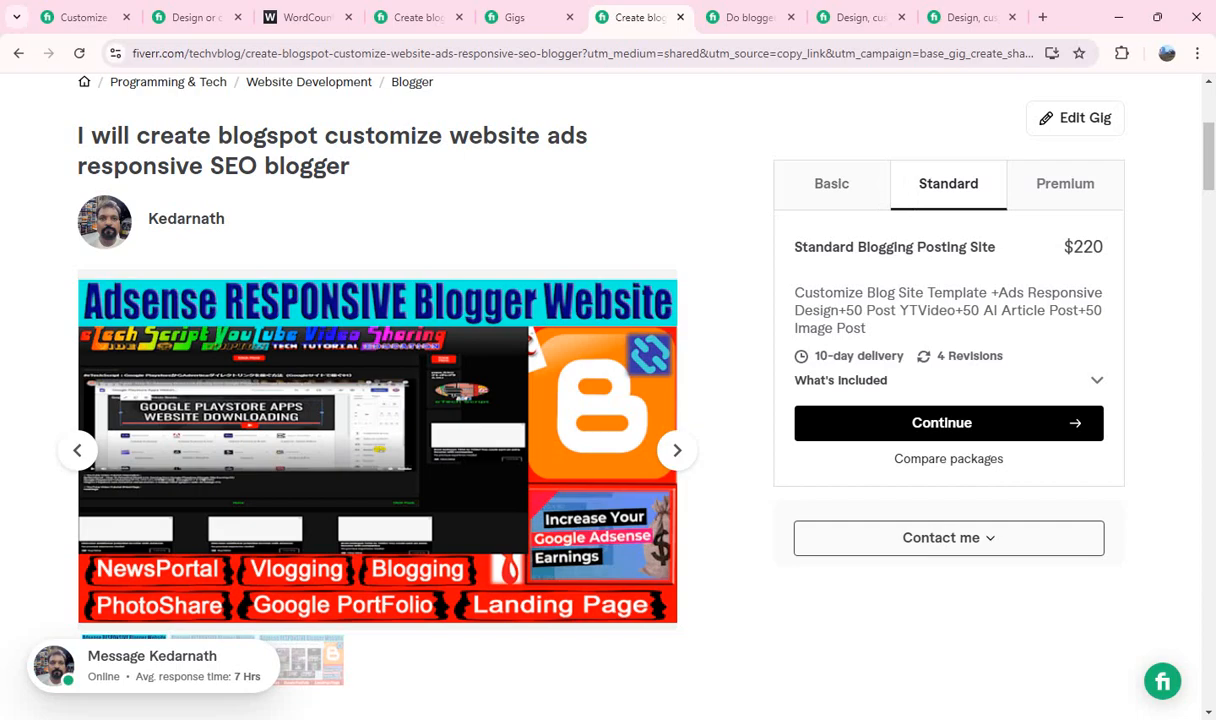
left_click(831, 184)
left_click(948, 184)
left_click(1065, 184)
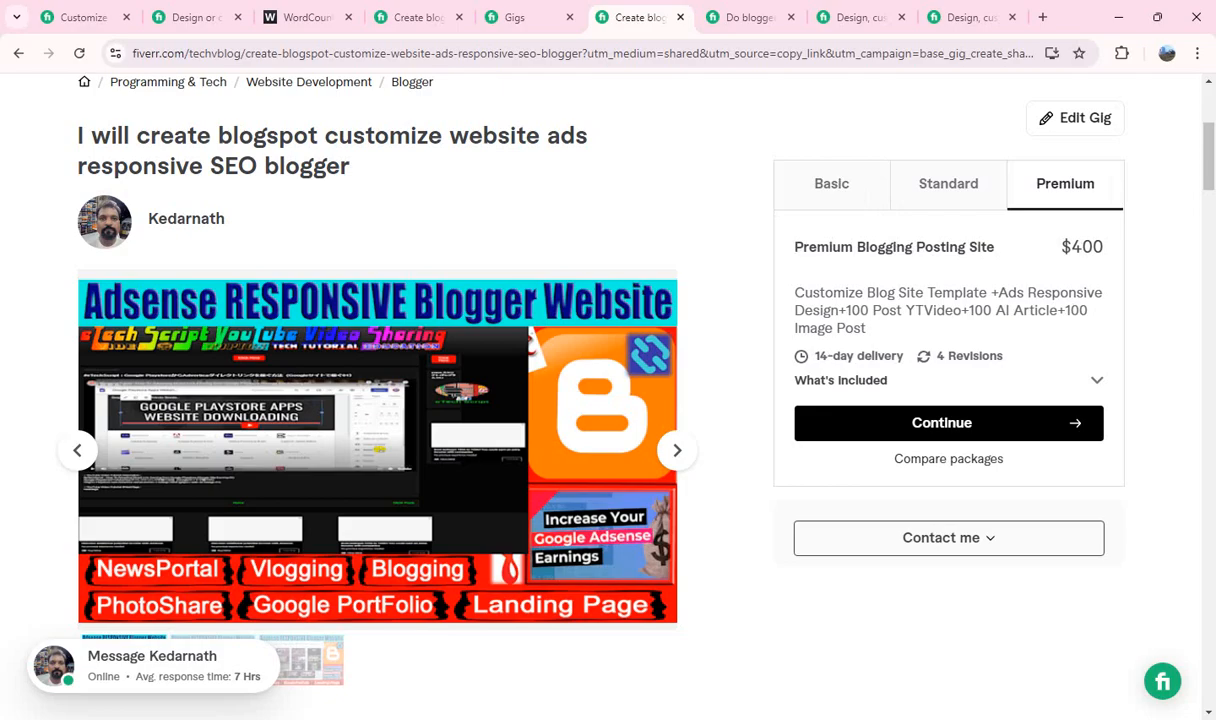
Examine the published gig's description, seller profile, portfolio and package comparison table
scroll(377, 400, "down", 6)
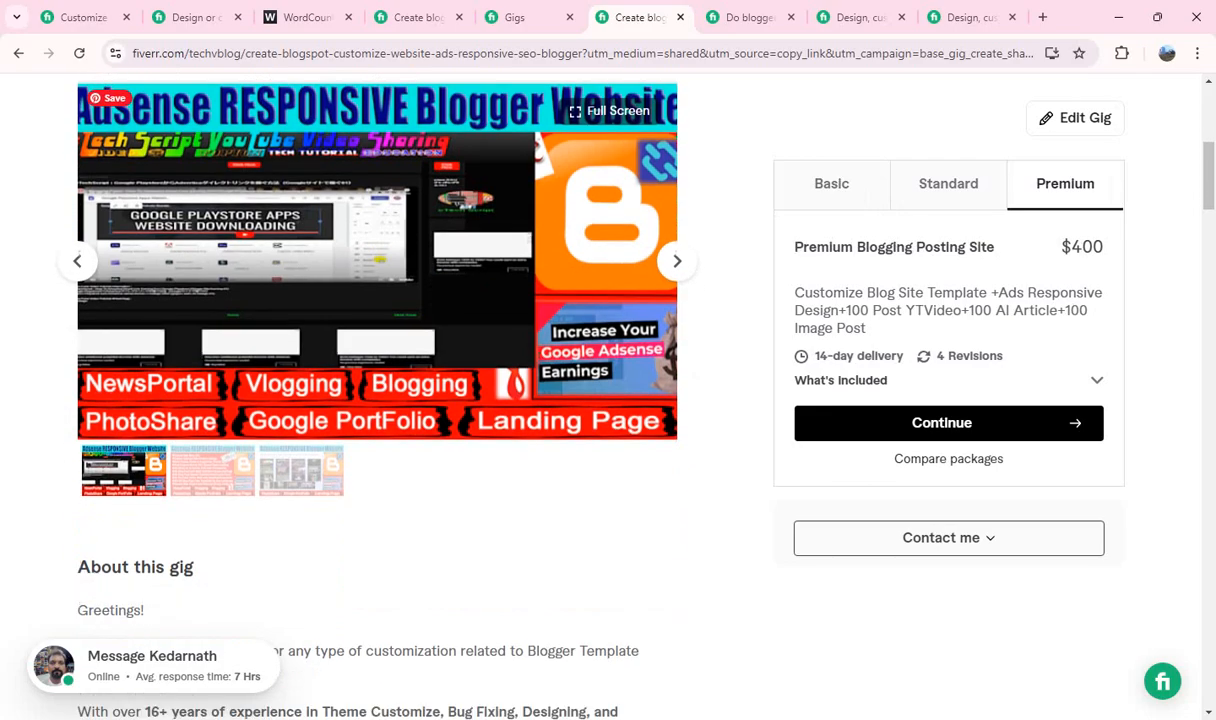
scroll(377, 400, "down", 3)
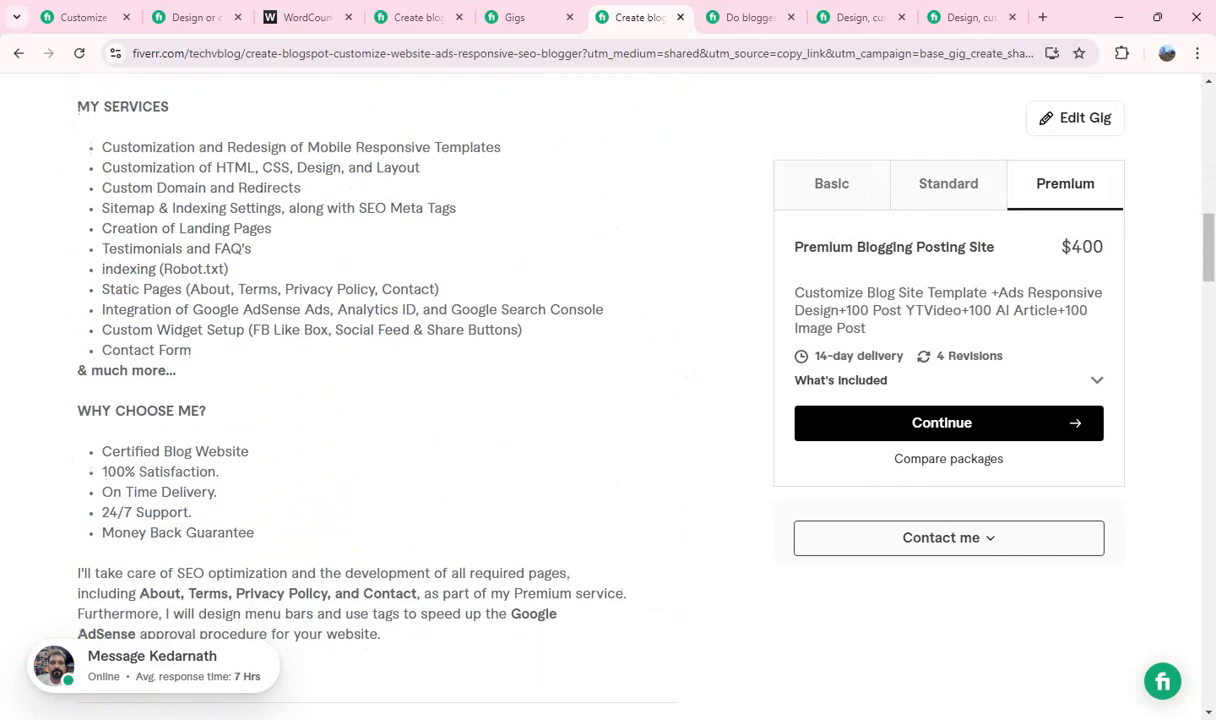
scroll(377, 400, "up", 2)
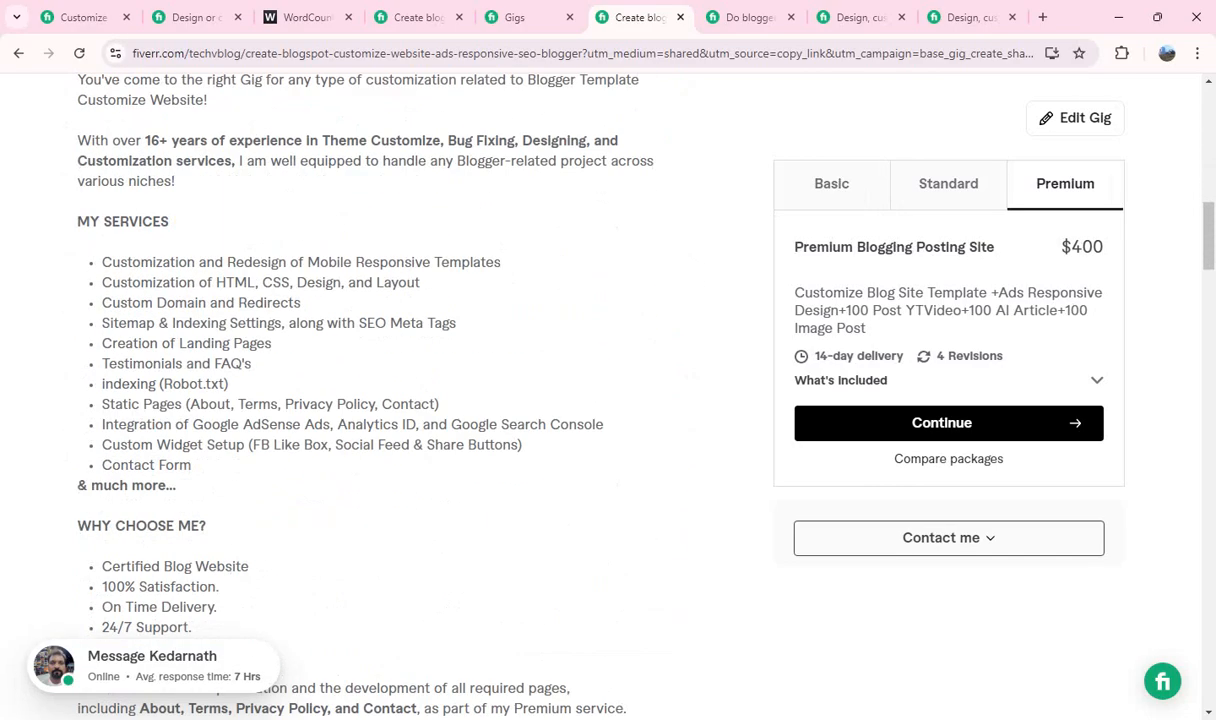
scroll(377, 400, "down", 3)
scroll(377, 400, "down", 8)
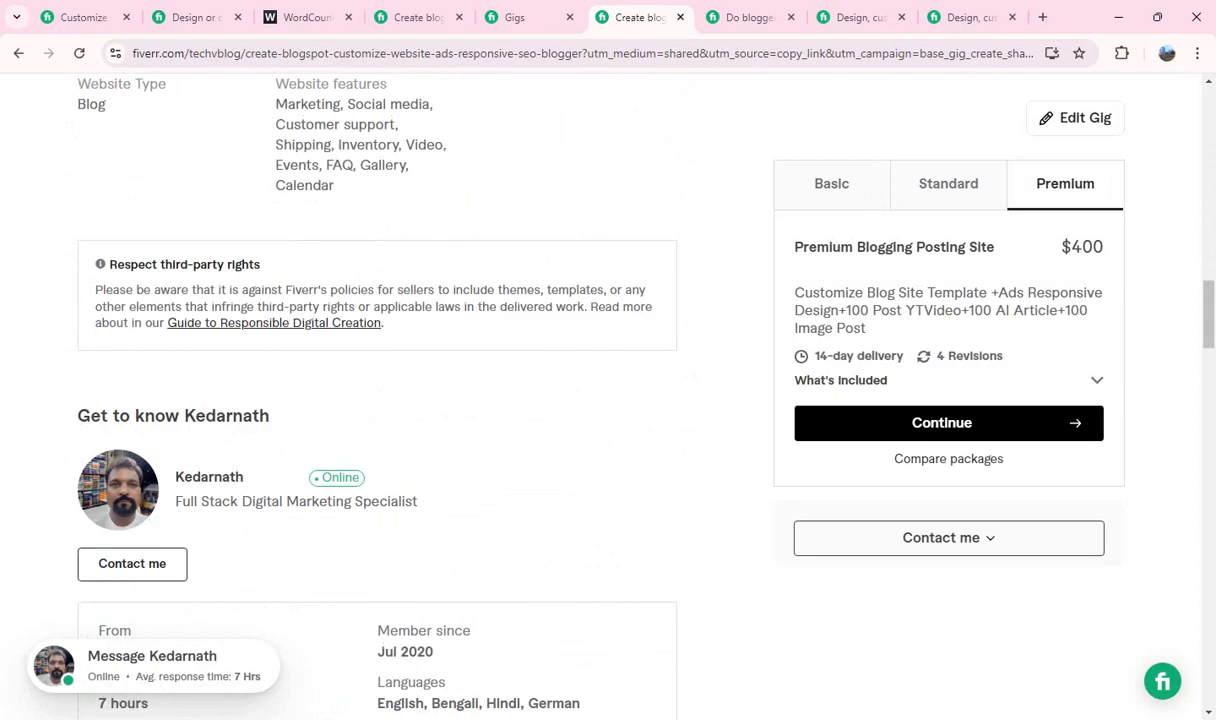
scroll(377, 400, "down", 6)
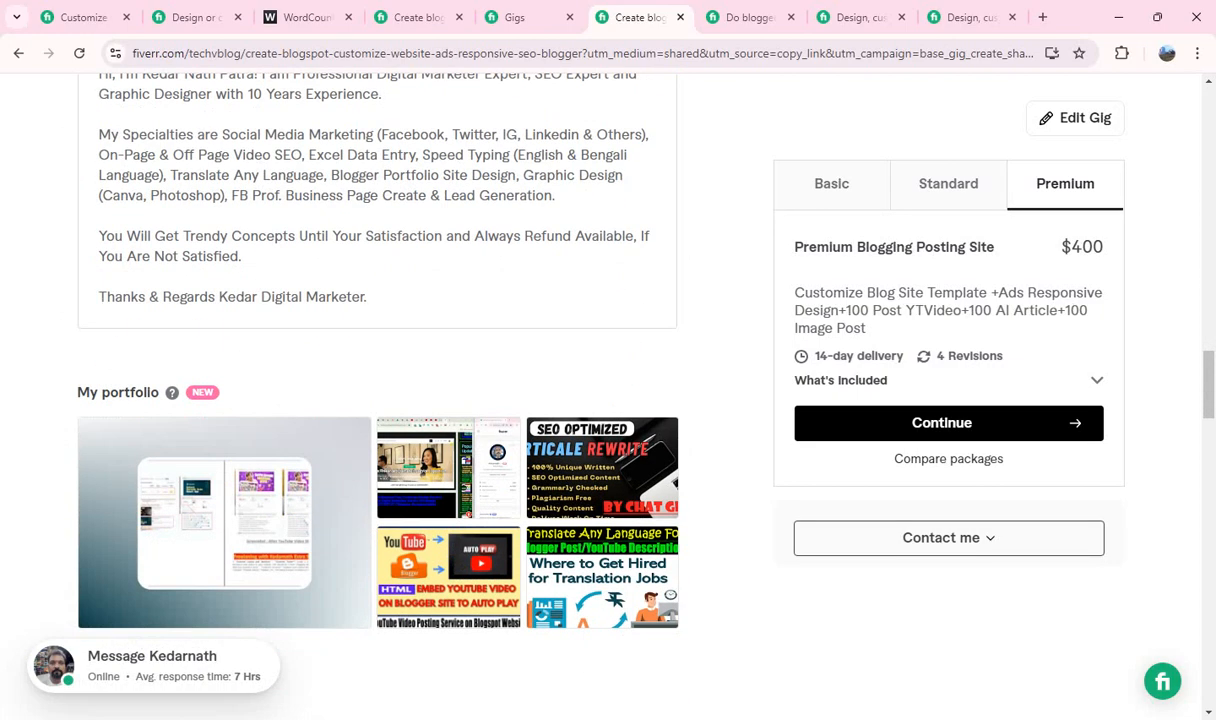
scroll(377, 400, "down", 7)
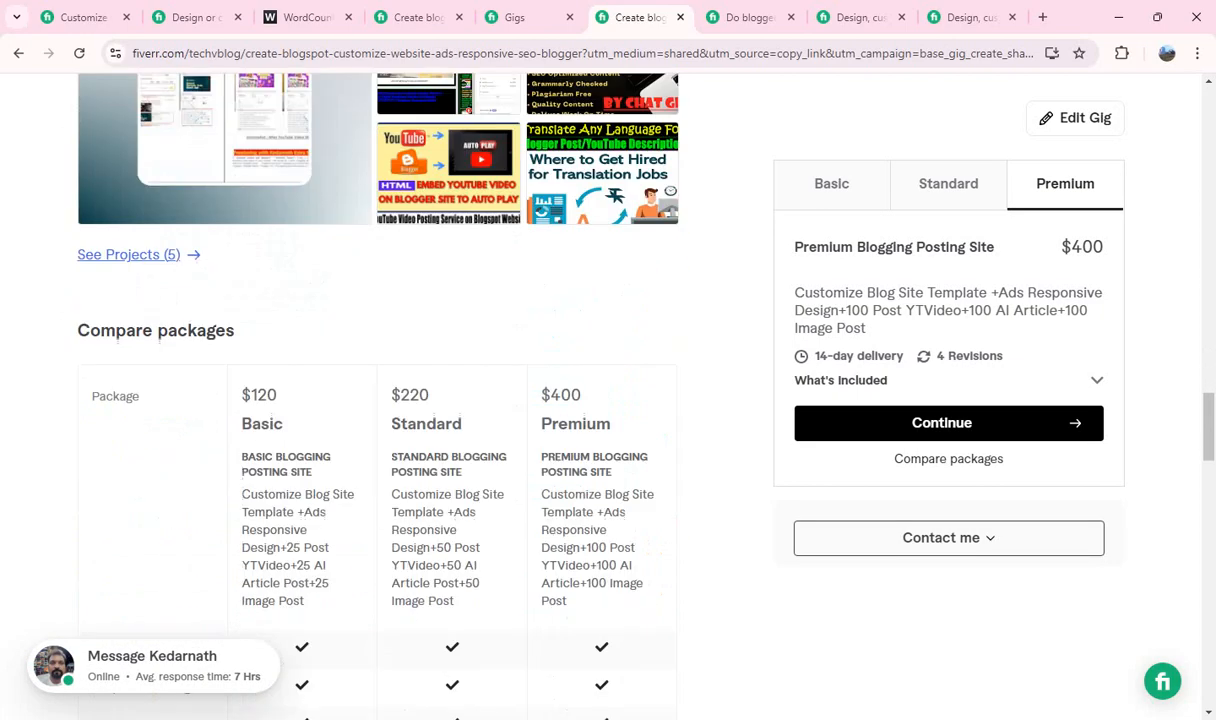
scroll(377, 400, "down", 2)
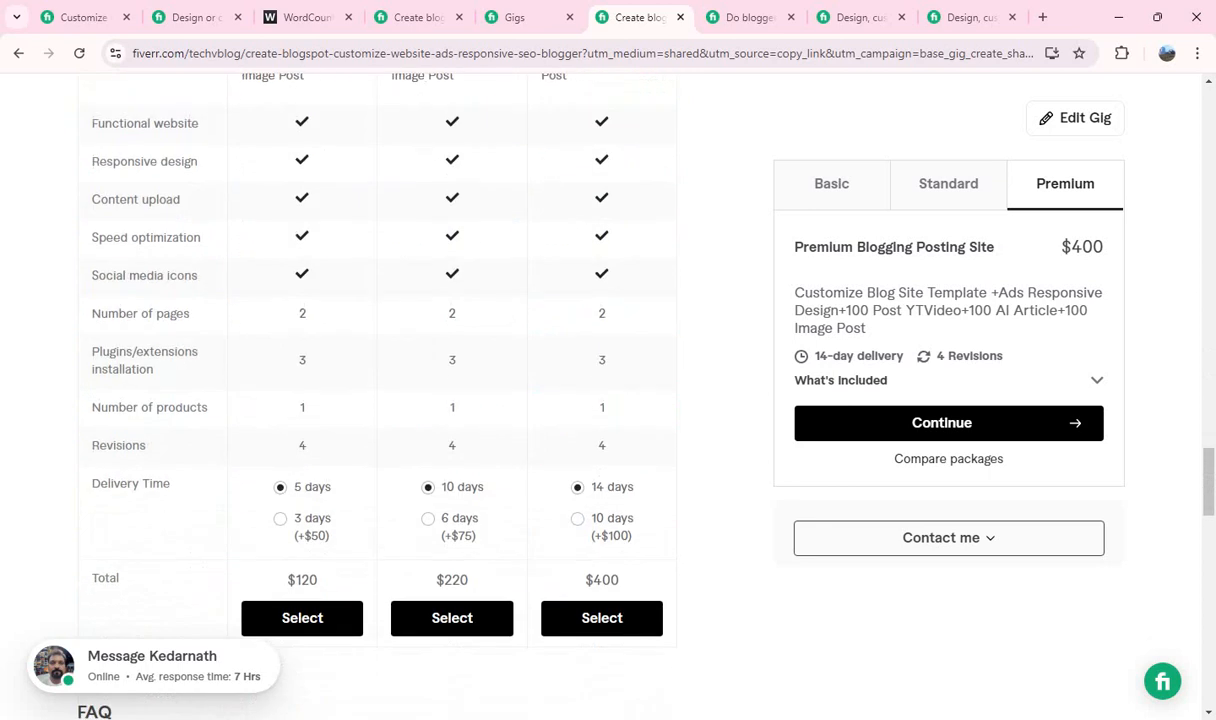
Check the rest of the published gig page down to the related tags and the seller's other gigs
scroll(377, 400, "down", 10)
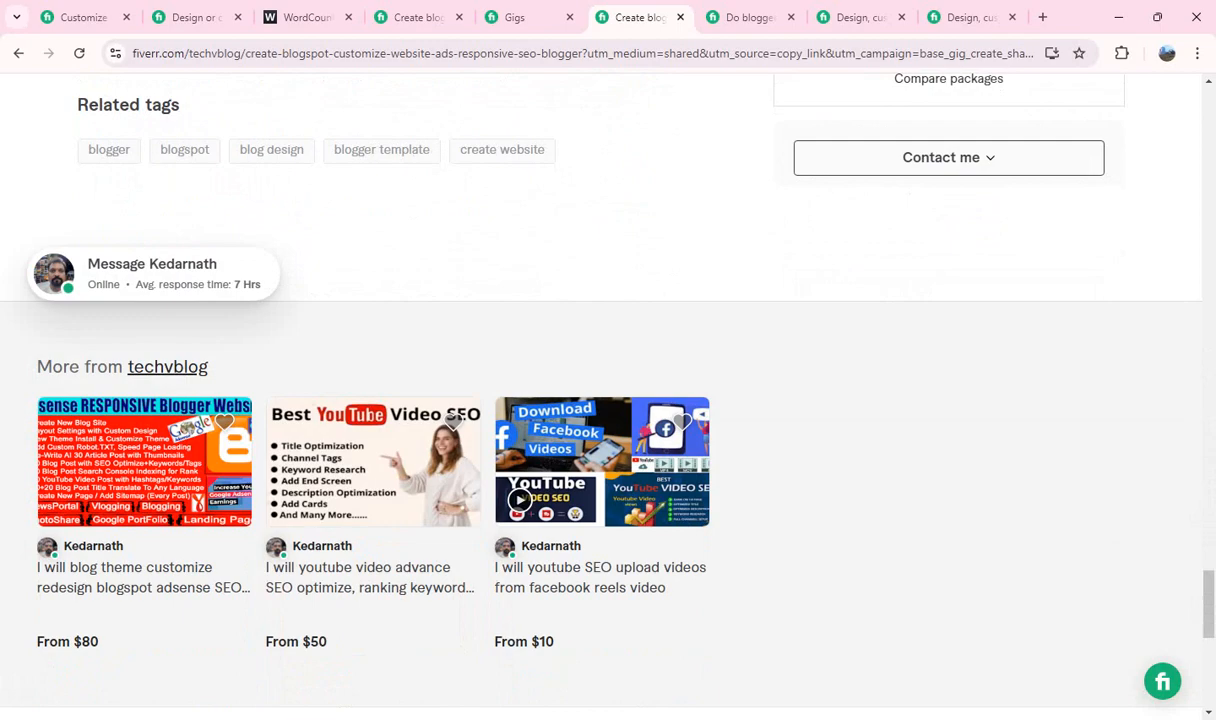
scroll(377, 400, "up", 18)
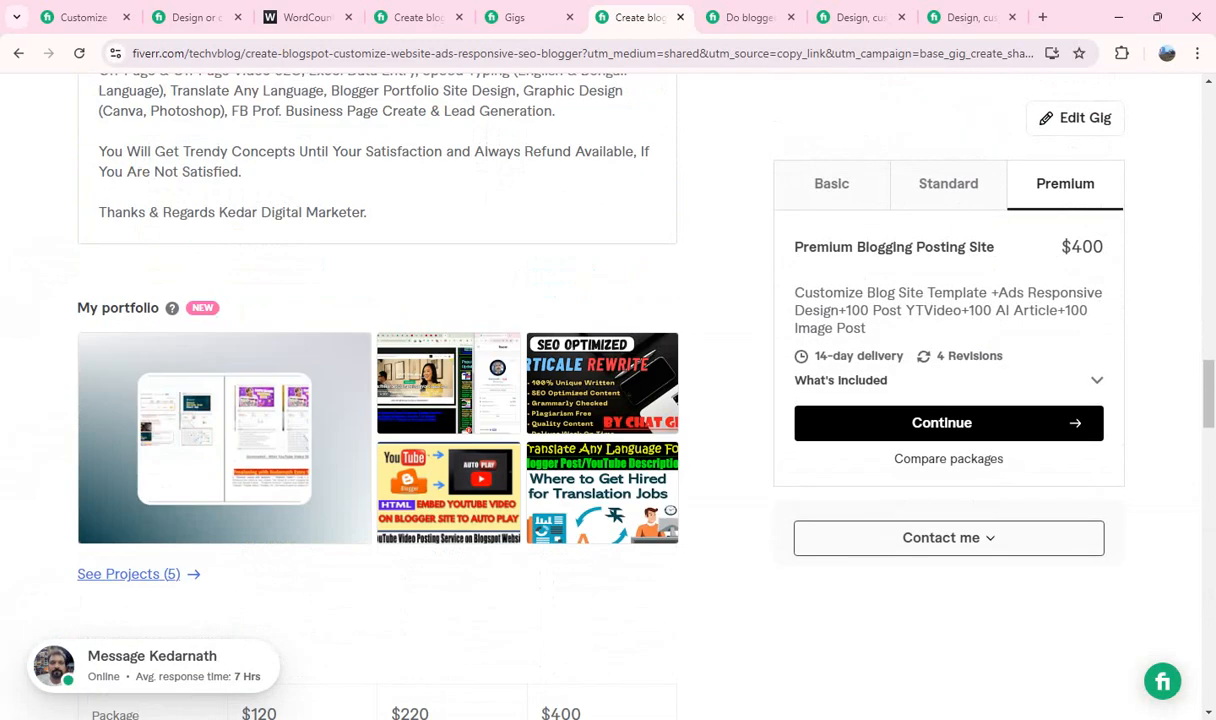
scroll(377, 400, "up", 15)
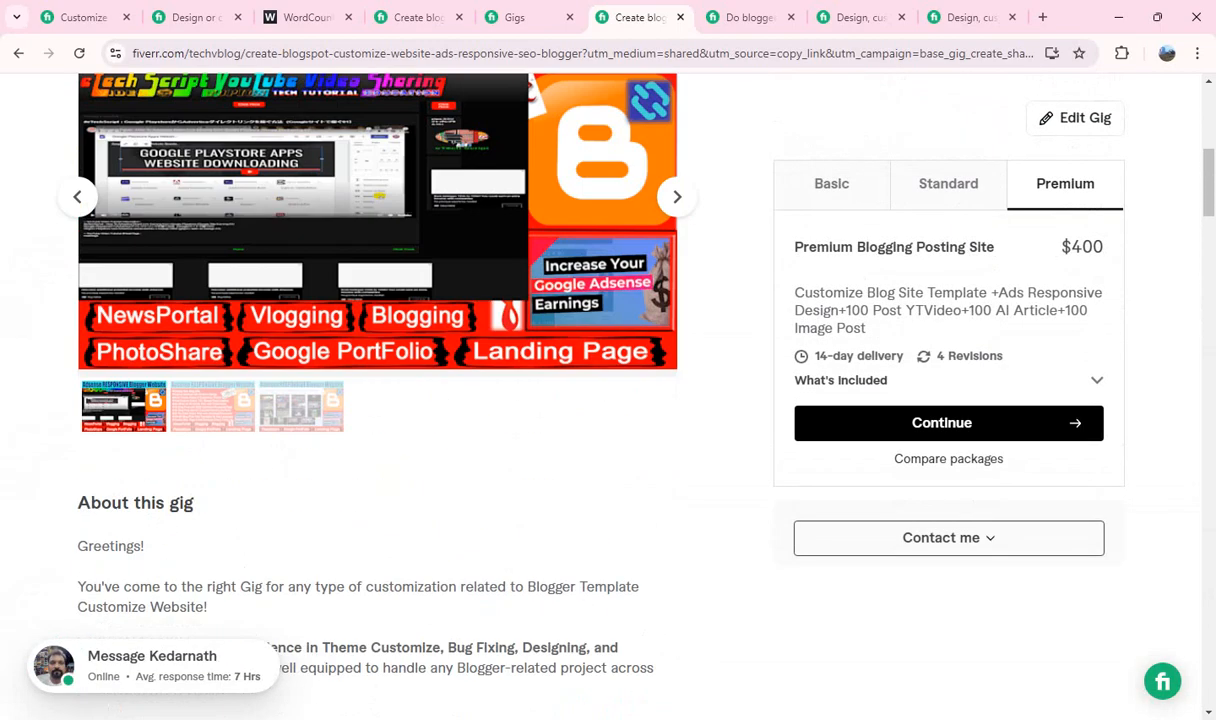
scroll(377, 400, "up", 3)
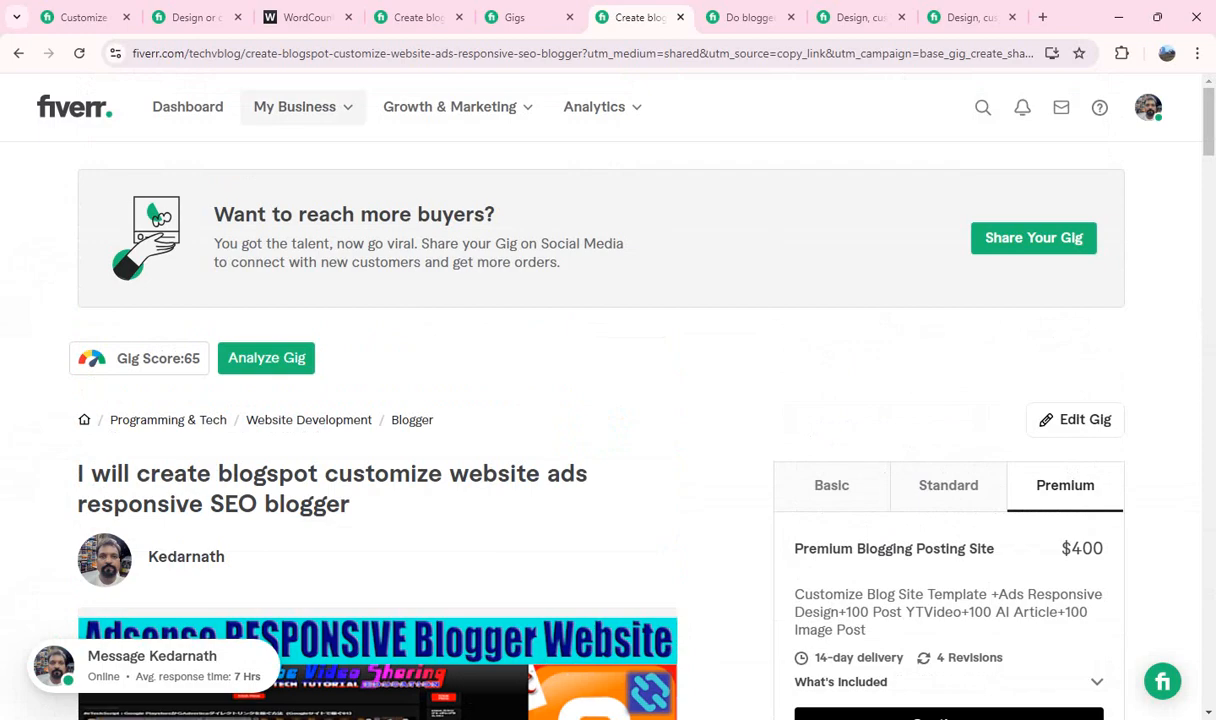
Open the seller profile and check its active gigs for the new blogspot website gig
left_click(295, 106)
left_click(275, 231)
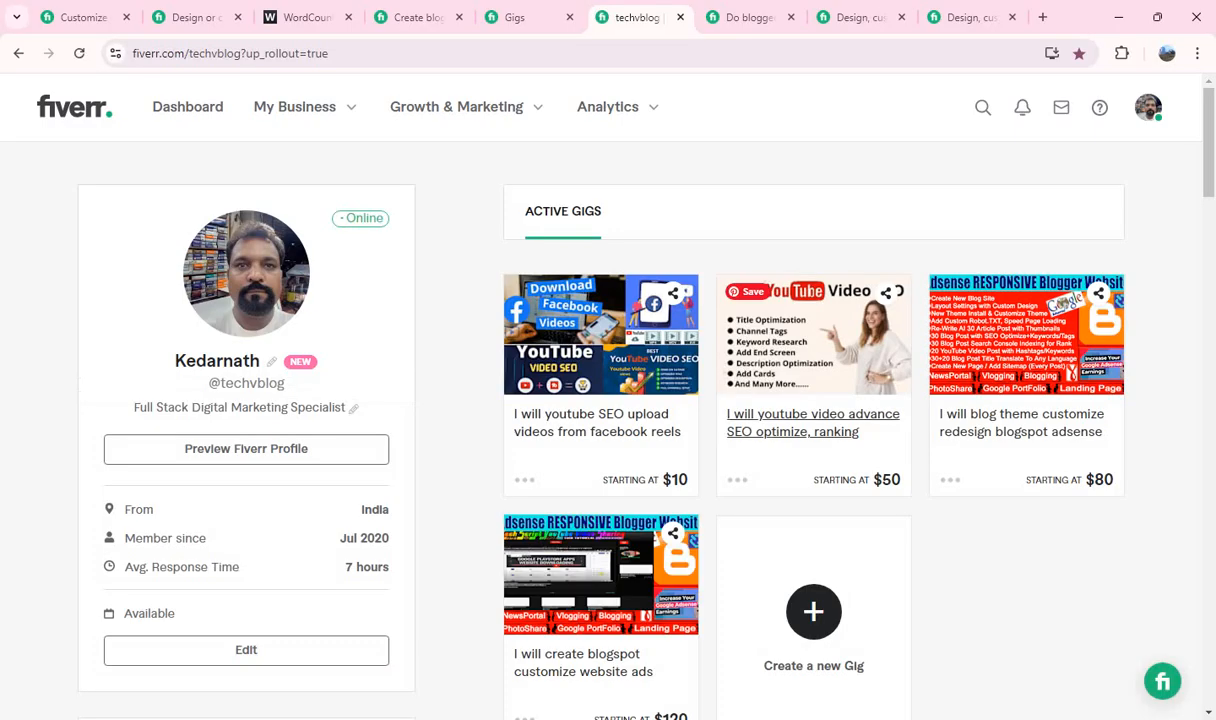
scroll(803, 430, "down", 2)
scroll(803, 430, "up", 1)
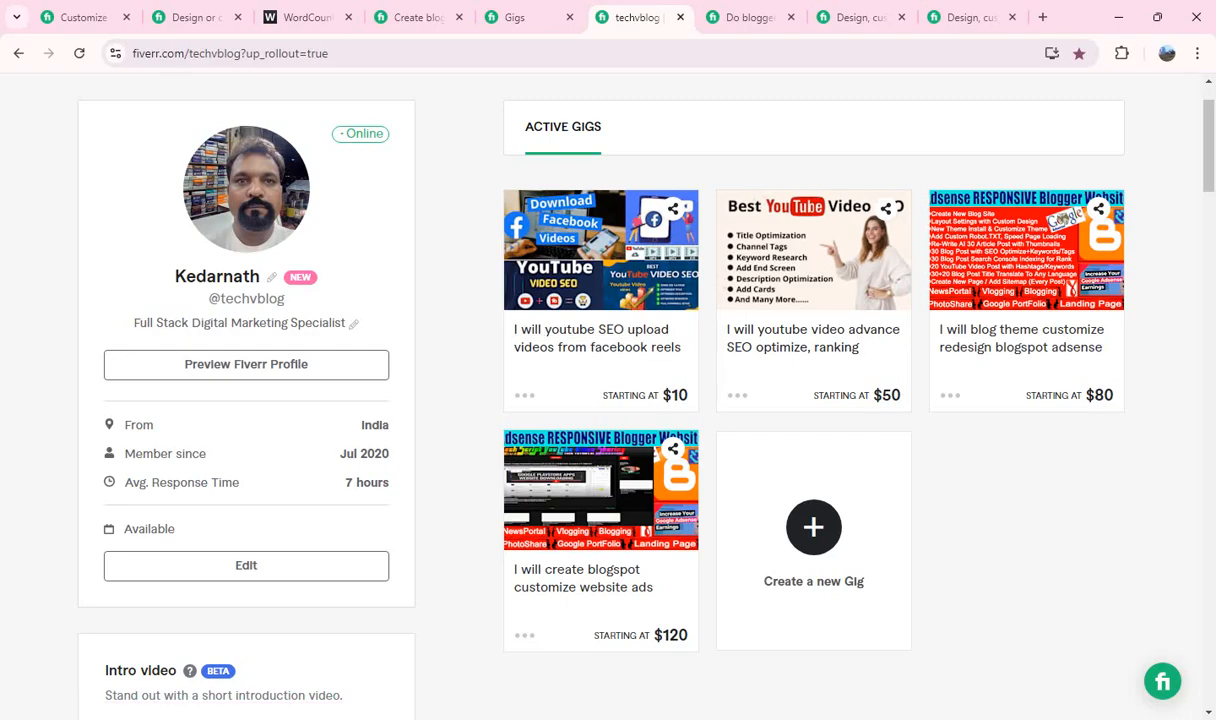
scroll(813, 400, "down", 1)
scroll(813, 400, "down", 3)
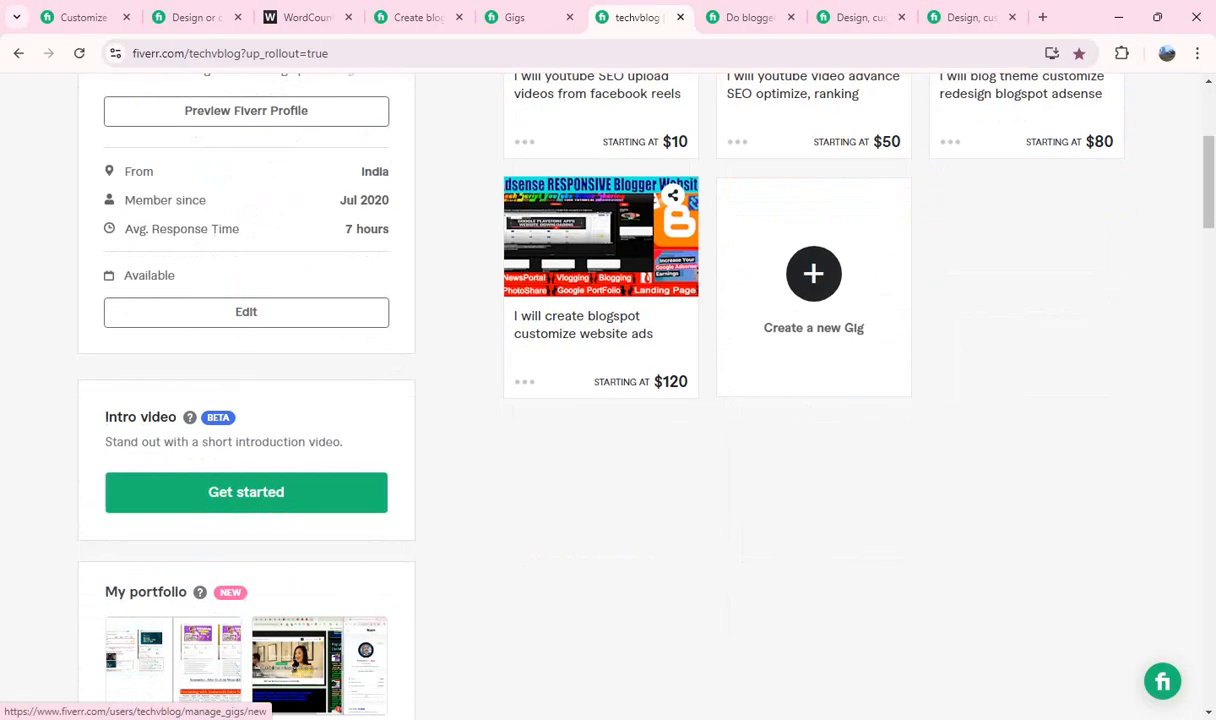
scroll(813, 400, "up", 4)
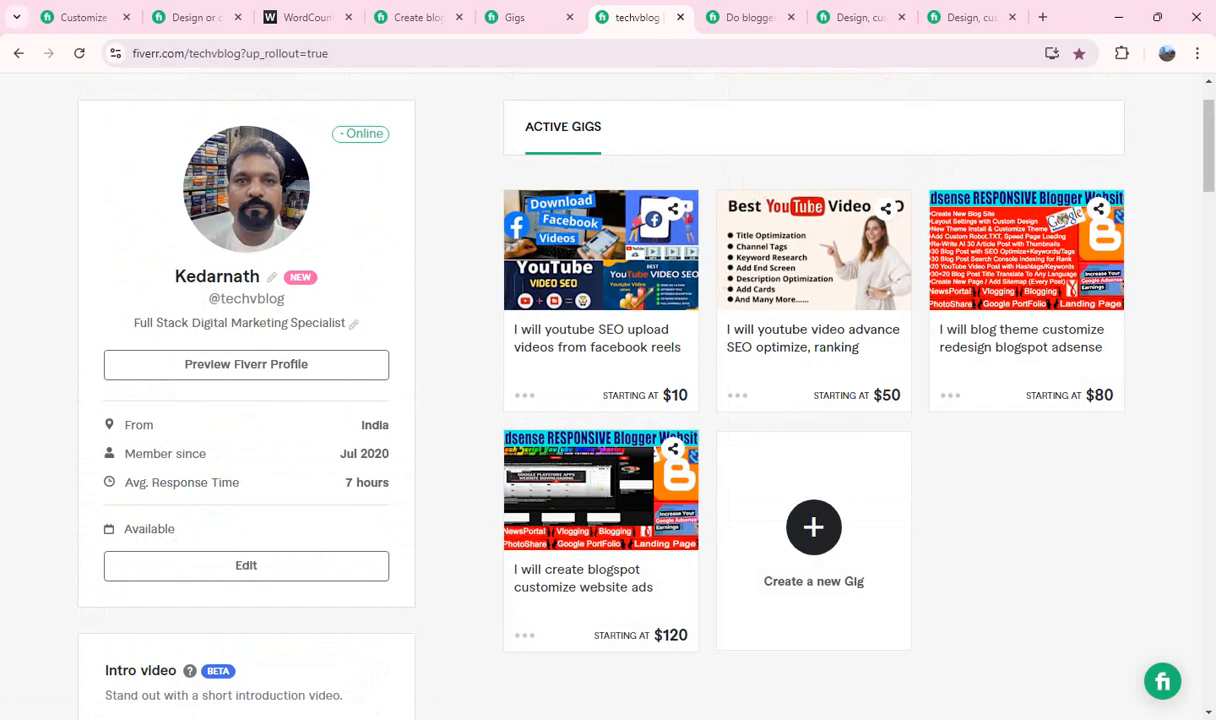
scroll(608, 400, "up", 1)
Examine the seller profile's portfolio, languages, tests and skills alongside its active gigs
scroll(608, 400, "down", 6)
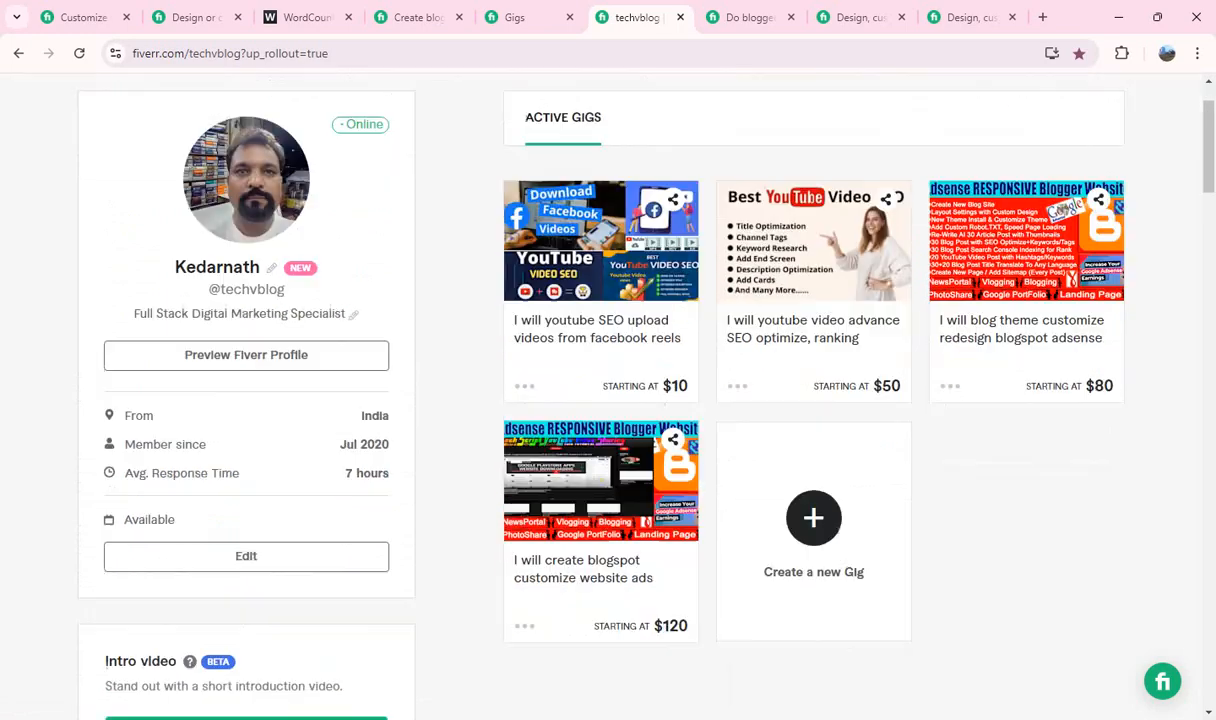
scroll(608, 400, "down", 6)
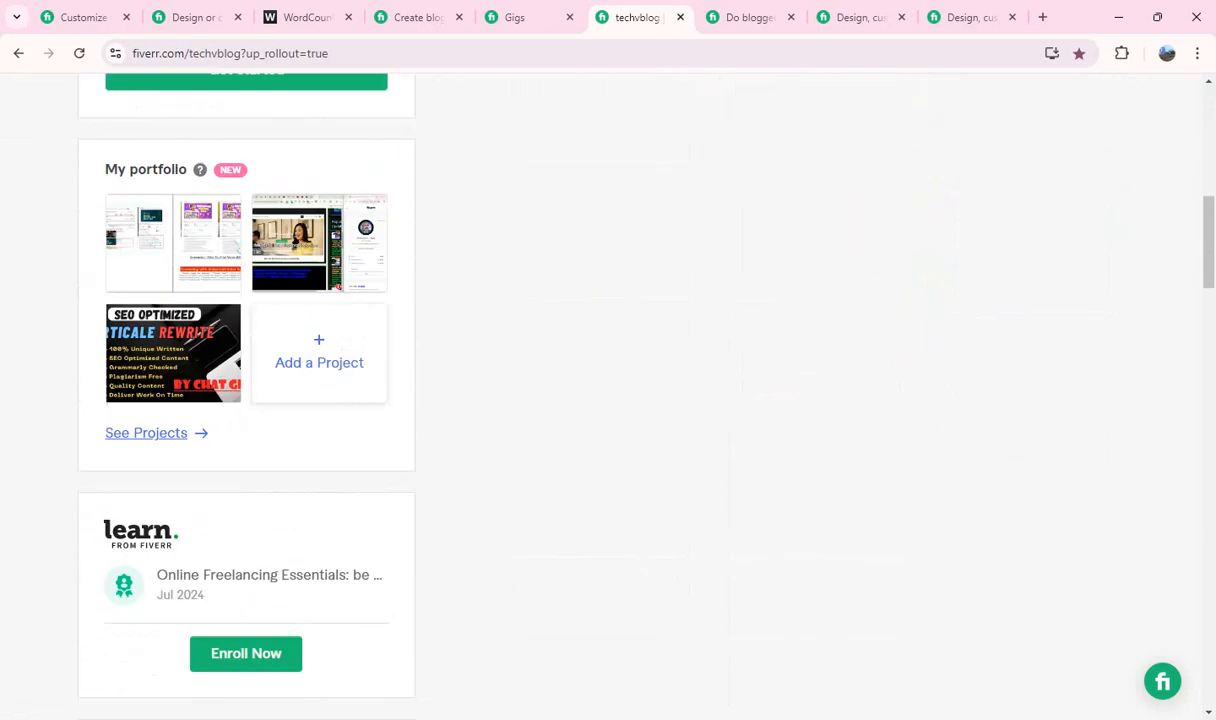
scroll(608, 400, "up", 8)
scroll(608, 400, "up", 4)
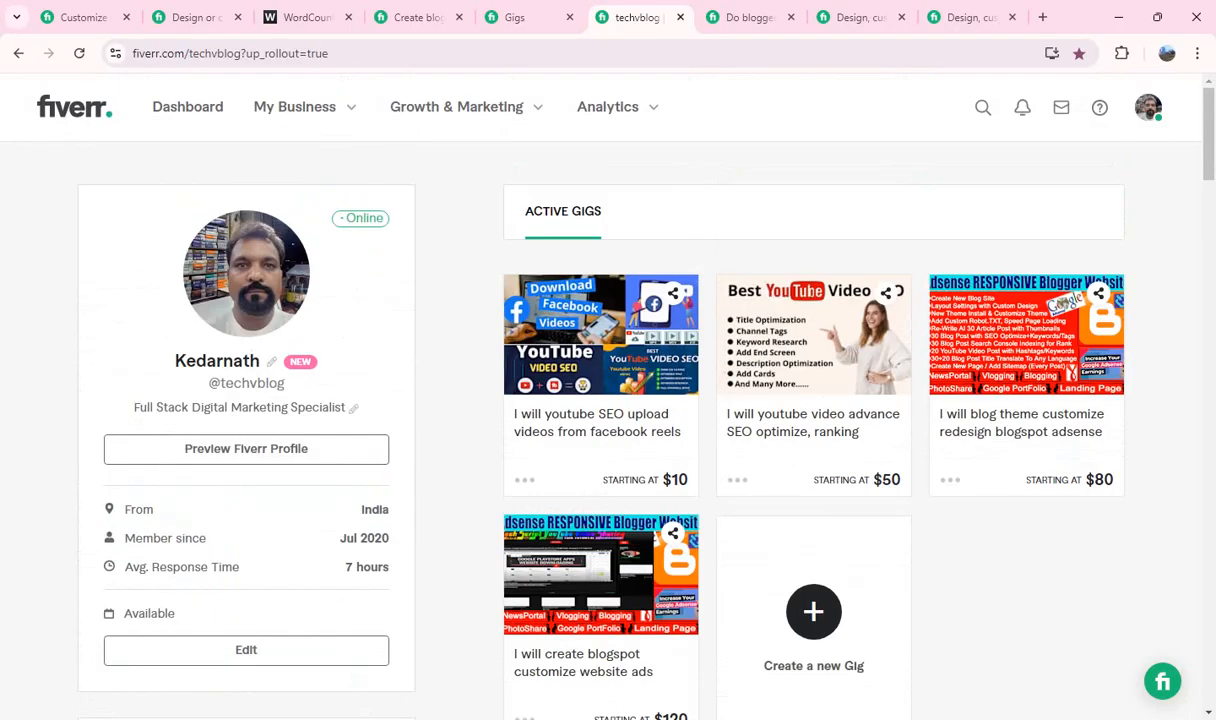
scroll(608, 400, "down", 3)
scroll(608, 400, "up", 3)
scroll(608, 400, "down", 8)
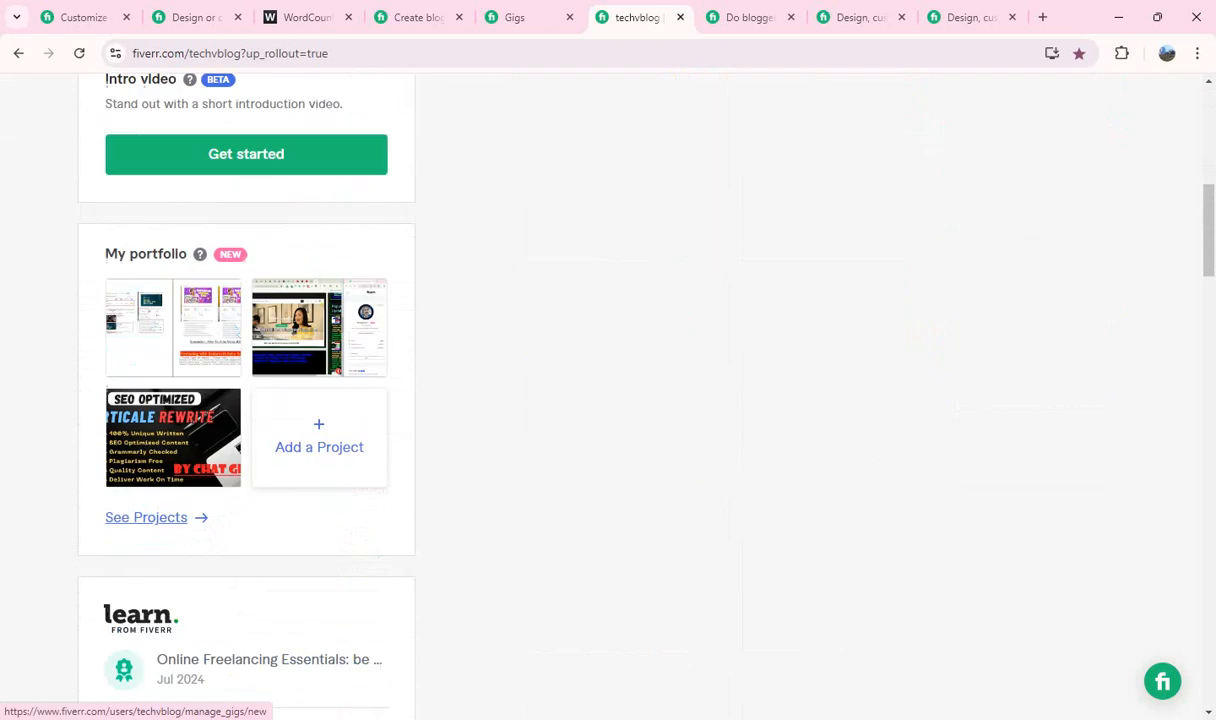
scroll(700, 400, "down", 2)
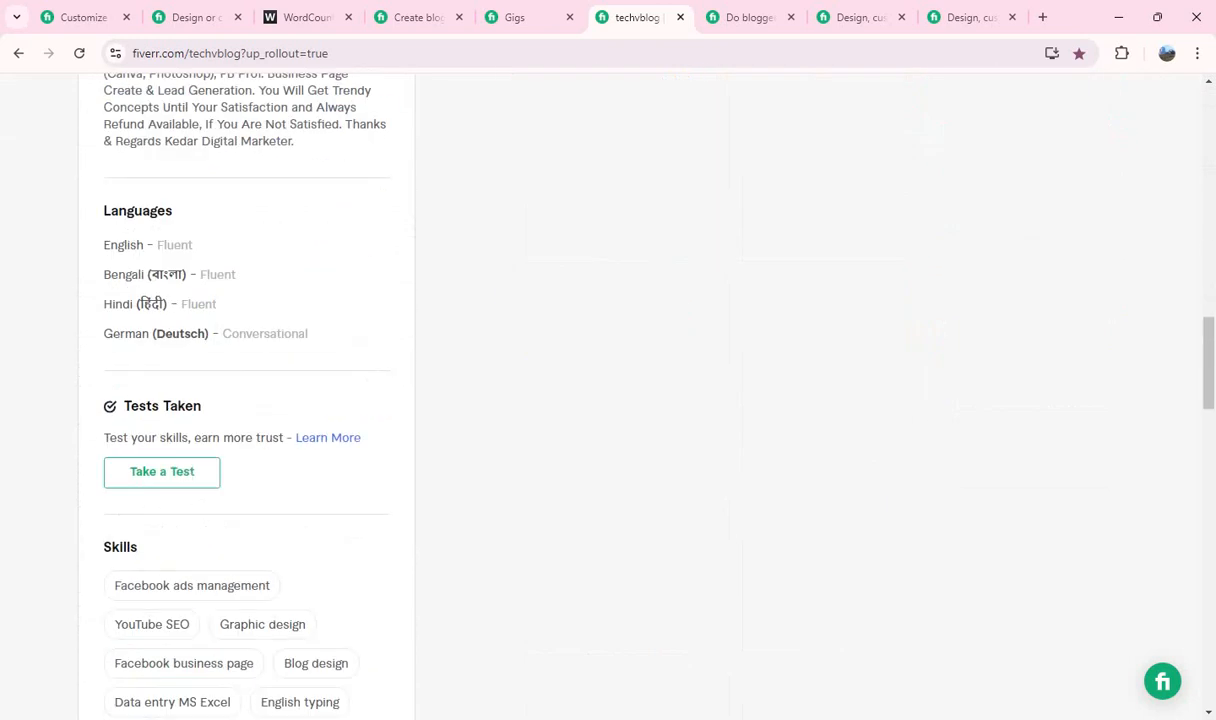
scroll(700, 400, "up", 12)
scroll(700, 400, "up", 1)
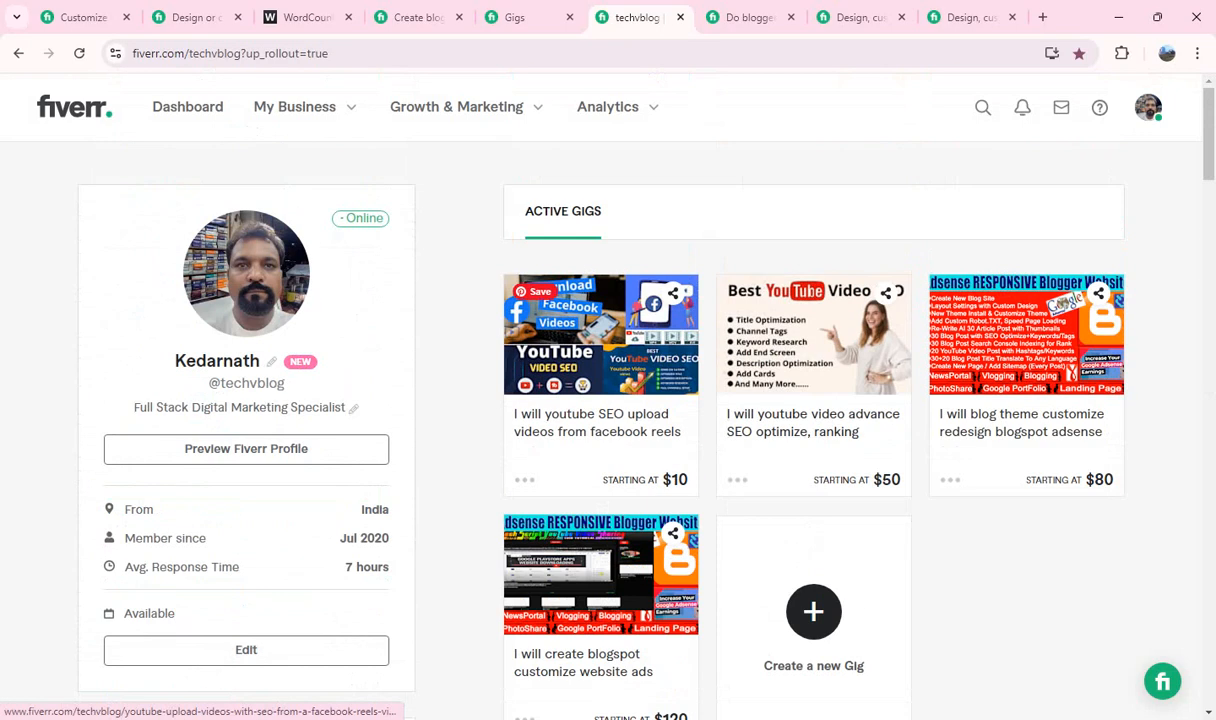
Open the gig management list to check the performance figures of the active gigs
left_click(294, 106)
left_click(268, 197)
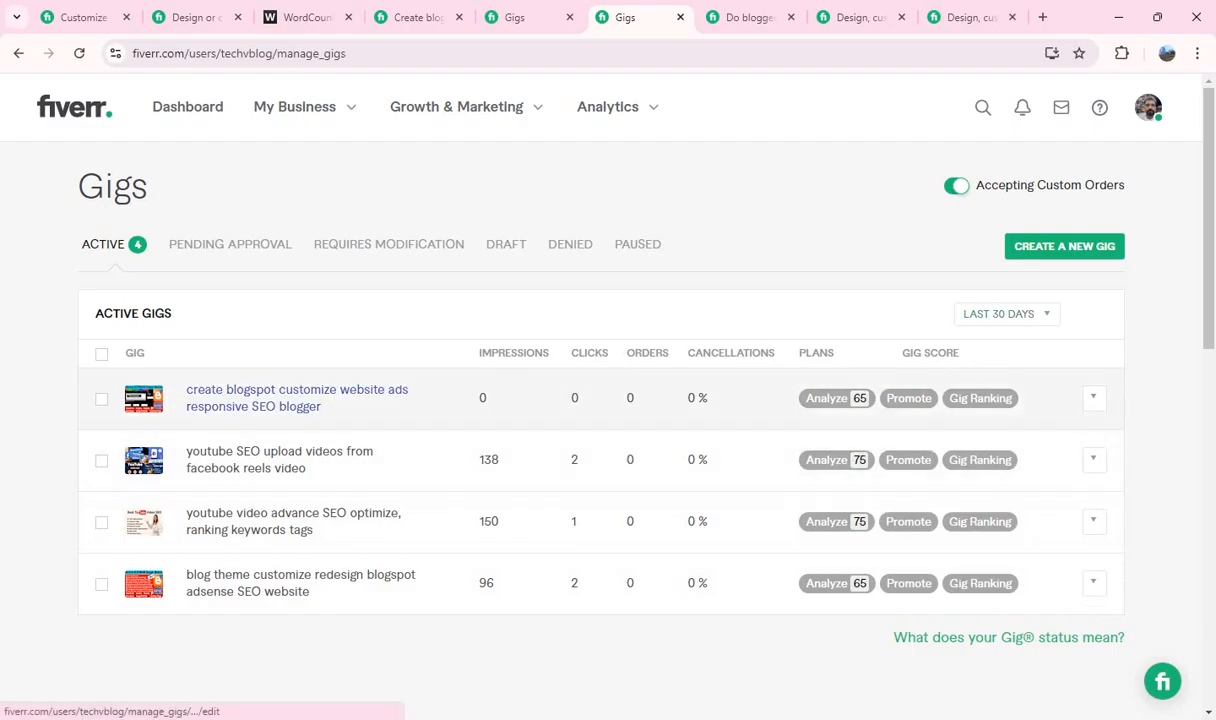
Return to the seller profile and open the "create blogspot customize website ads" gig from the active gigs
left_click(304, 107)
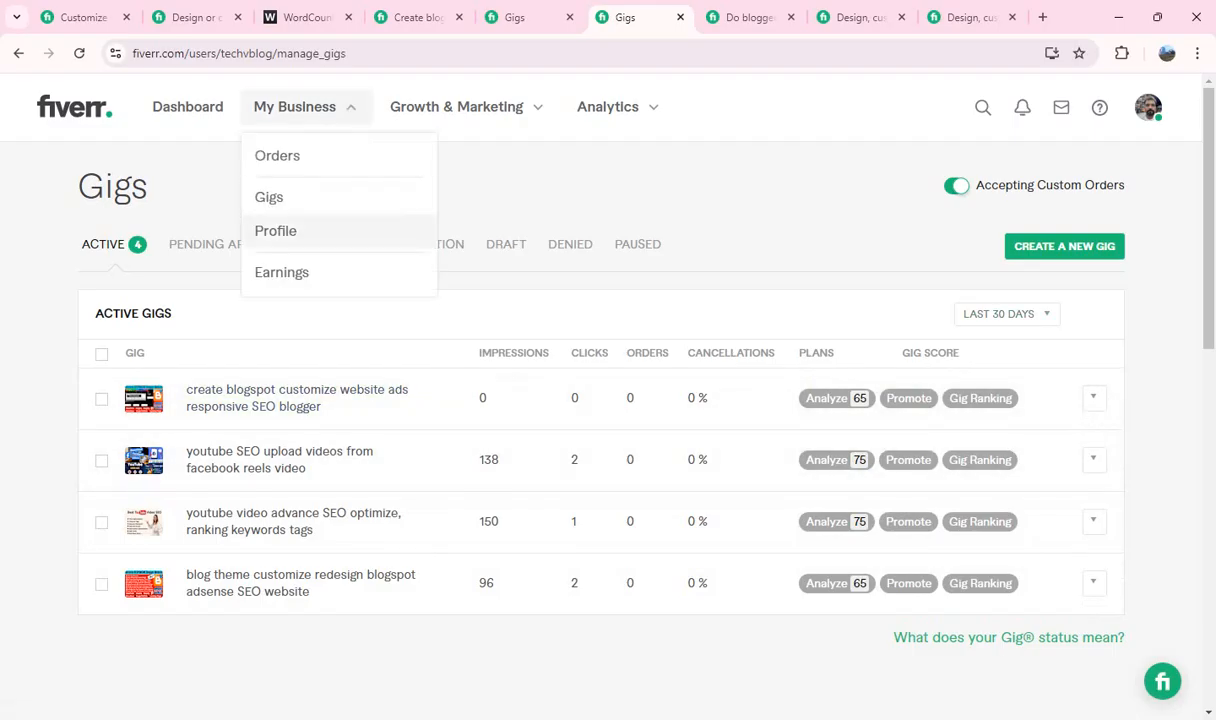
left_click(316, 232)
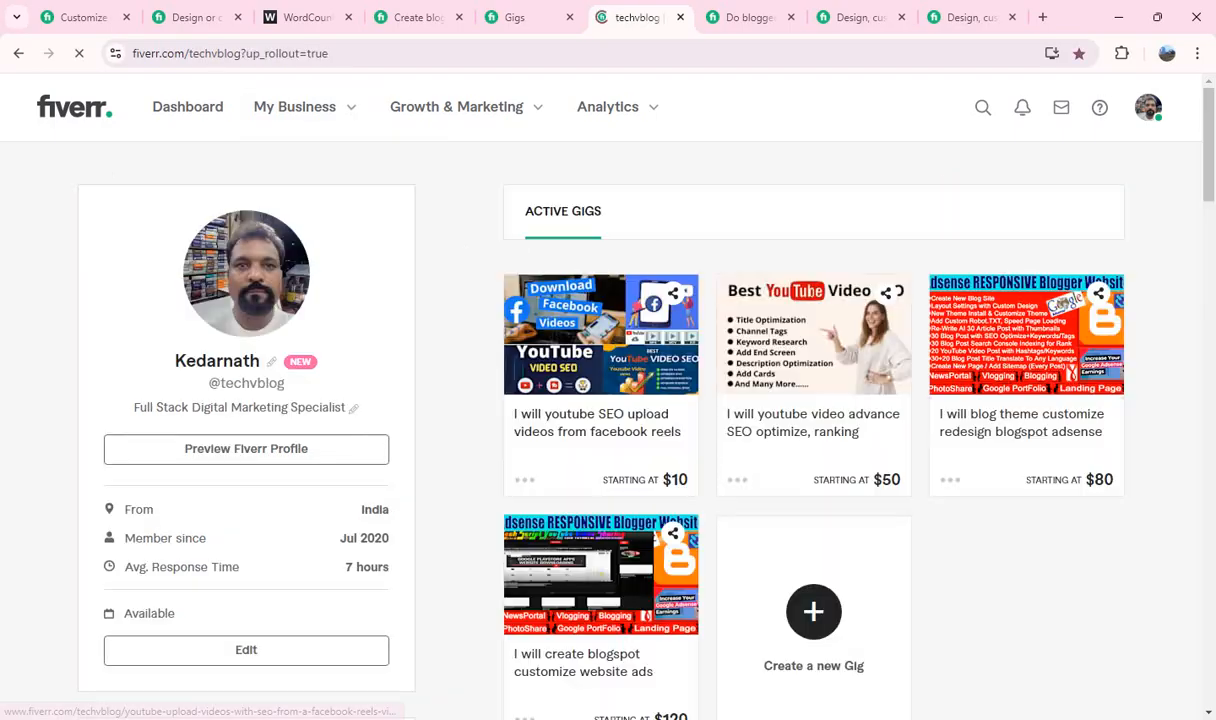
scroll(737, 395, "down", 1)
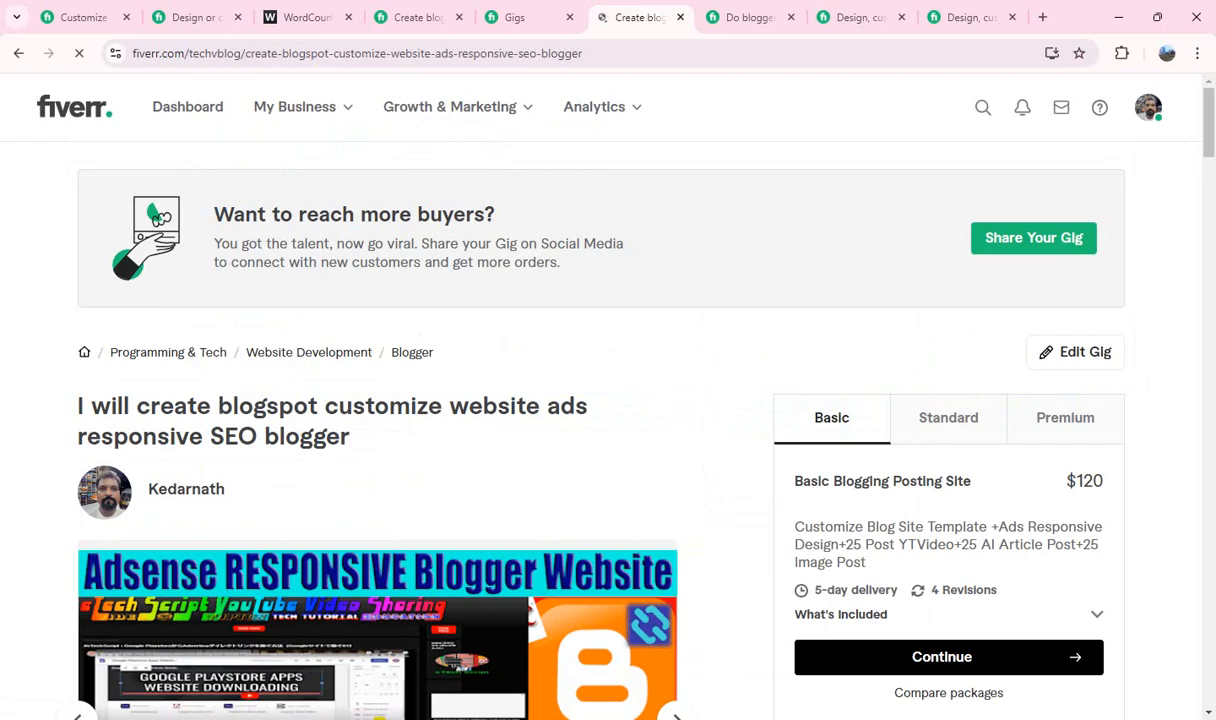
Examine the blogspot gig page's title, gallery, description, website features, seller information, portfolio and package comparison table
scroll(608, 400, "down", 2)
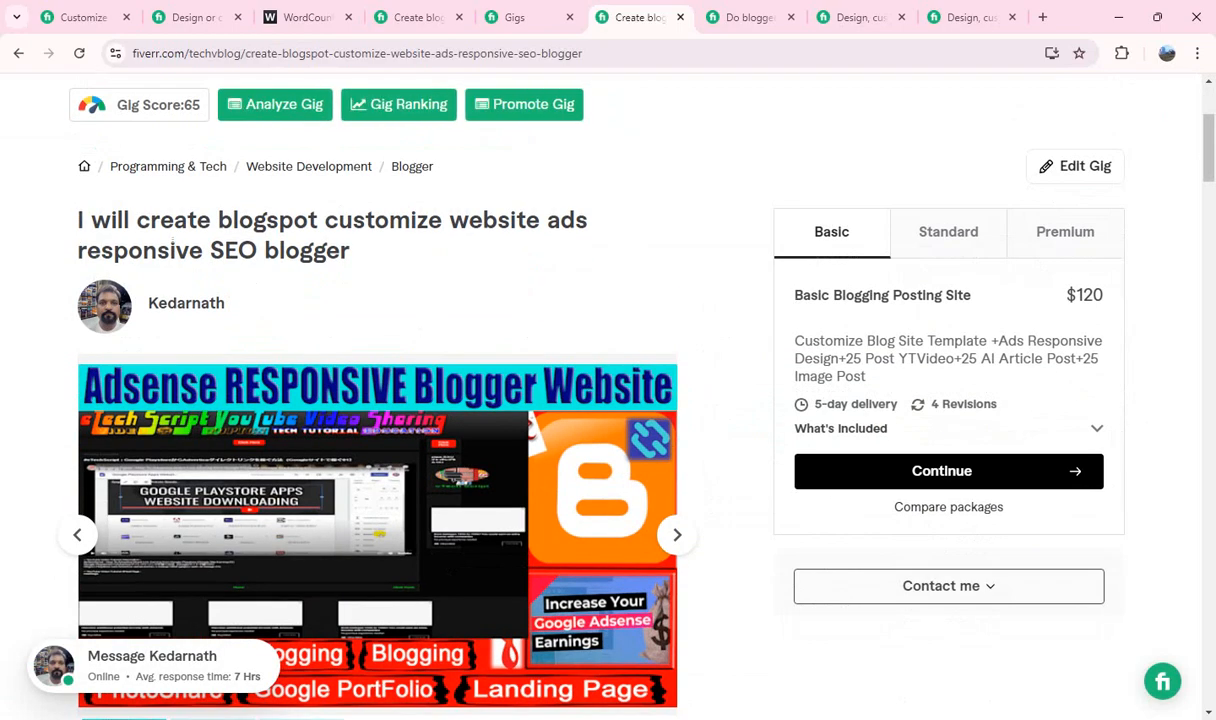
scroll(608, 400, "up", 3)
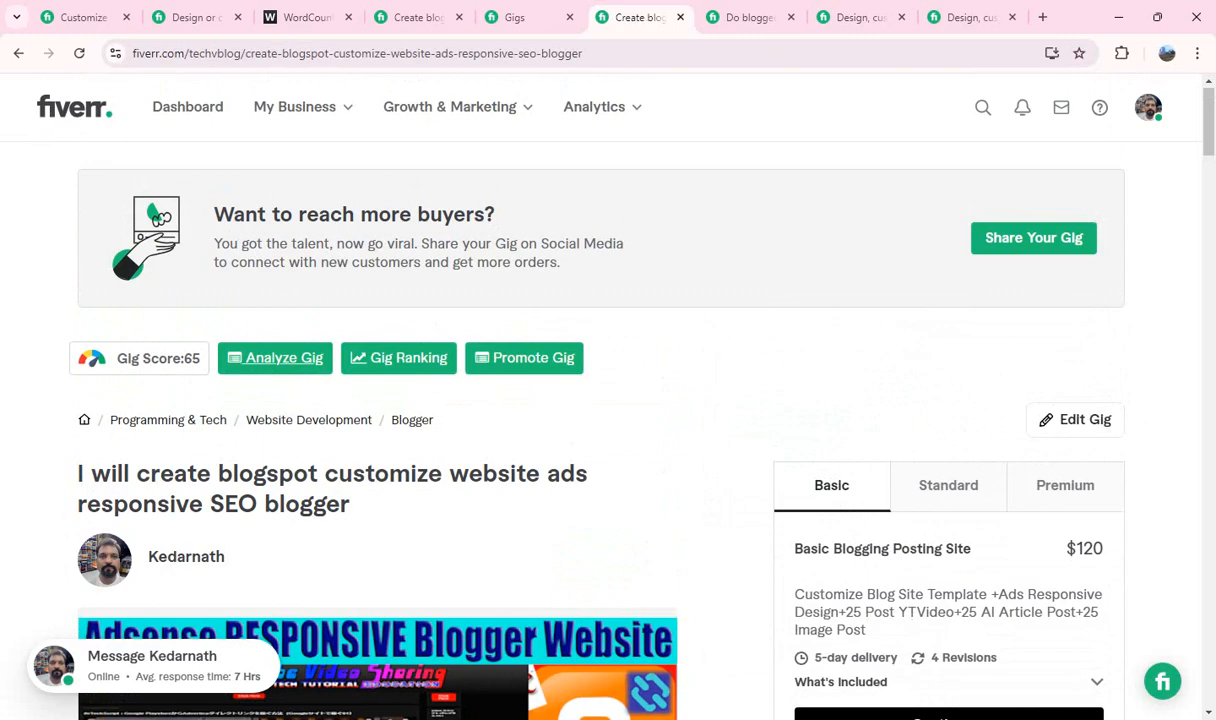
scroll(608, 400, "down", 8)
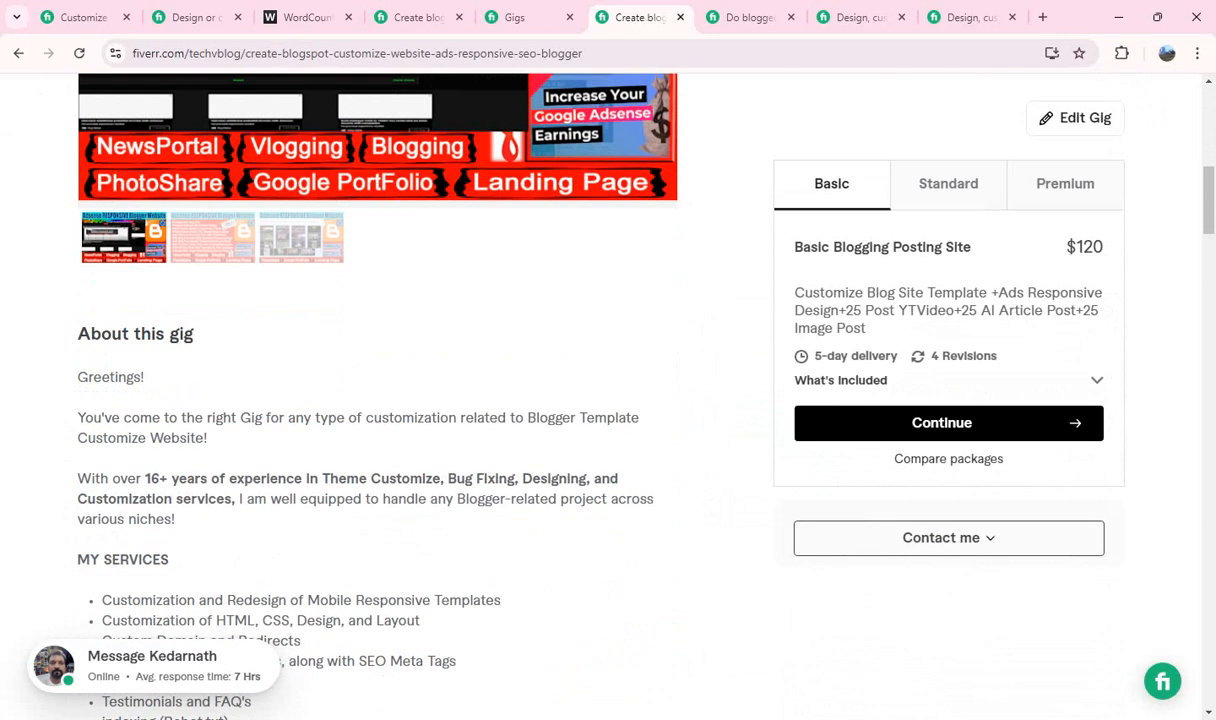
scroll(608, 400, "down", 2)
scroll(608, 400, "up", 3)
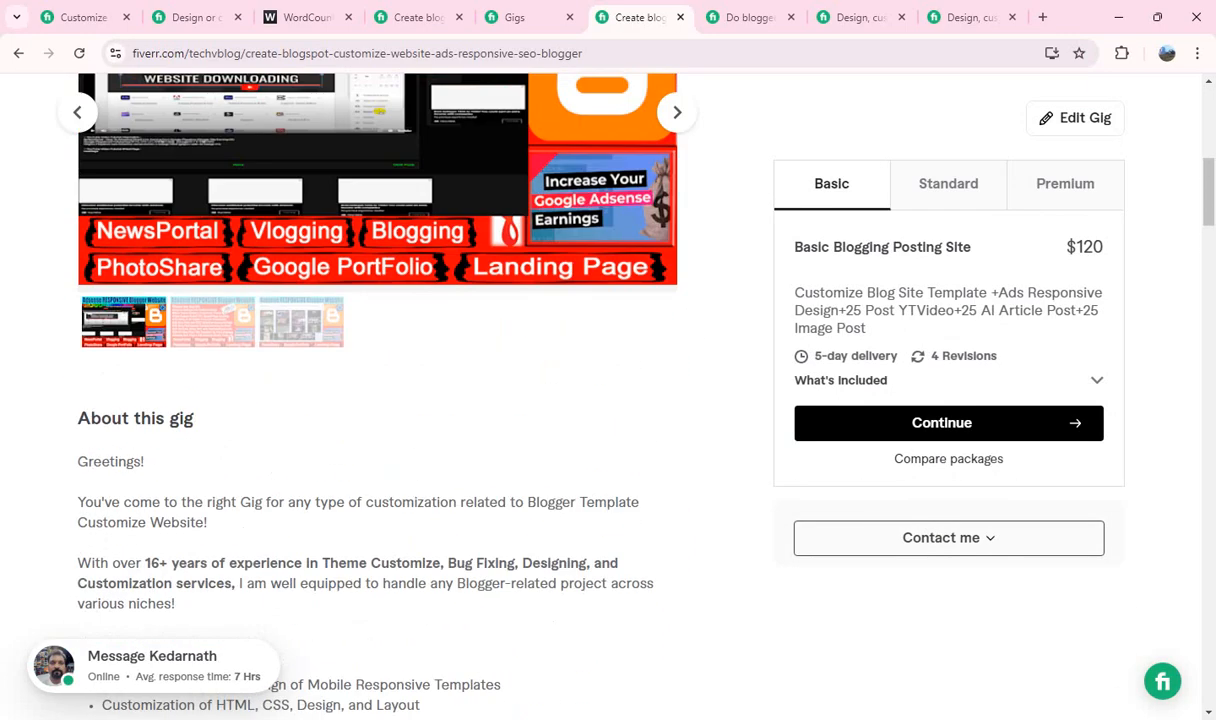
scroll(608, 400, "down", 6)
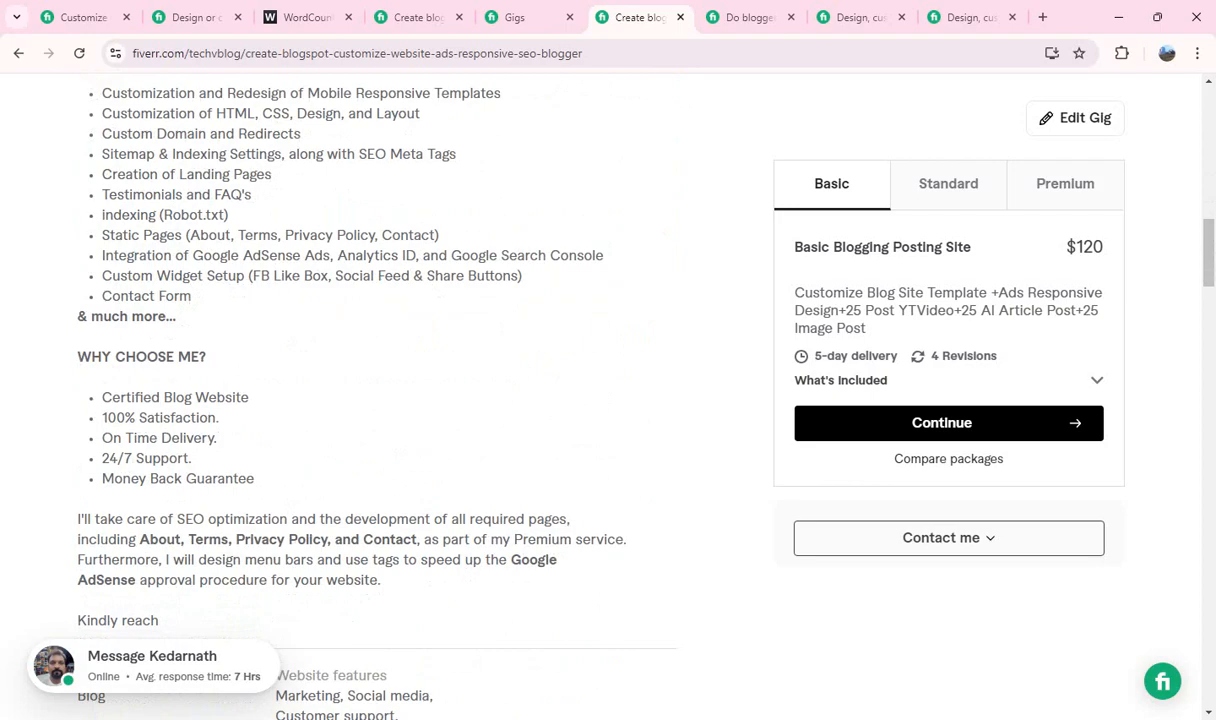
scroll(608, 400, "down", 6)
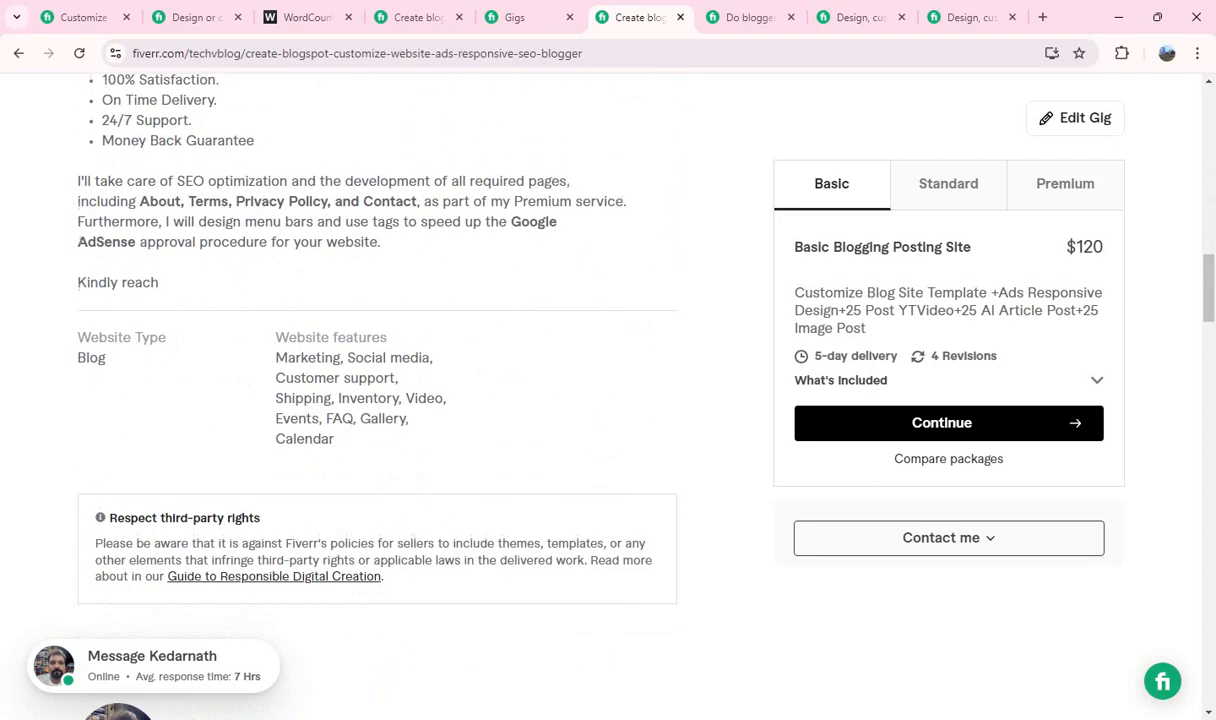
scroll(608, 400, "down", 7)
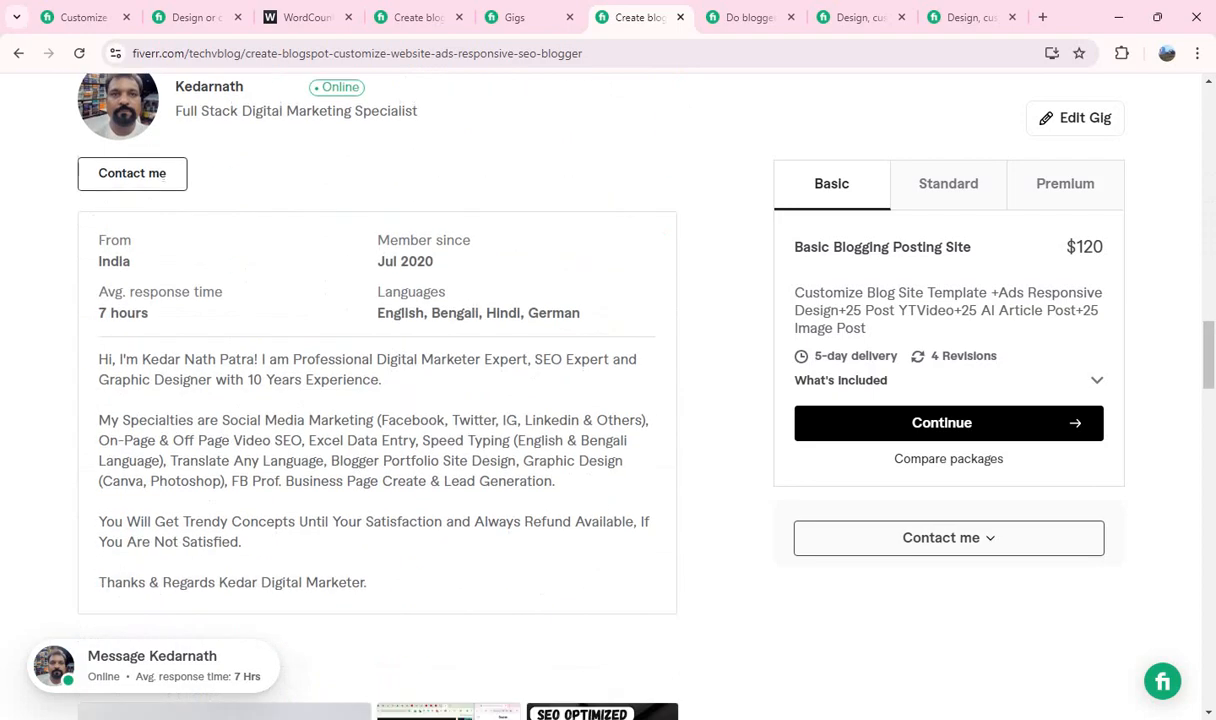
scroll(608, 400, "down", 3)
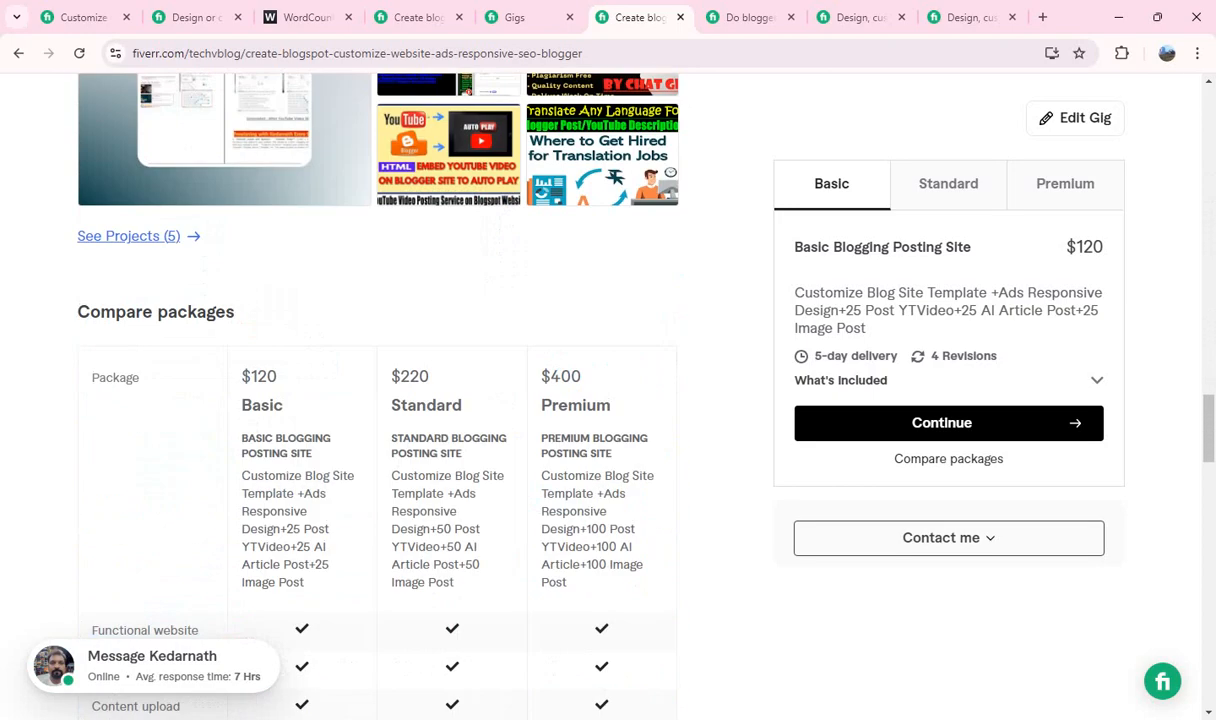
scroll(608, 400, "down", 8)
scroll(608, 400, "up", 4)
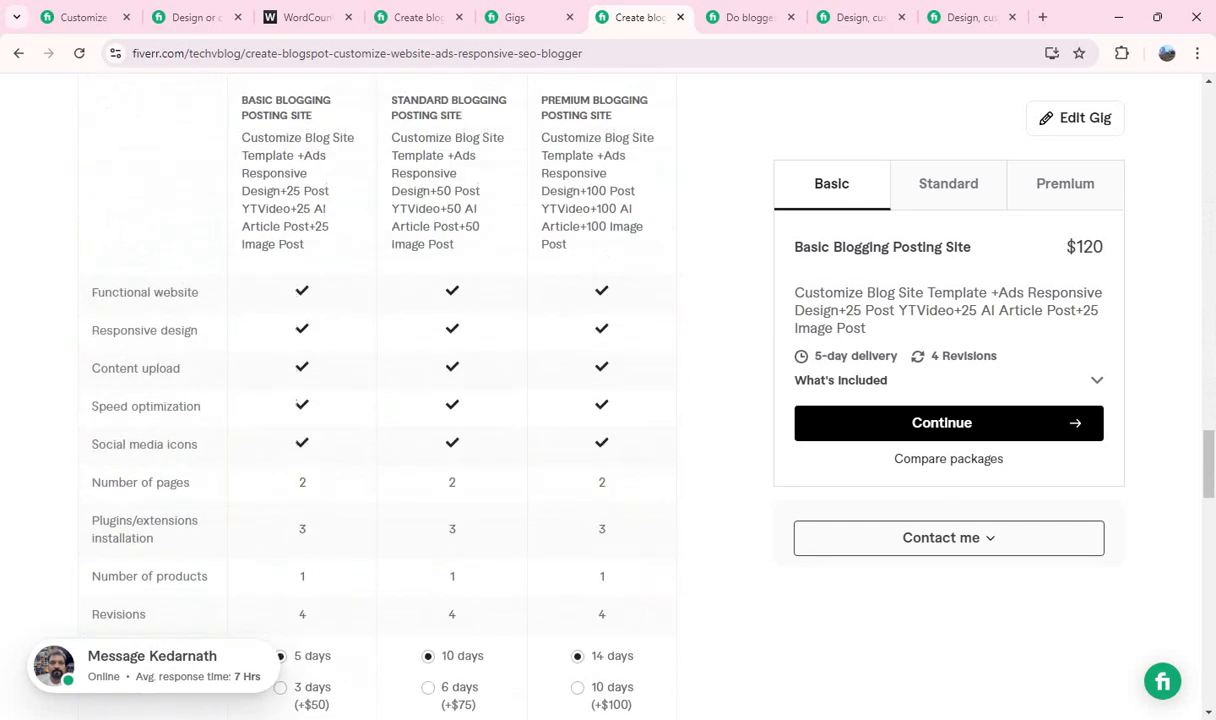
scroll(377, 400, "up", 17)
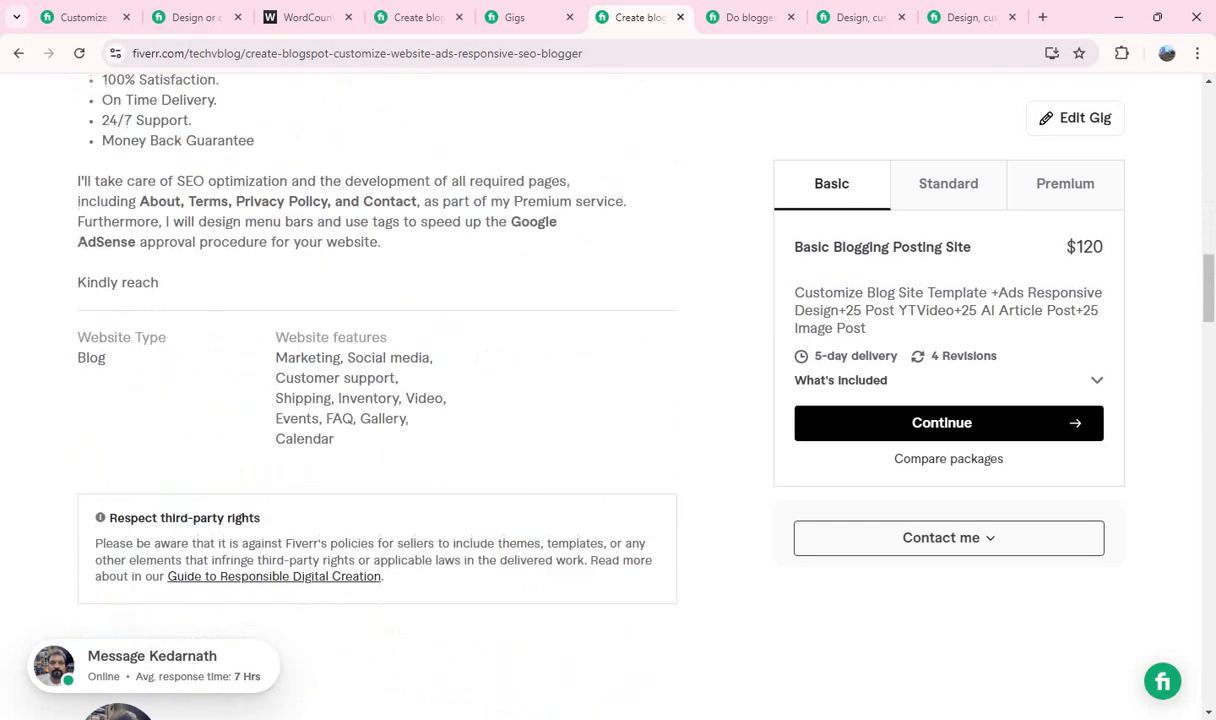
scroll(377, 400, "up", 13)
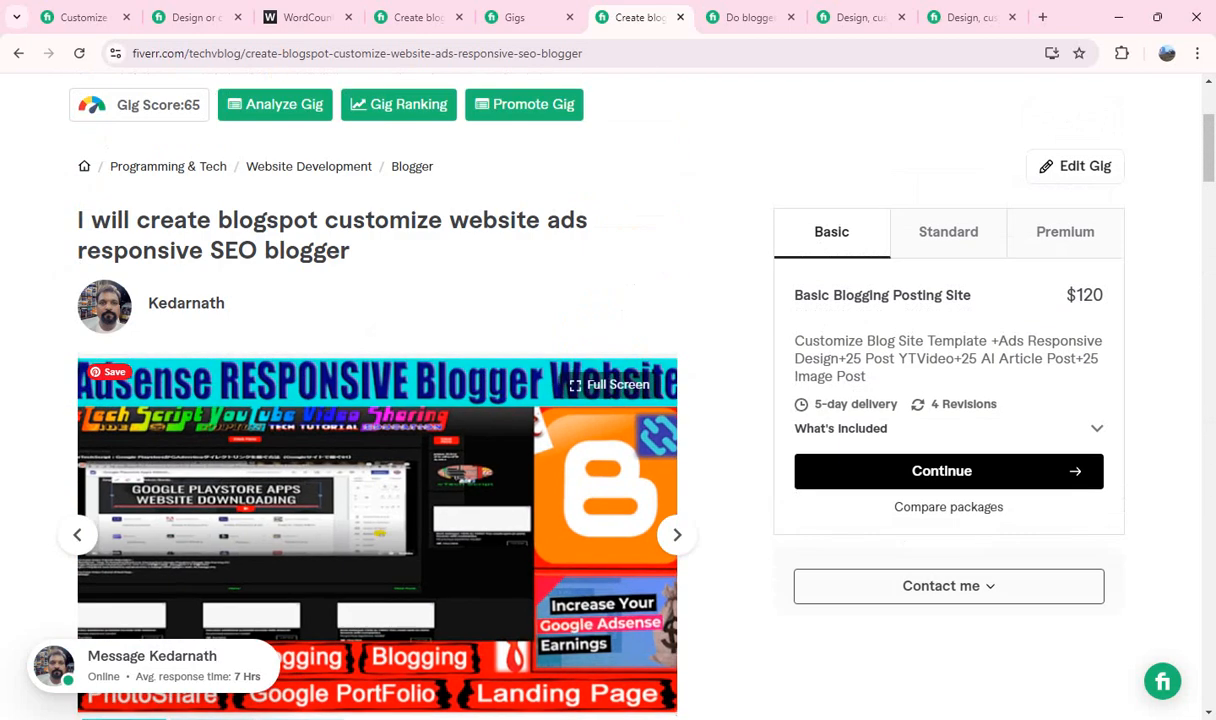
scroll(377, 400, "up", 3)
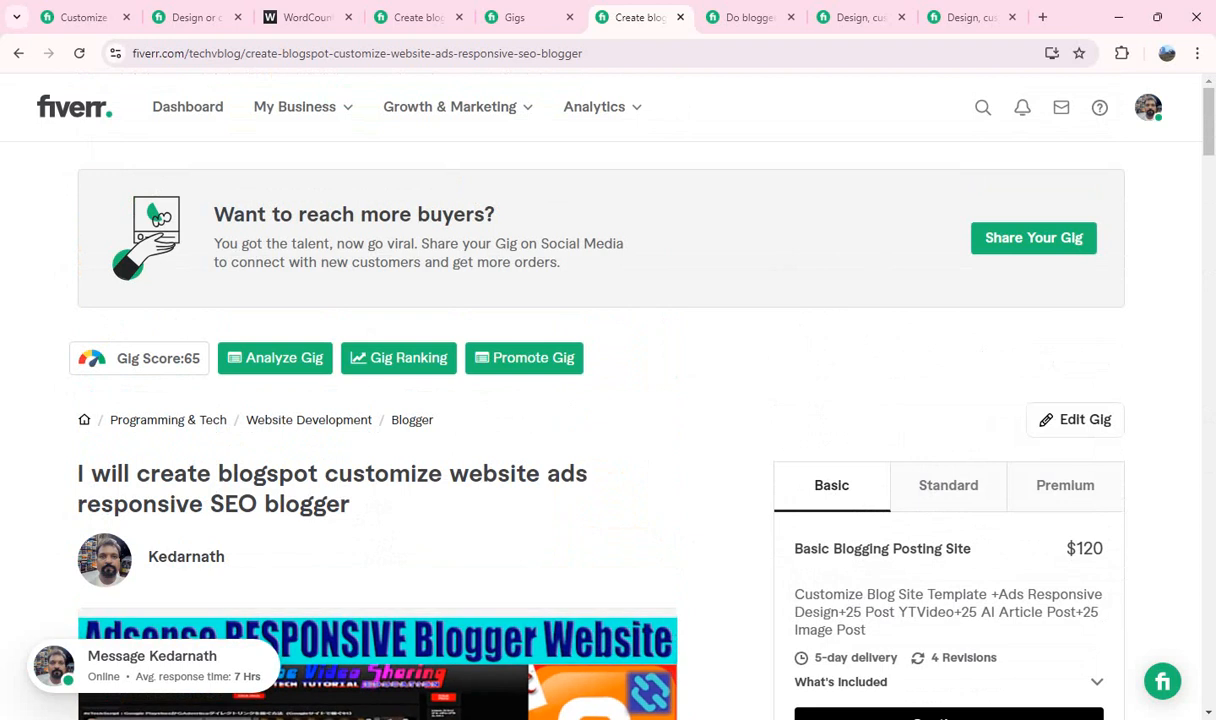
Review the gig page again from the description through the portfolio and package totals to the FAQ
scroll(377, 400, "down", 15)
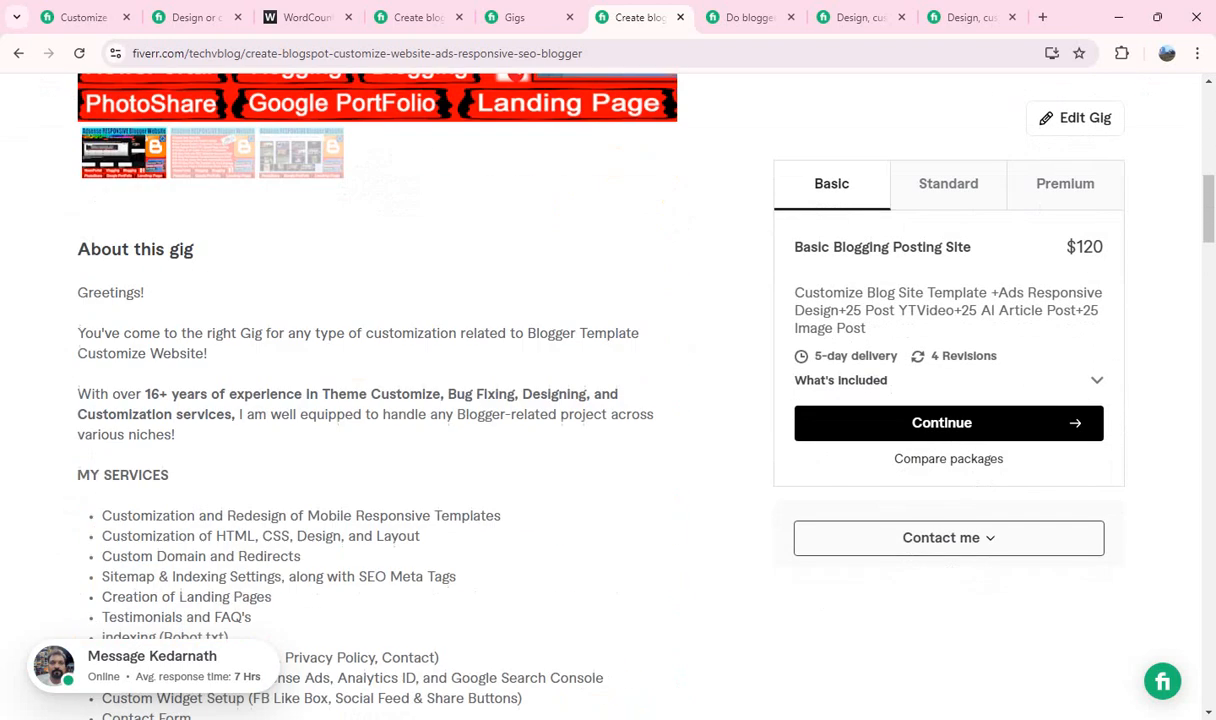
scroll(377, 400, "down", 6)
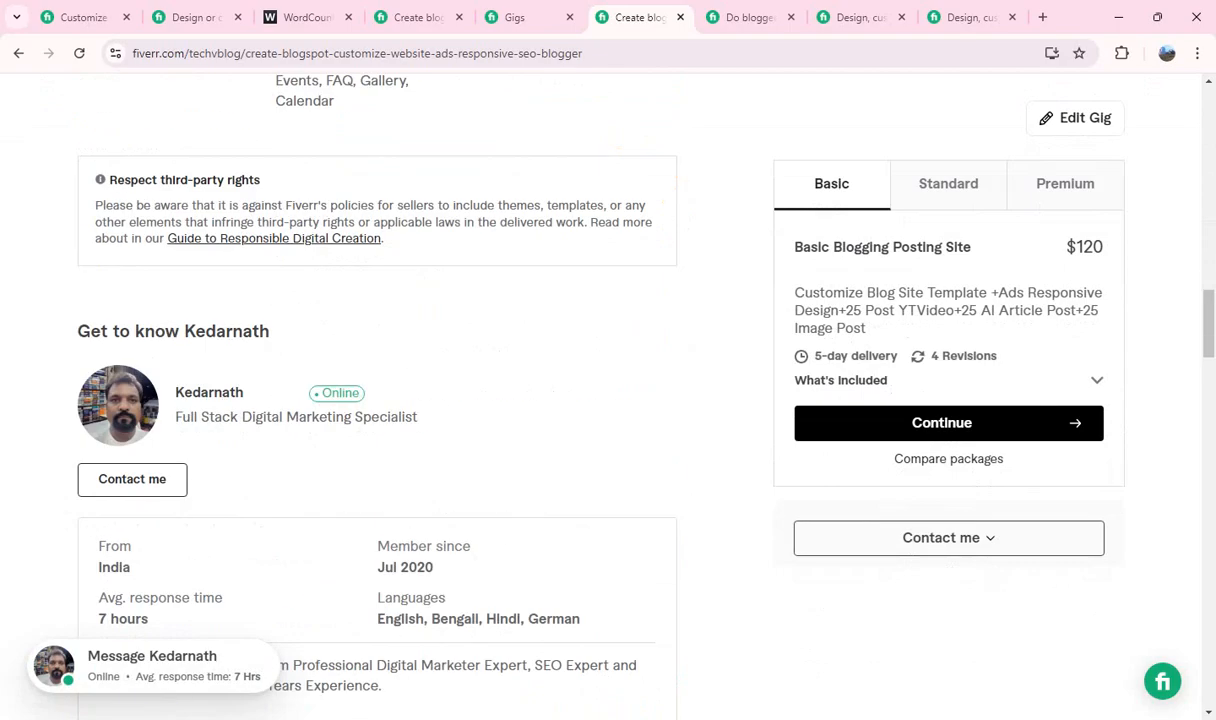
scroll(377, 400, "down", 9)
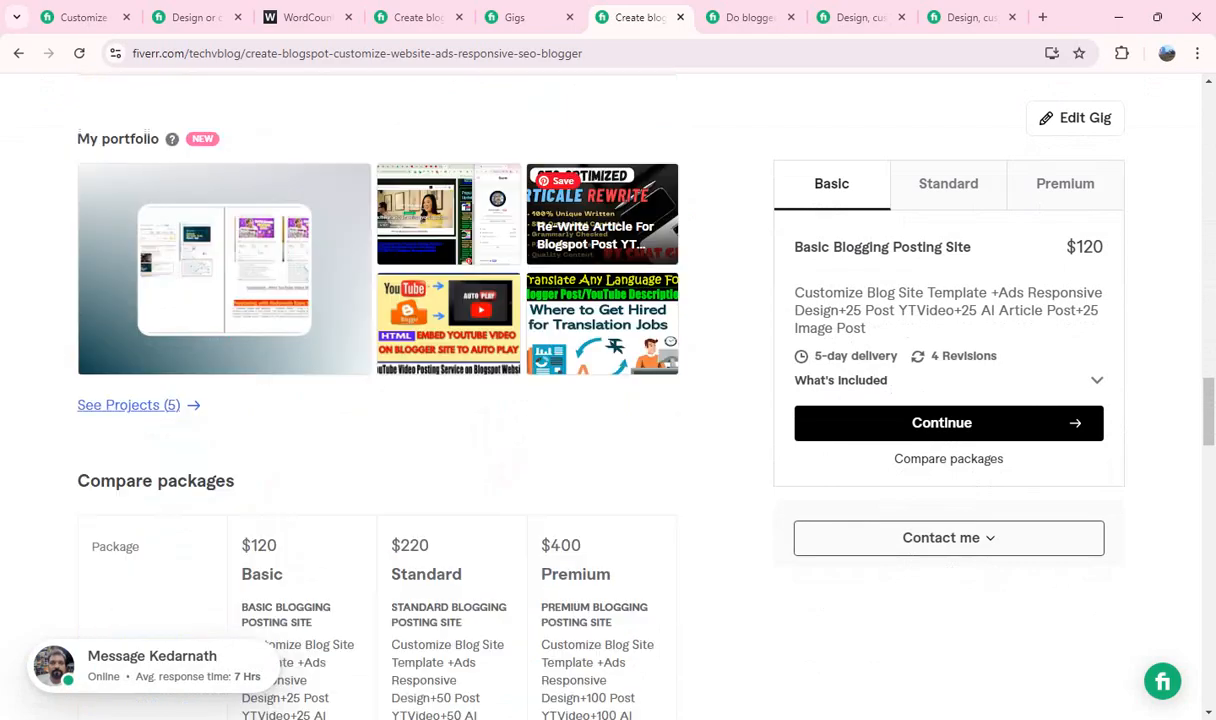
scroll(377, 400, "down", 5)
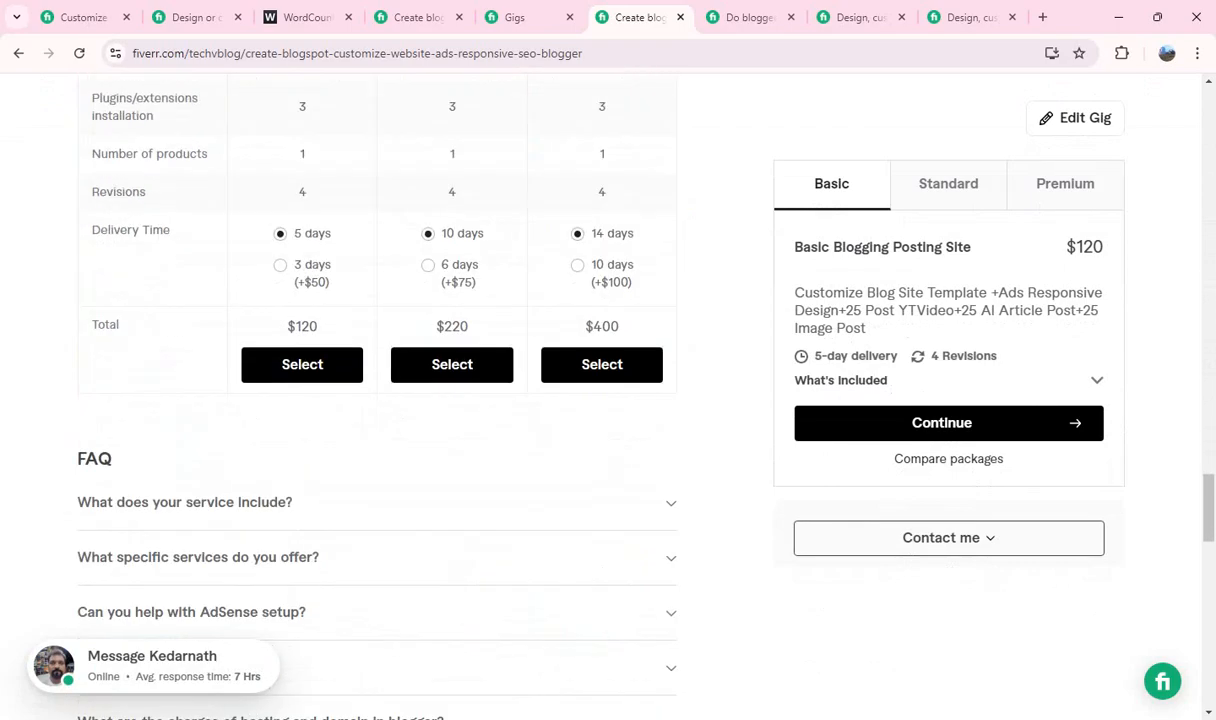
scroll(377, 400, "up", 15)
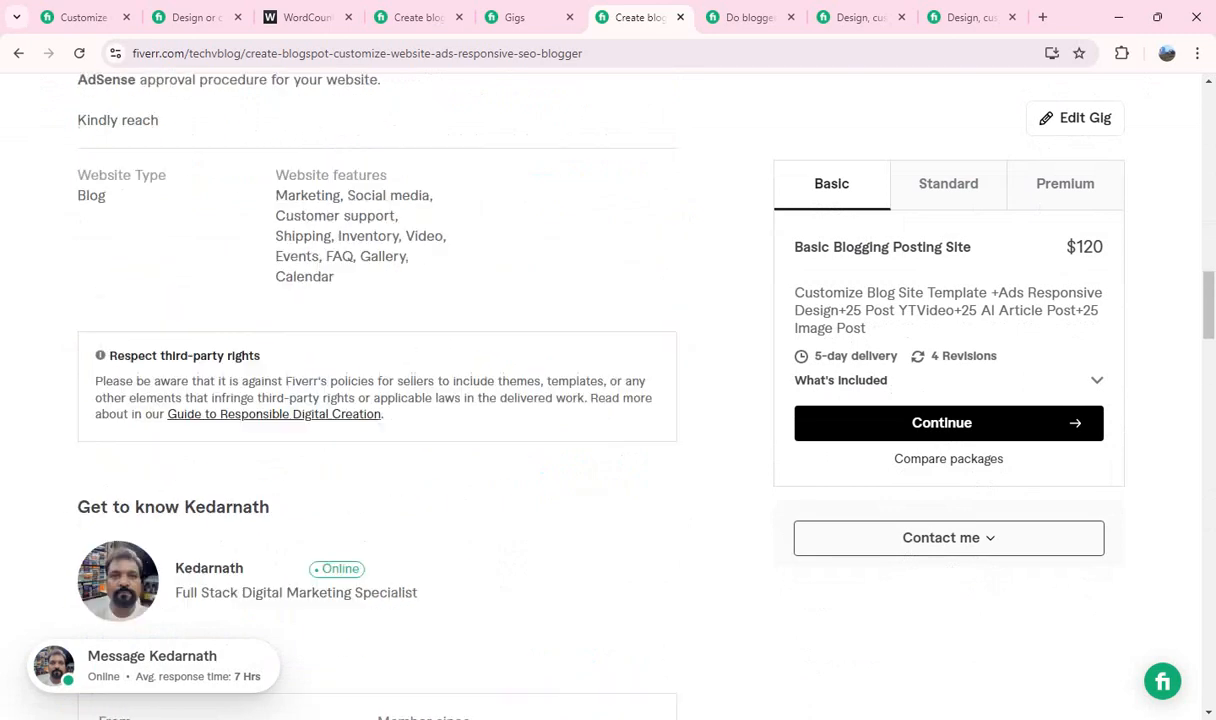